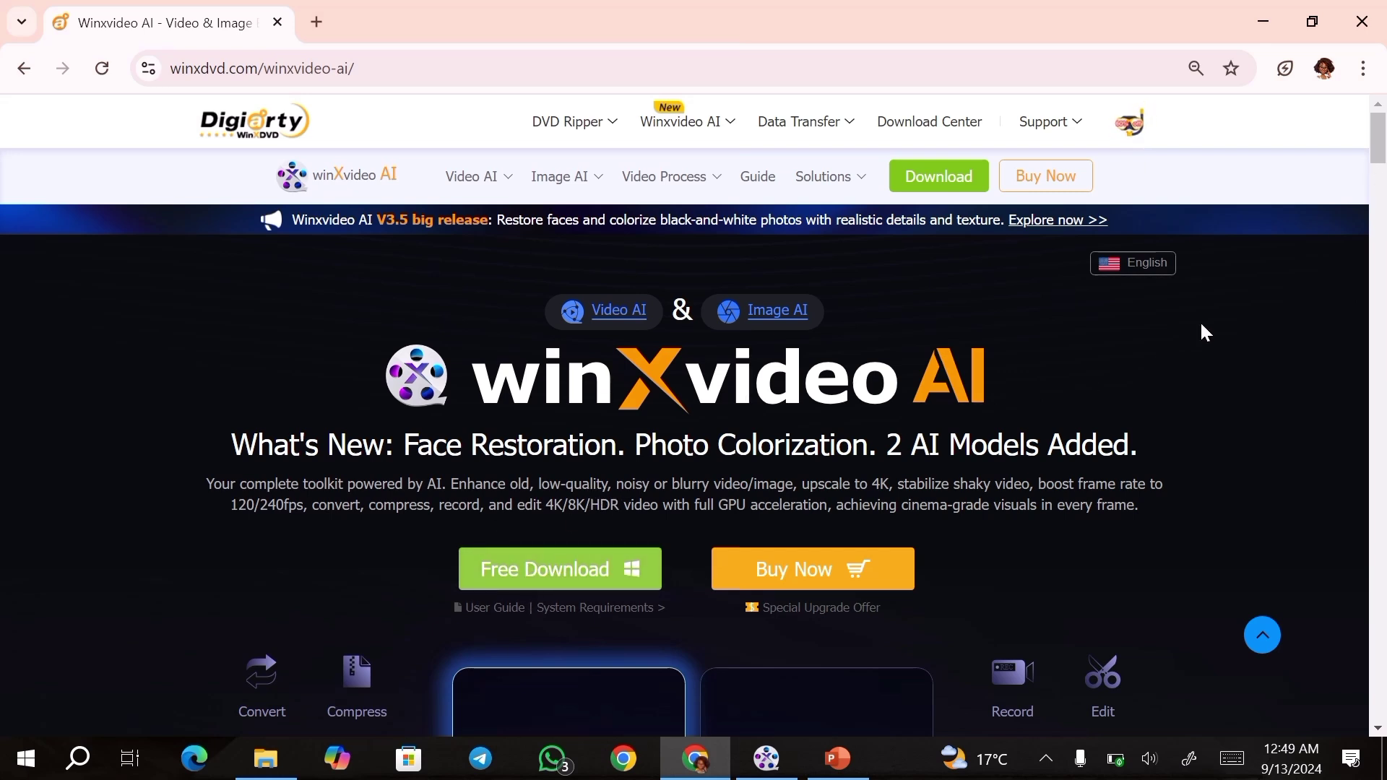
- Scroll to the face upscaling demo and drag its slider to reveal the blurry original
left_click_drag(1381, 137, 1381, 175)
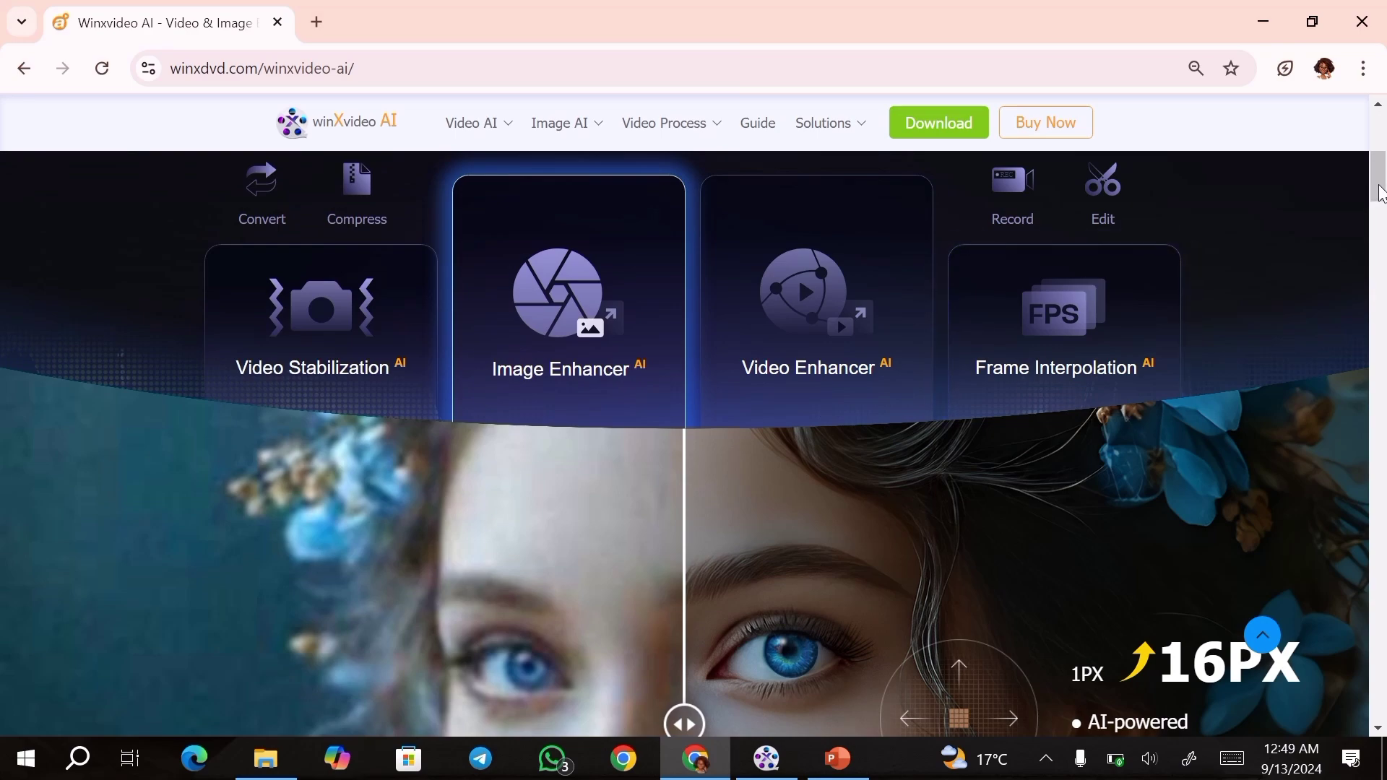
left_click_drag(1379, 191, 1381, 216)
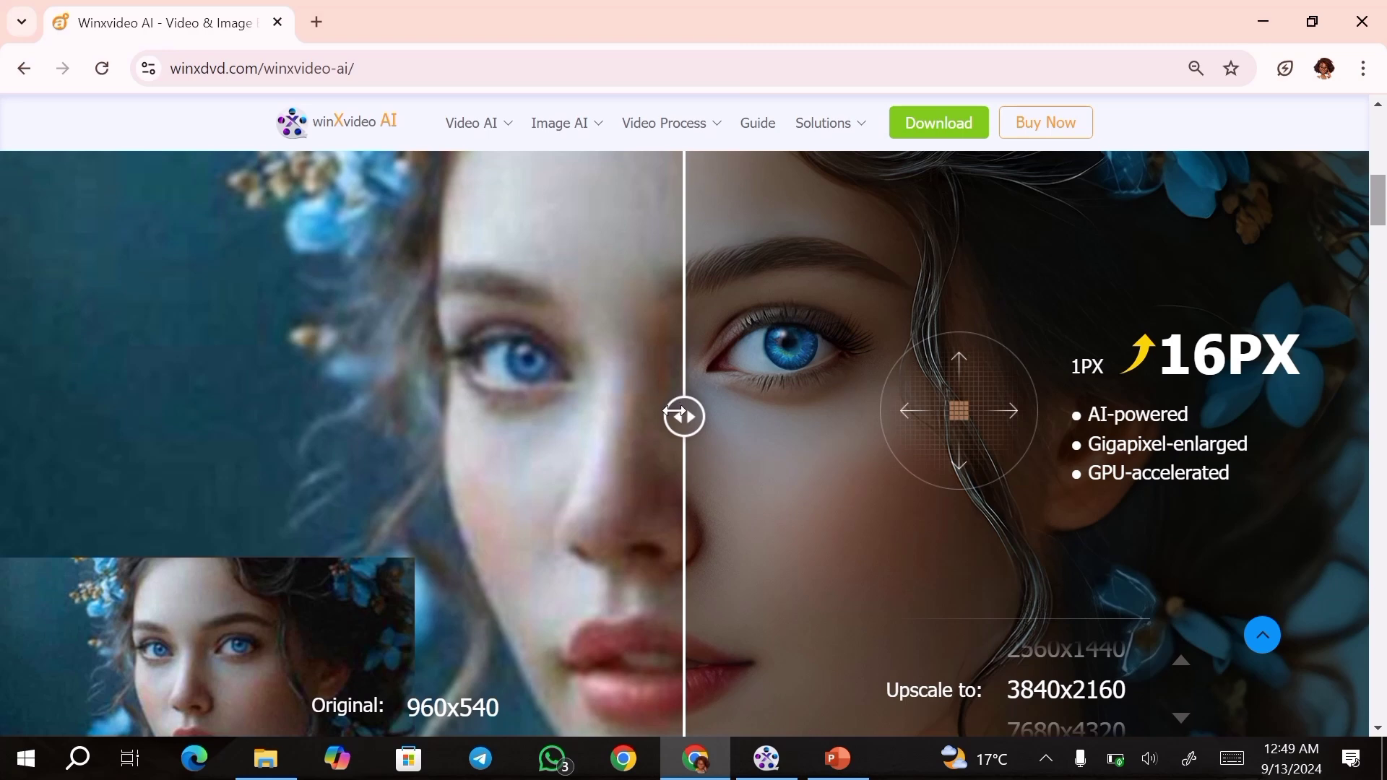
mouse_move(684, 416)
left_mouse_down()
mouse_move(910, 409)
mouse_move(462, 417)
mouse_move(932, 416)
mouse_move(421, 442)
mouse_move(693, 409)
left_mouse_up()
- Step the demo's Upscale to target through three resolutions, then scroll to the feature overview
scroll(939, 433, "down", 3)
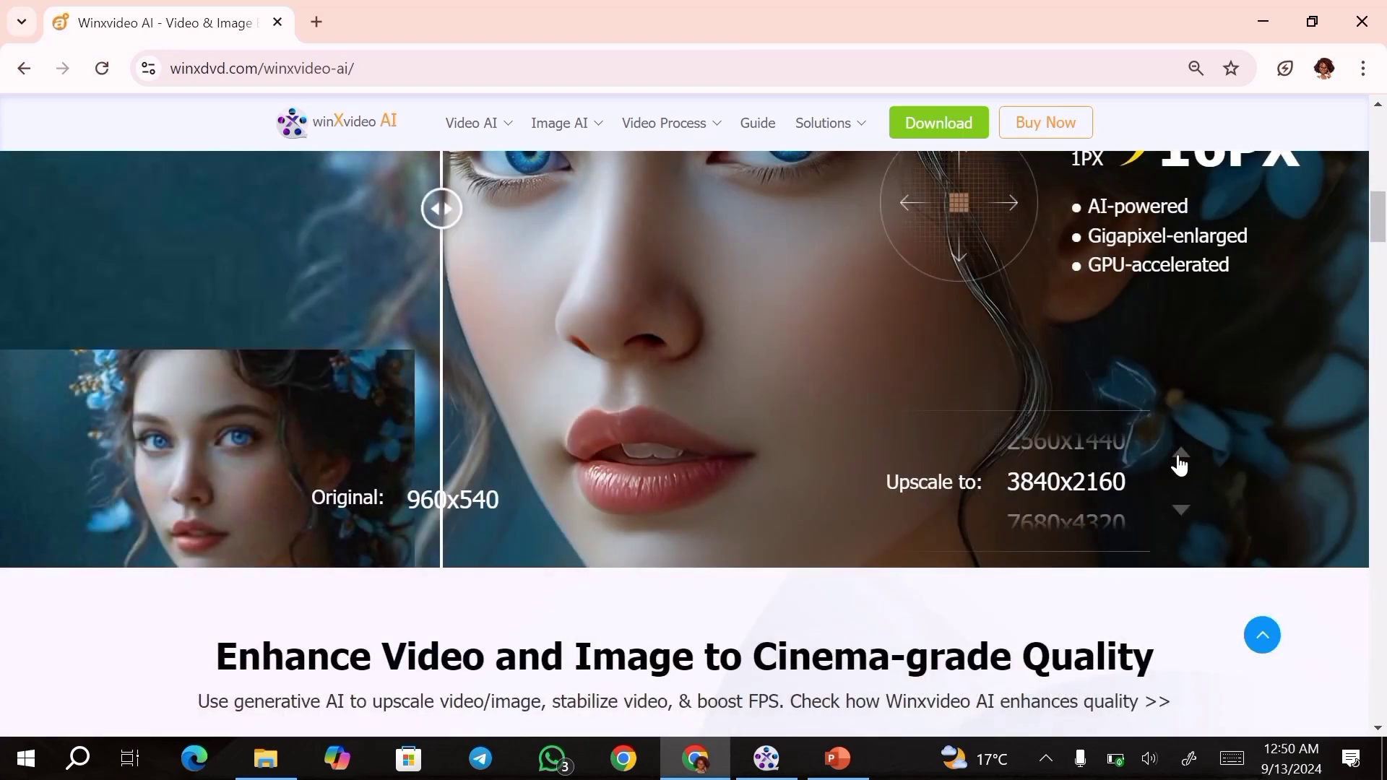
left_click(1179, 514)
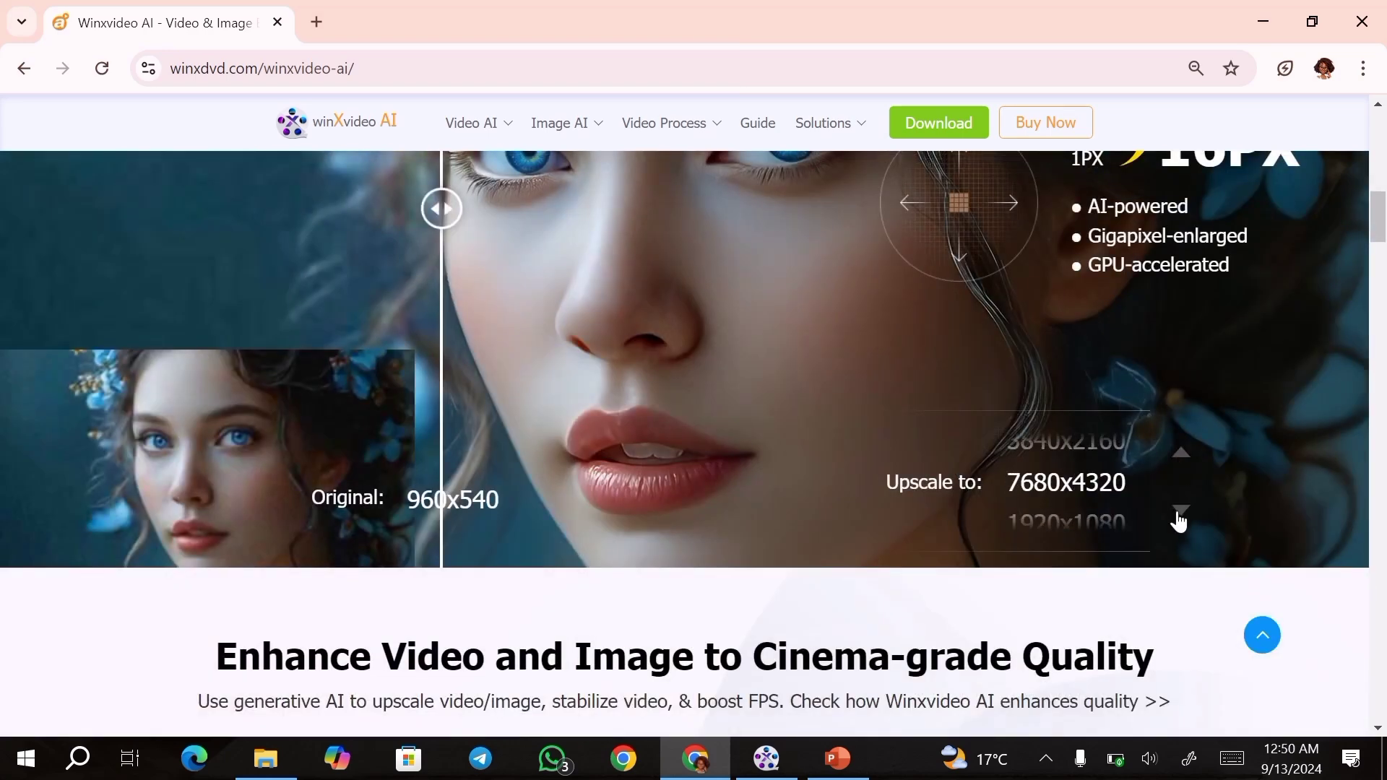
left_click(1180, 514)
left_click(1180, 514)
left_click(1179, 514)
scroll(488, 323, "down", 6)
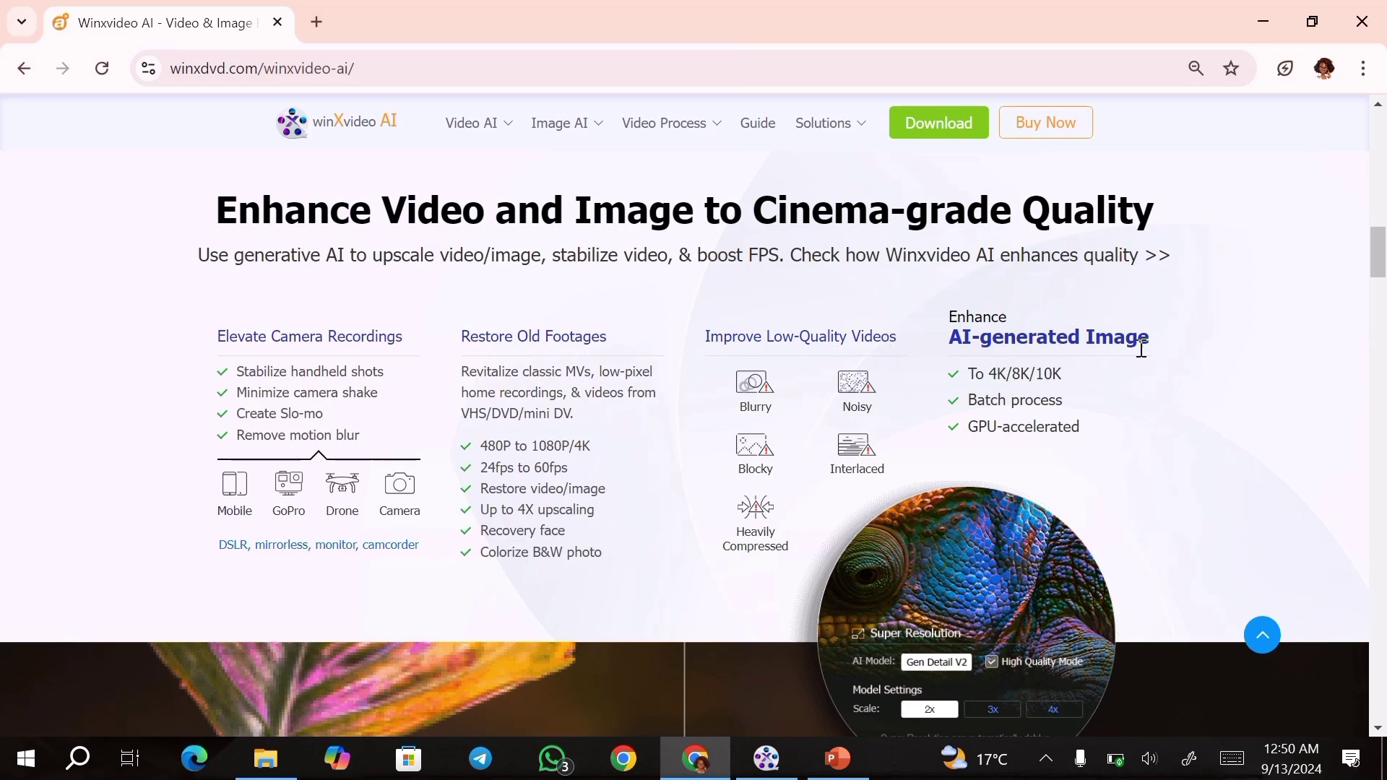
- View the Camera recordings, AI-generated images and Old footages examples, then return to the page top
left_click_drag(1381, 260, 1383, 296)
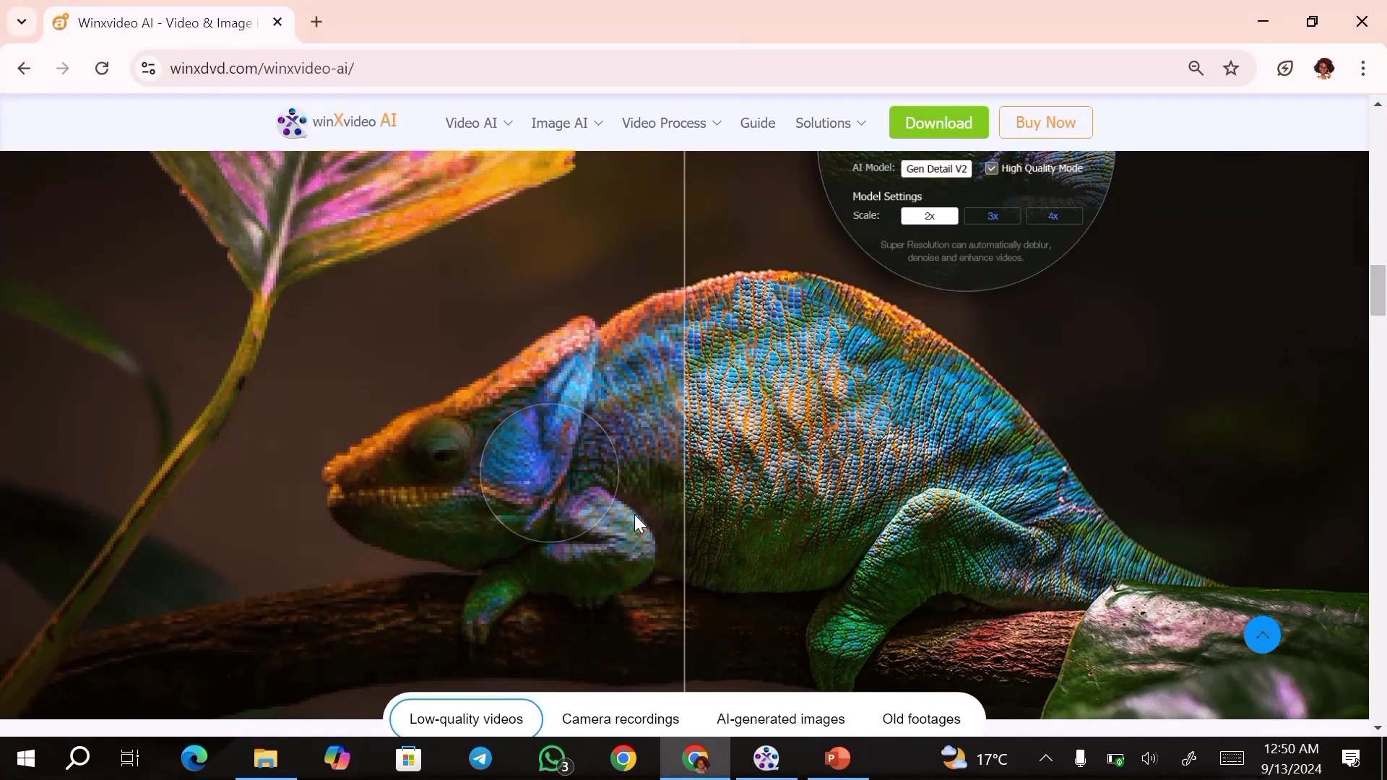
left_click(614, 718)
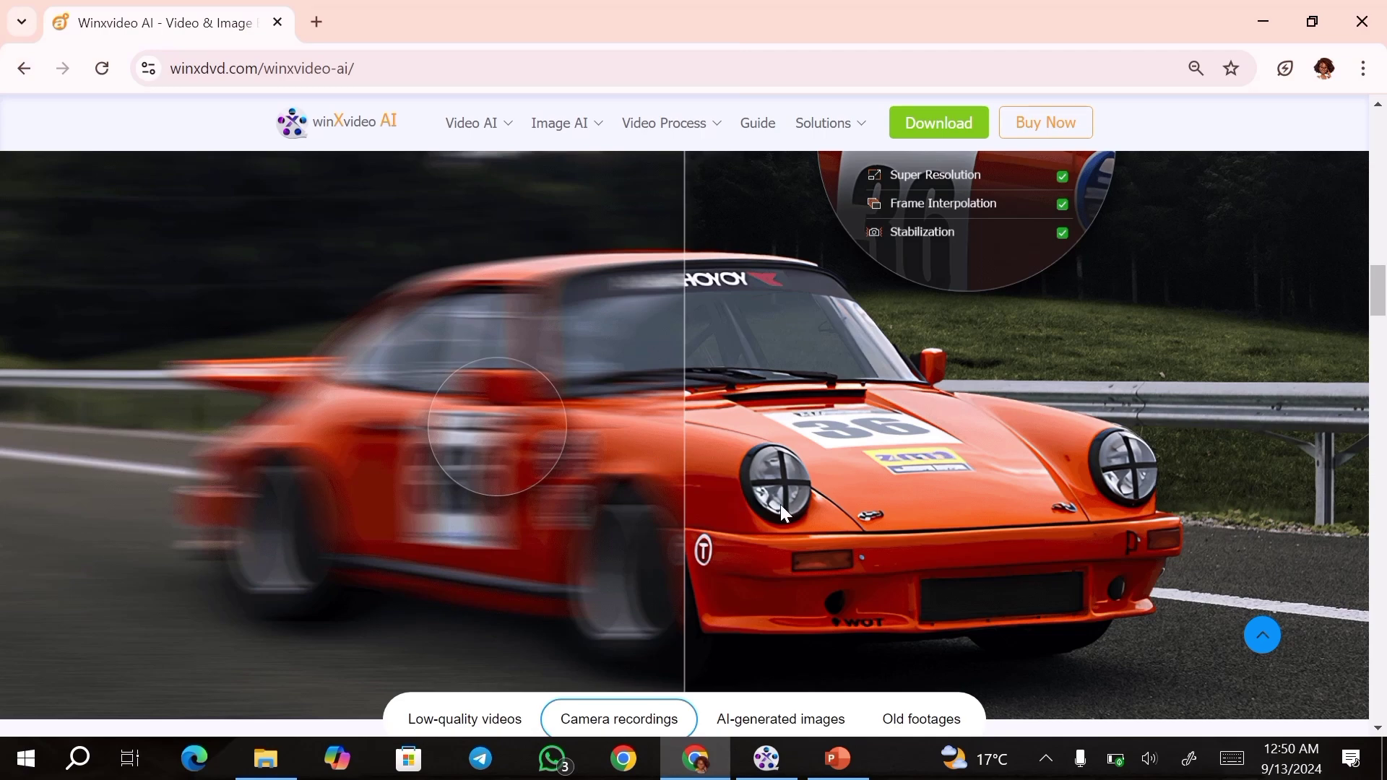
left_click(788, 724)
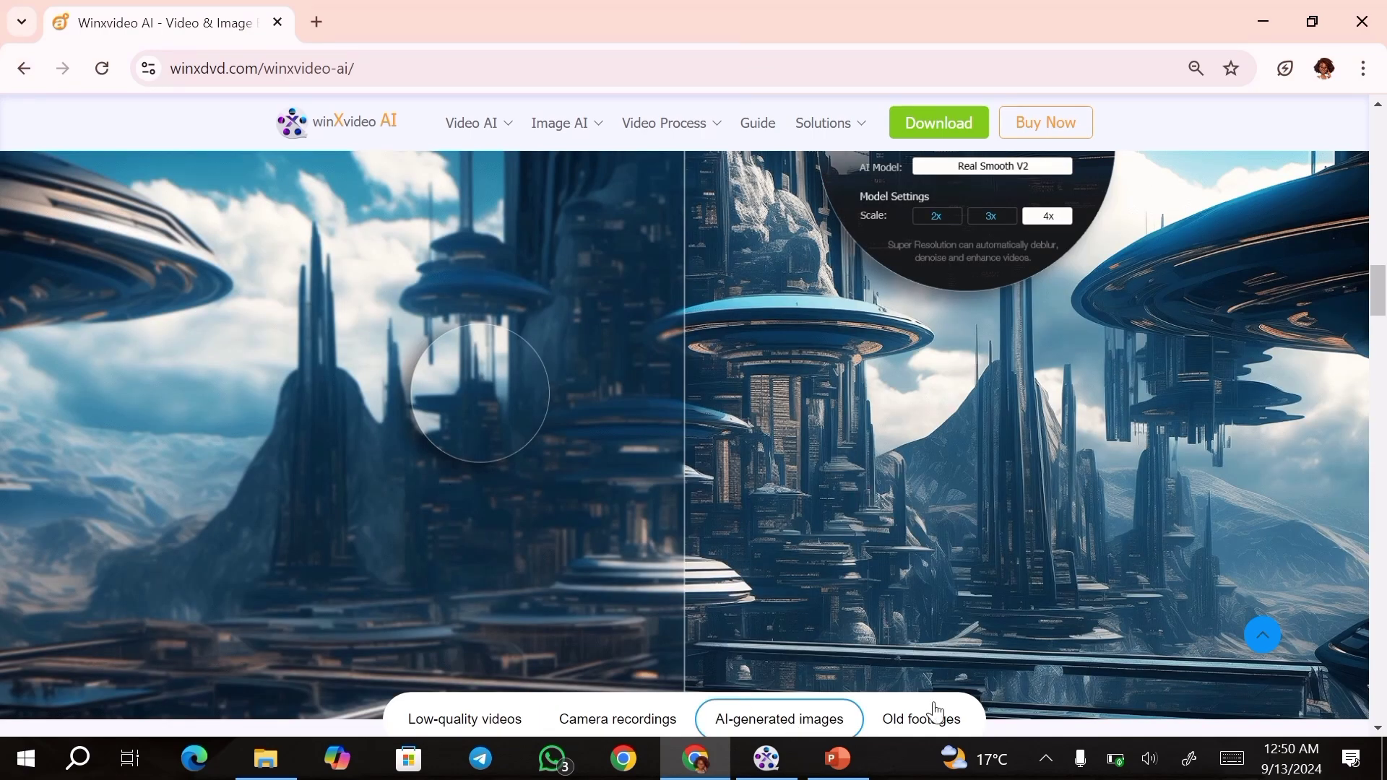
left_click(906, 727)
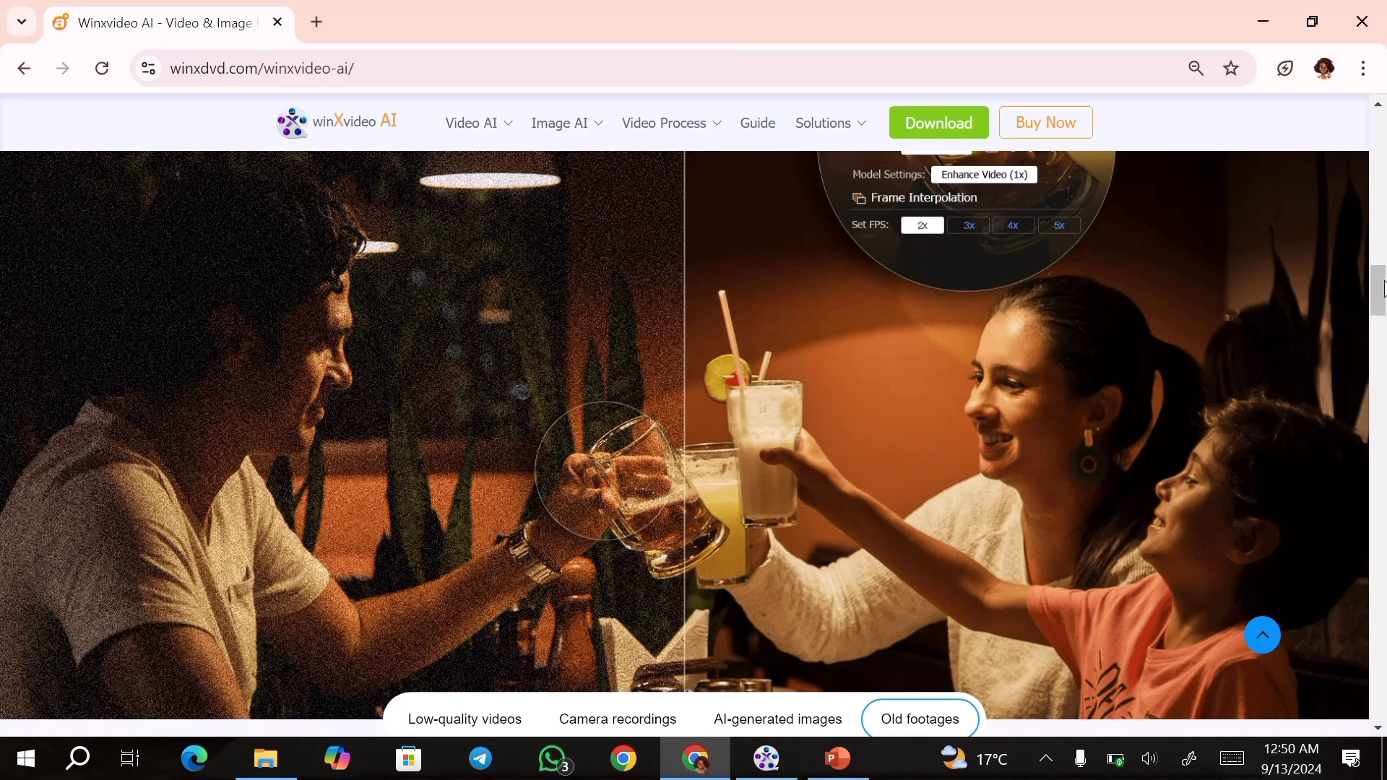
left_click_drag(1381, 288, 1381, 137)
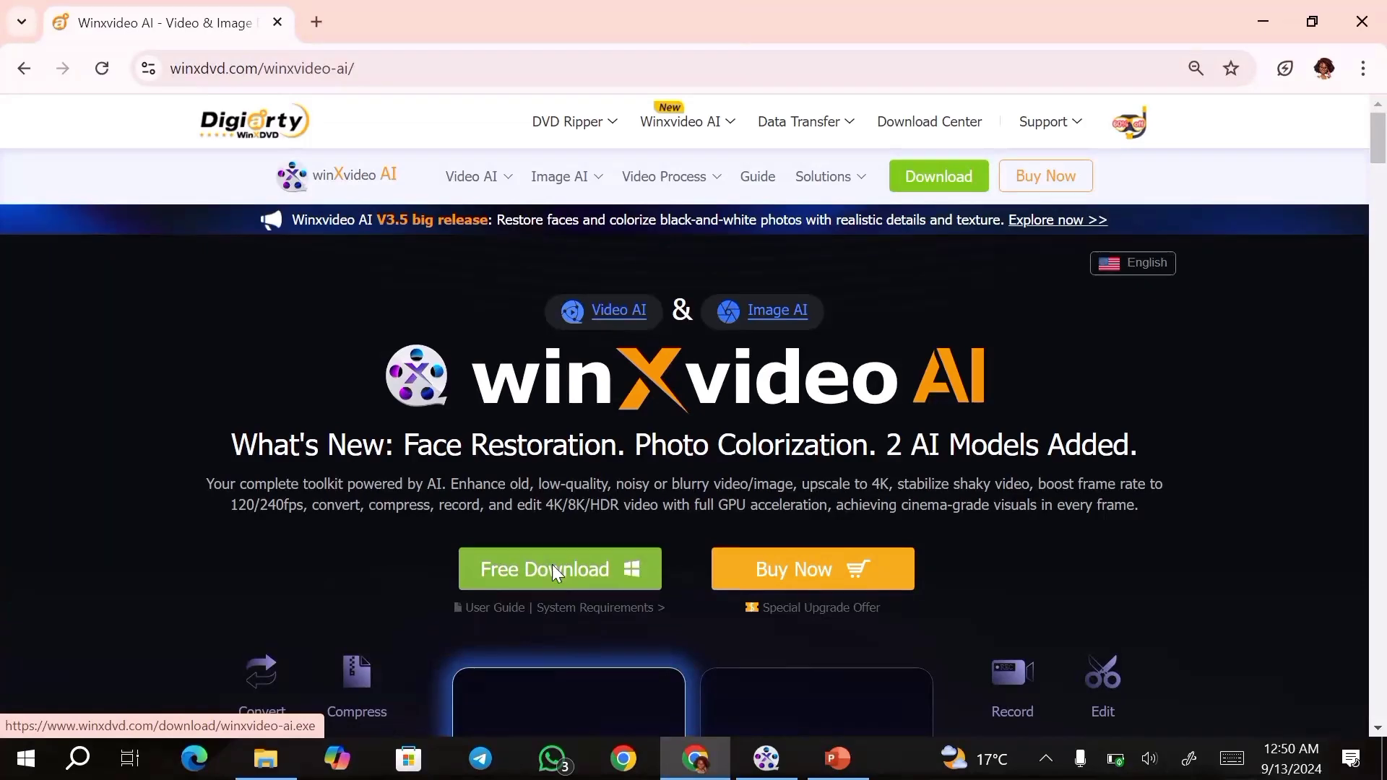
- Download the Winxvideo AI installer, then open the maximized Image AI workspace and its Settings
left_click(553, 572)
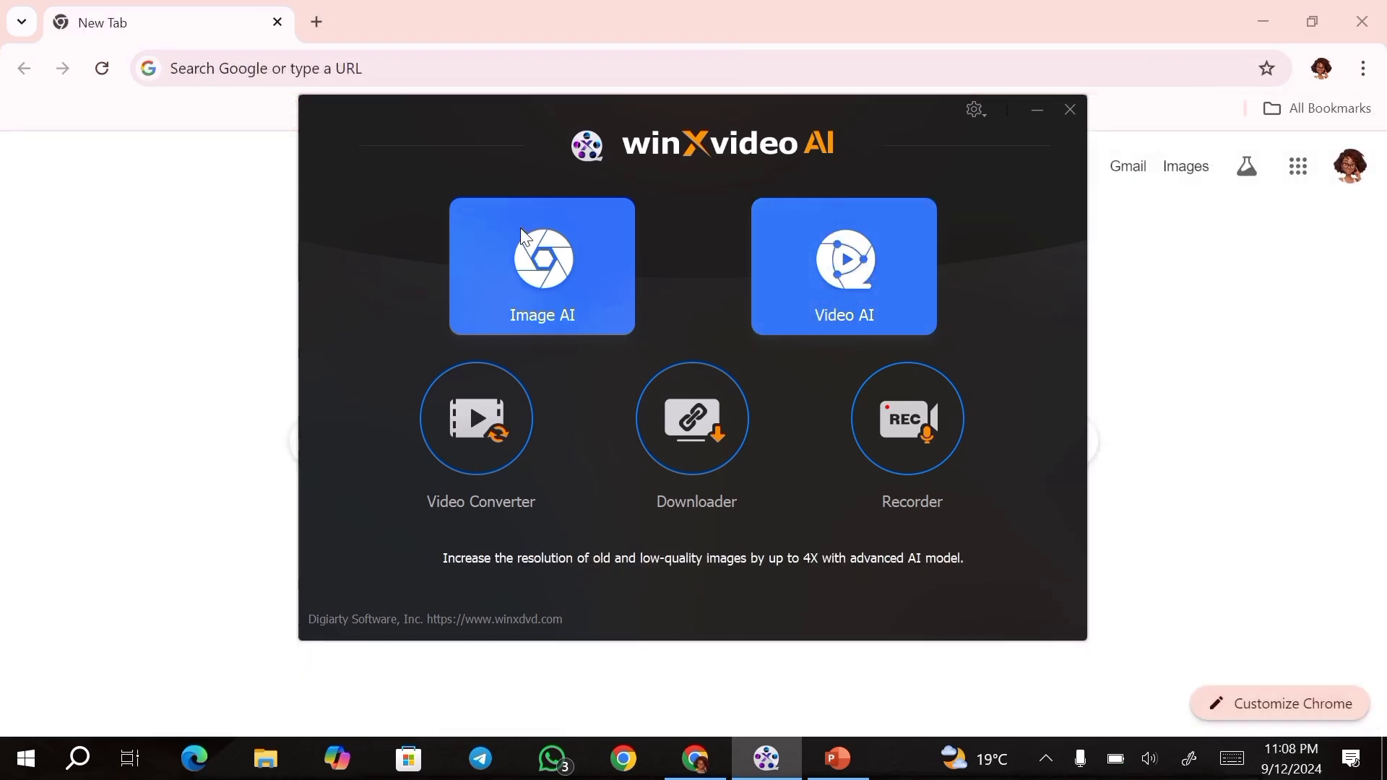
left_click(555, 320)
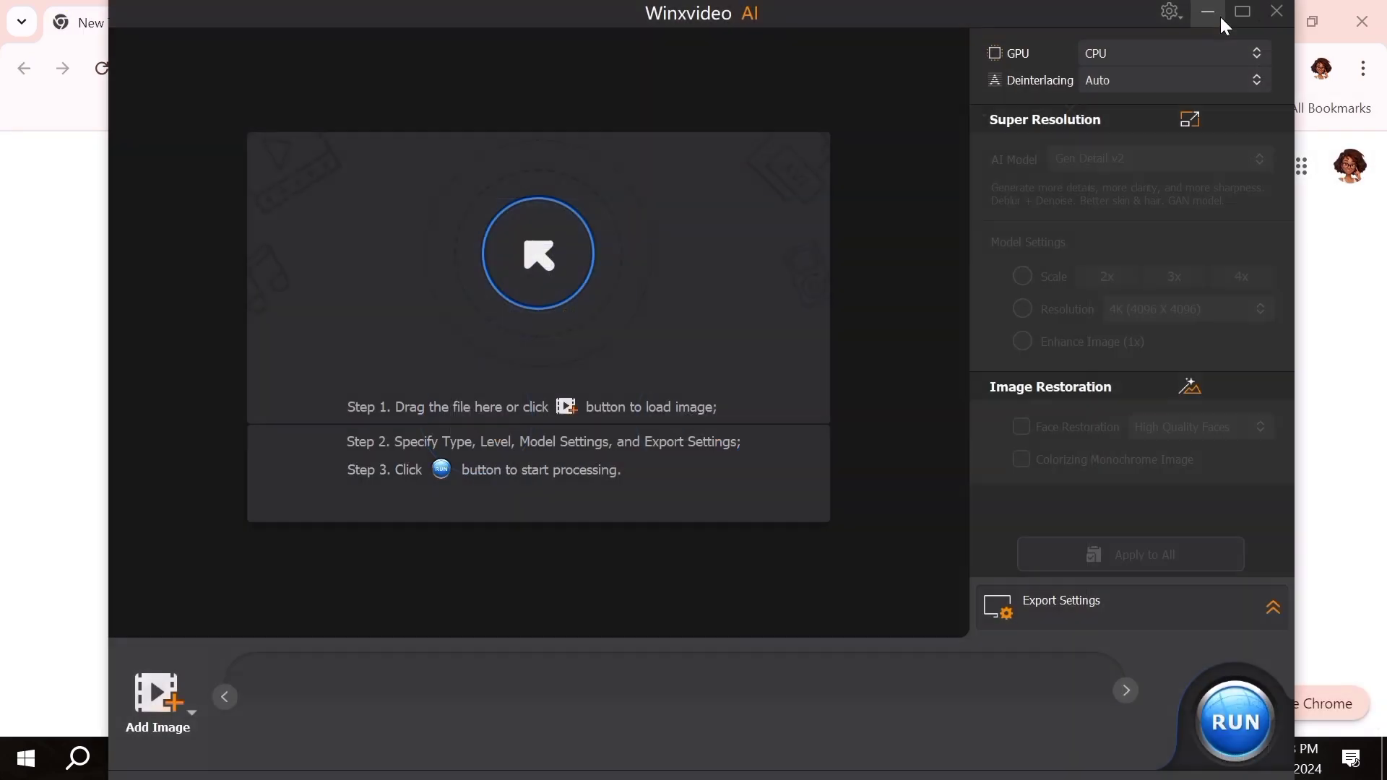
left_click(1242, 13)
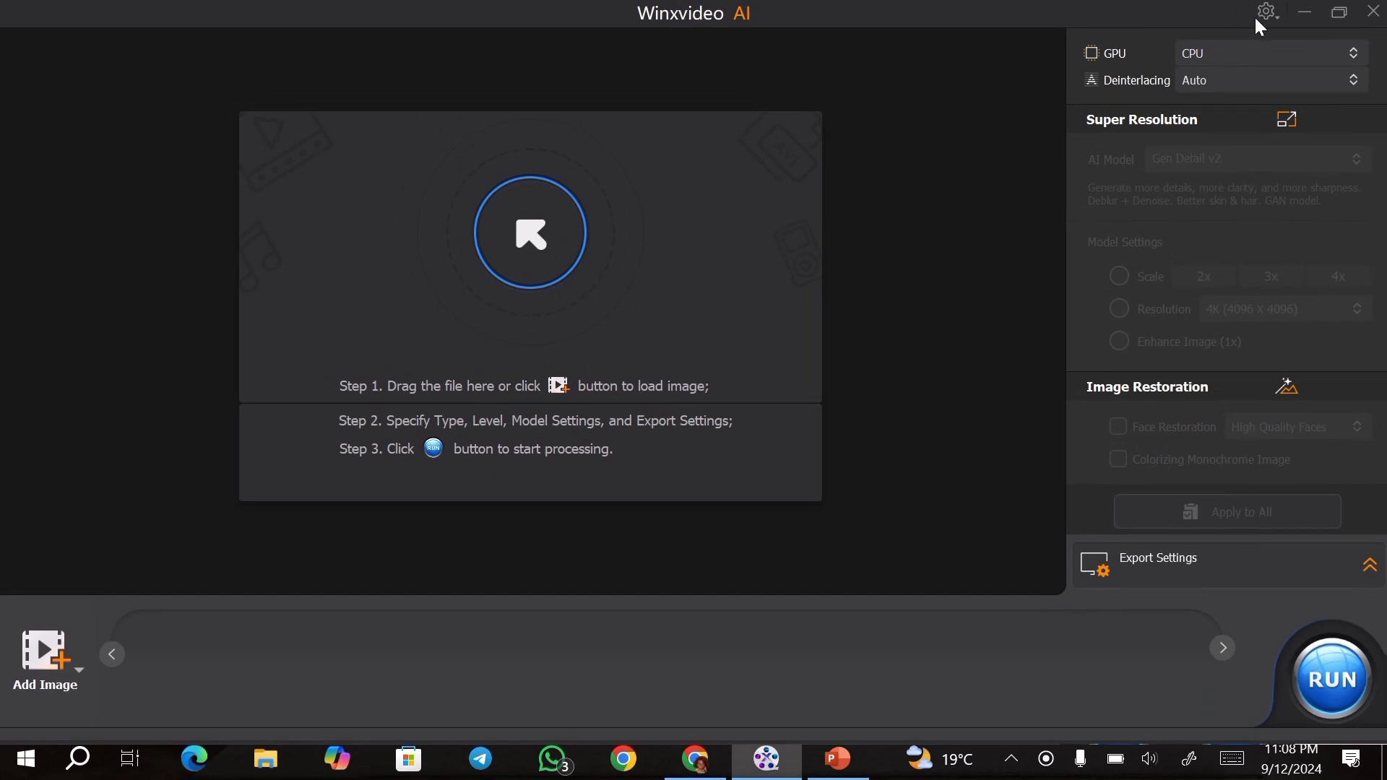
left_click(1259, 15)
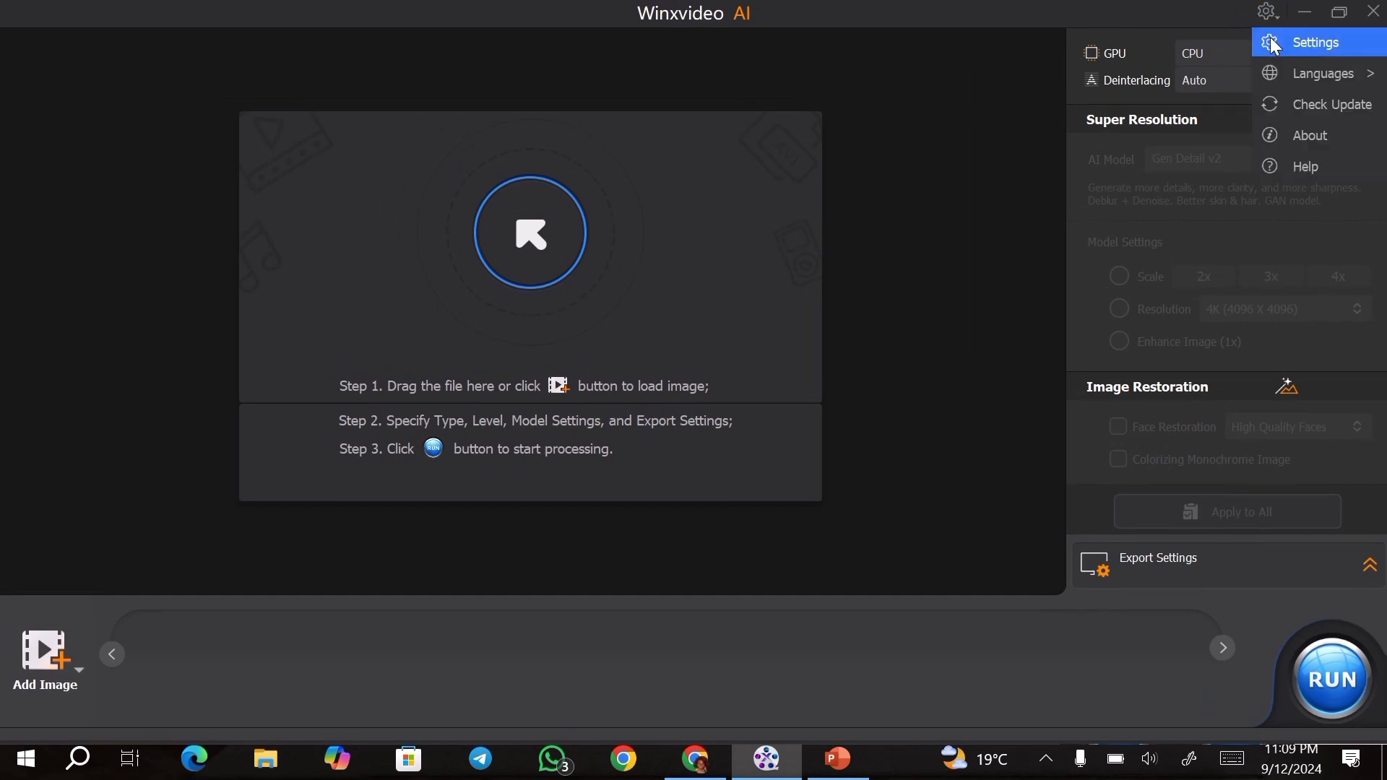
left_click(1275, 44)
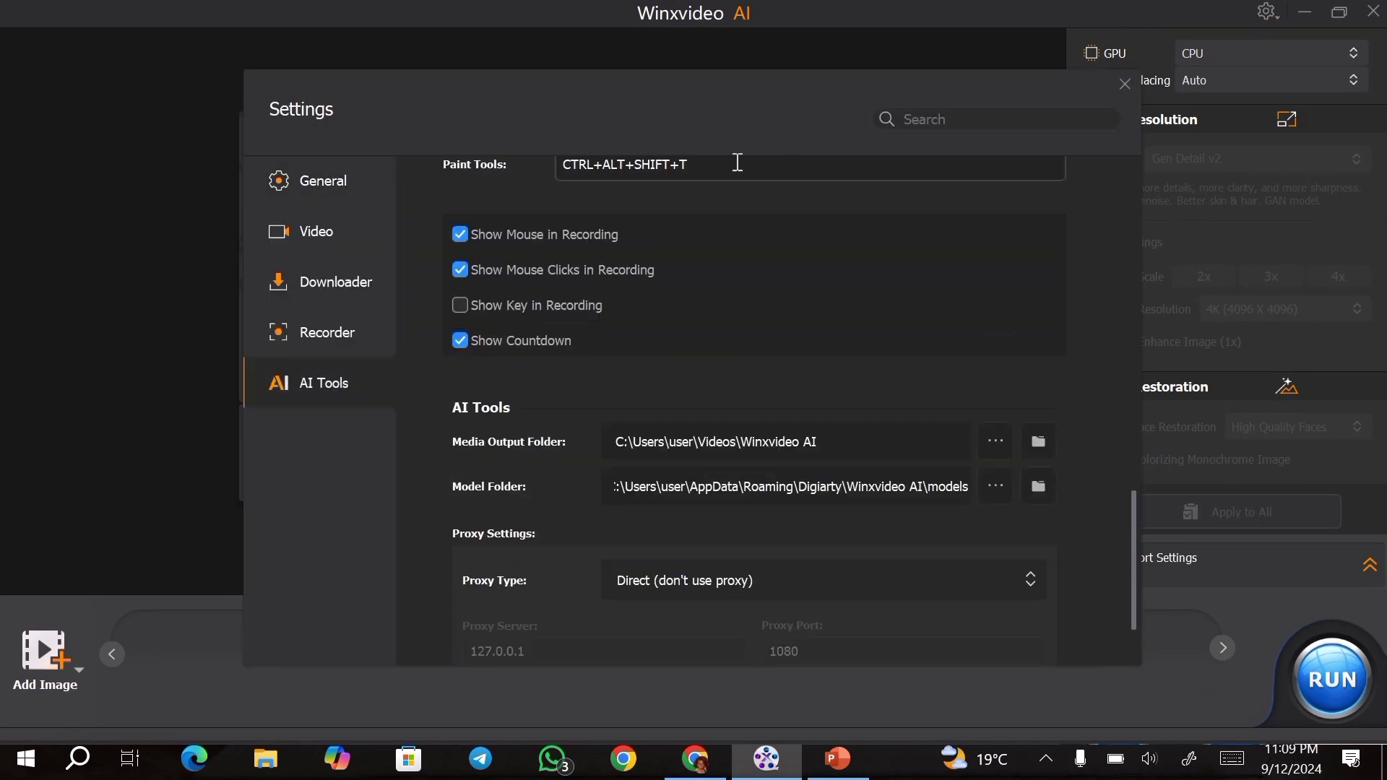
left_click(341, 173)
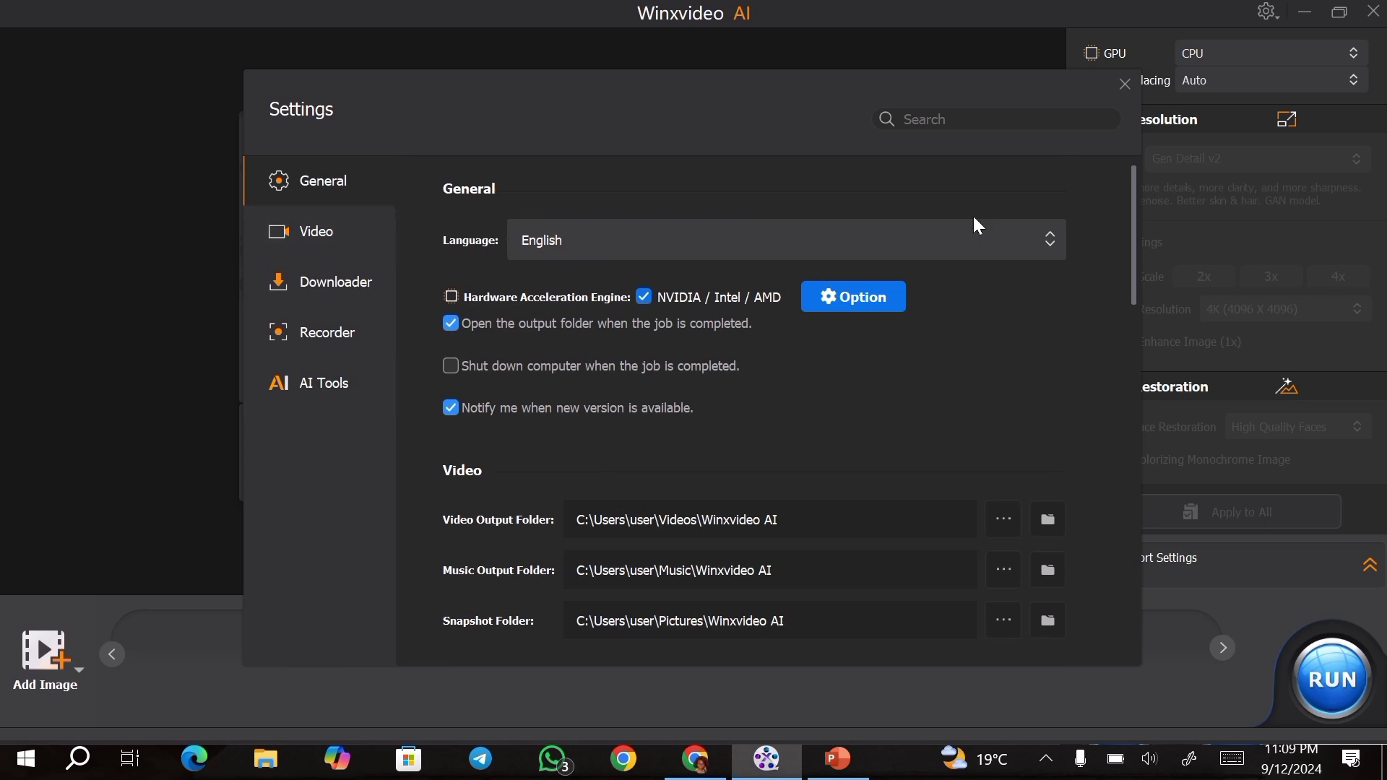
left_click(1047, 237)
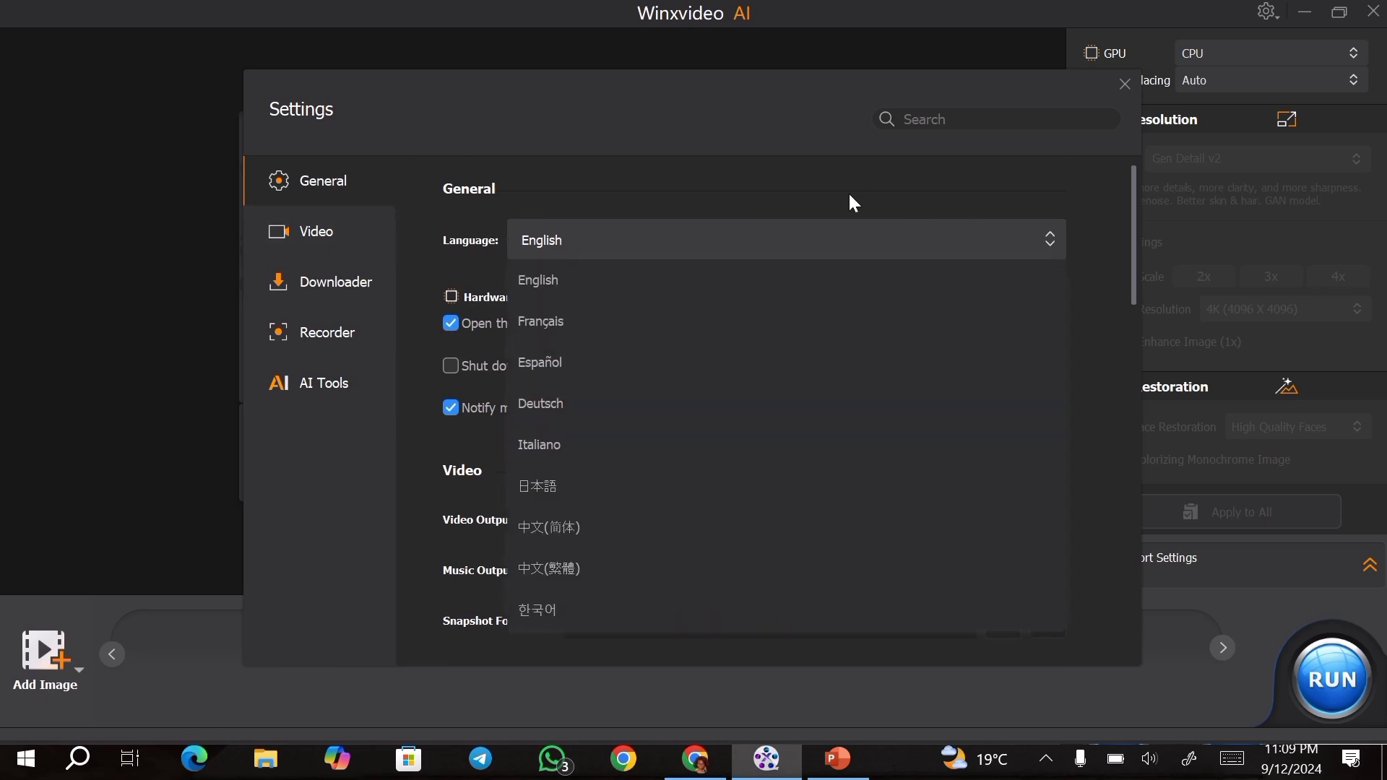
left_click(823, 211)
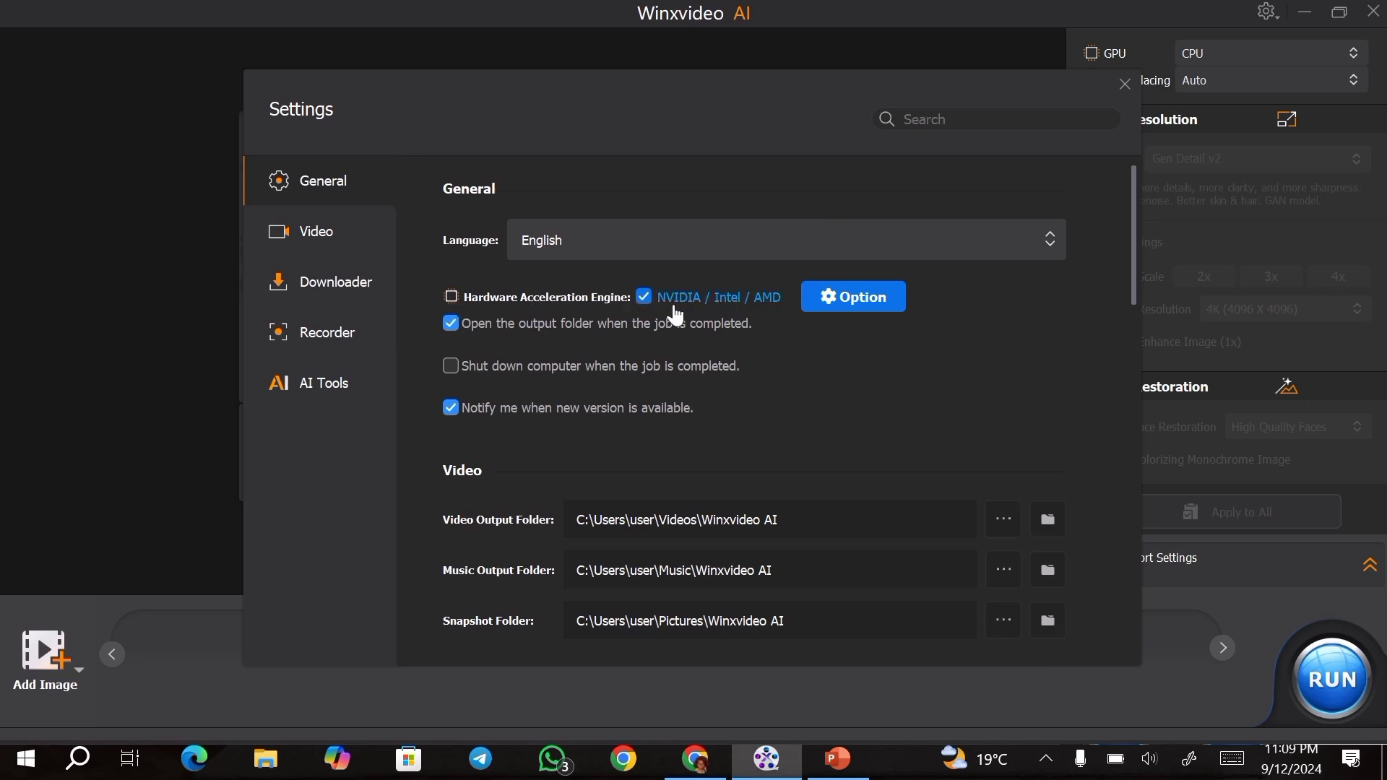
left_click(315, 245)
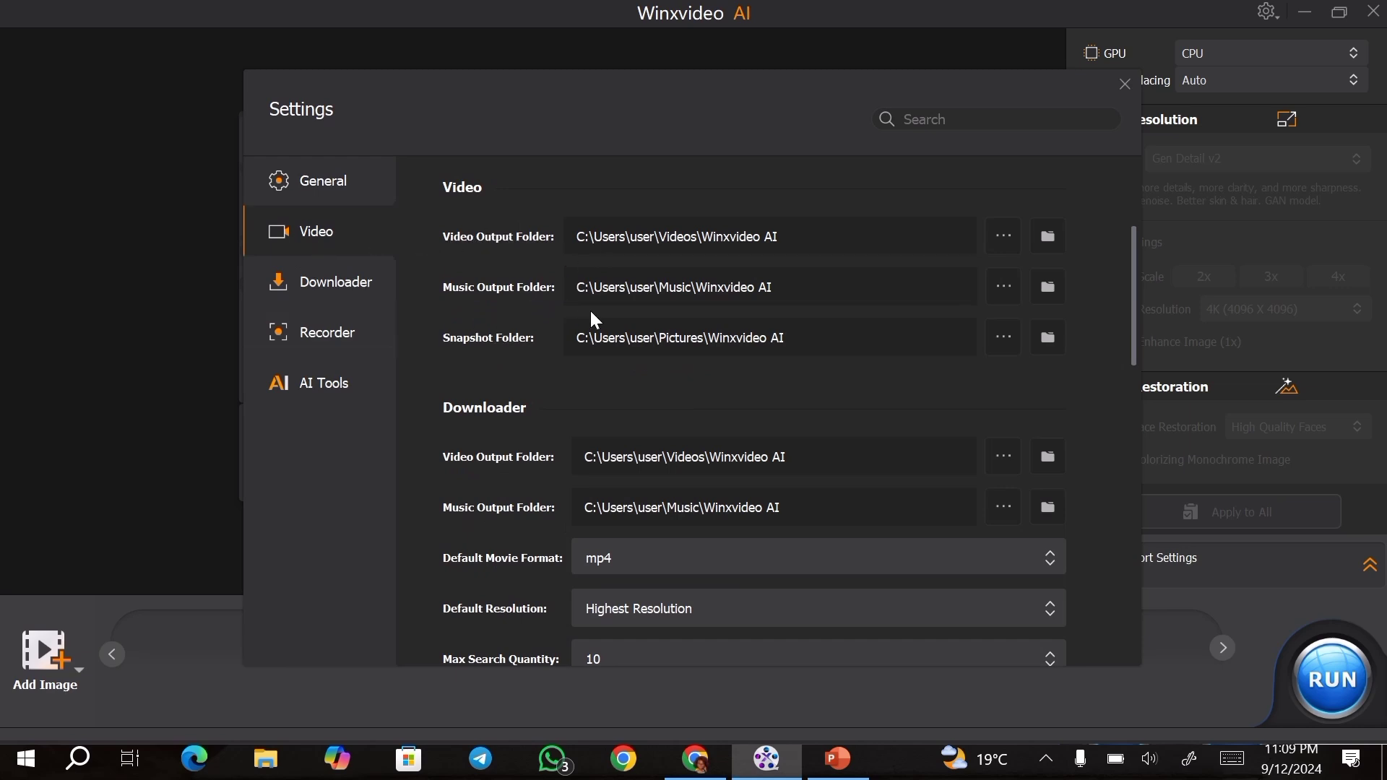
left_click(332, 292)
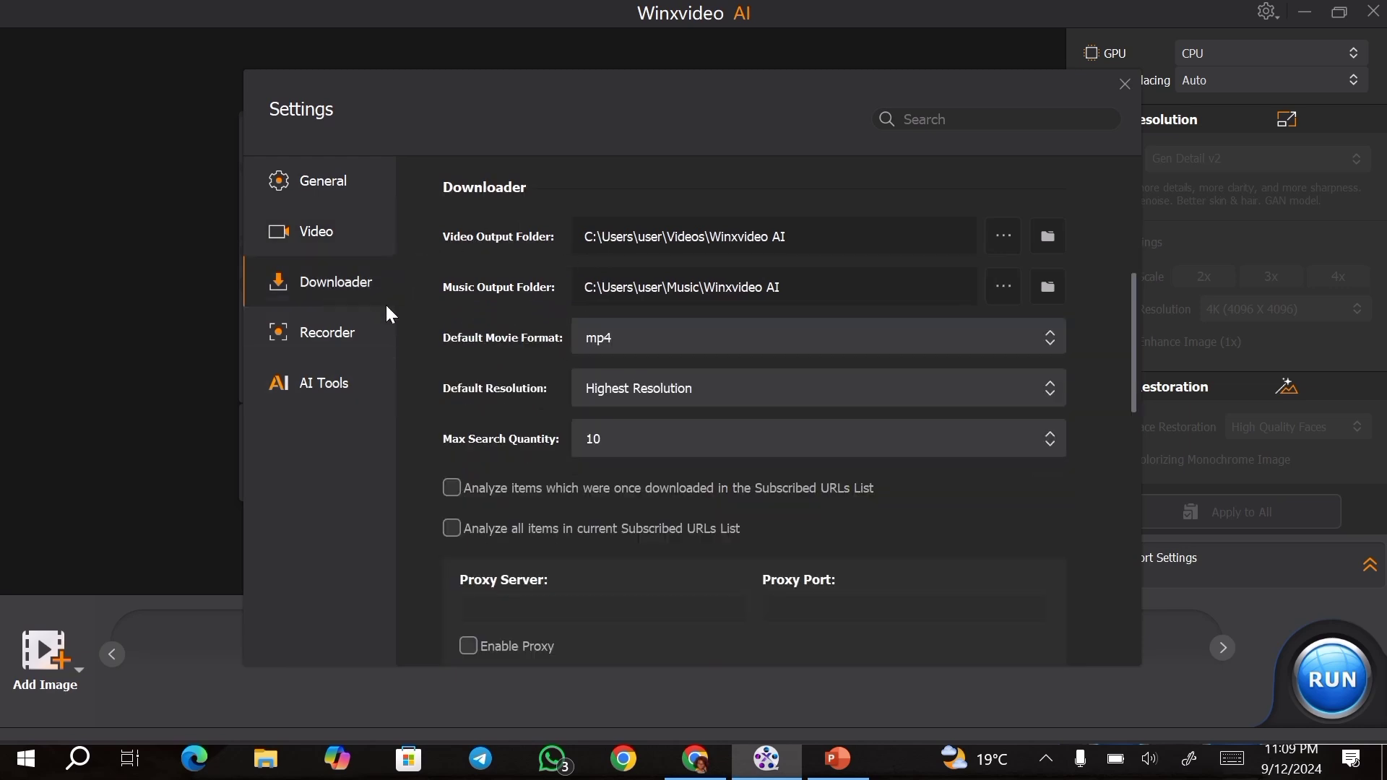
left_click(335, 345)
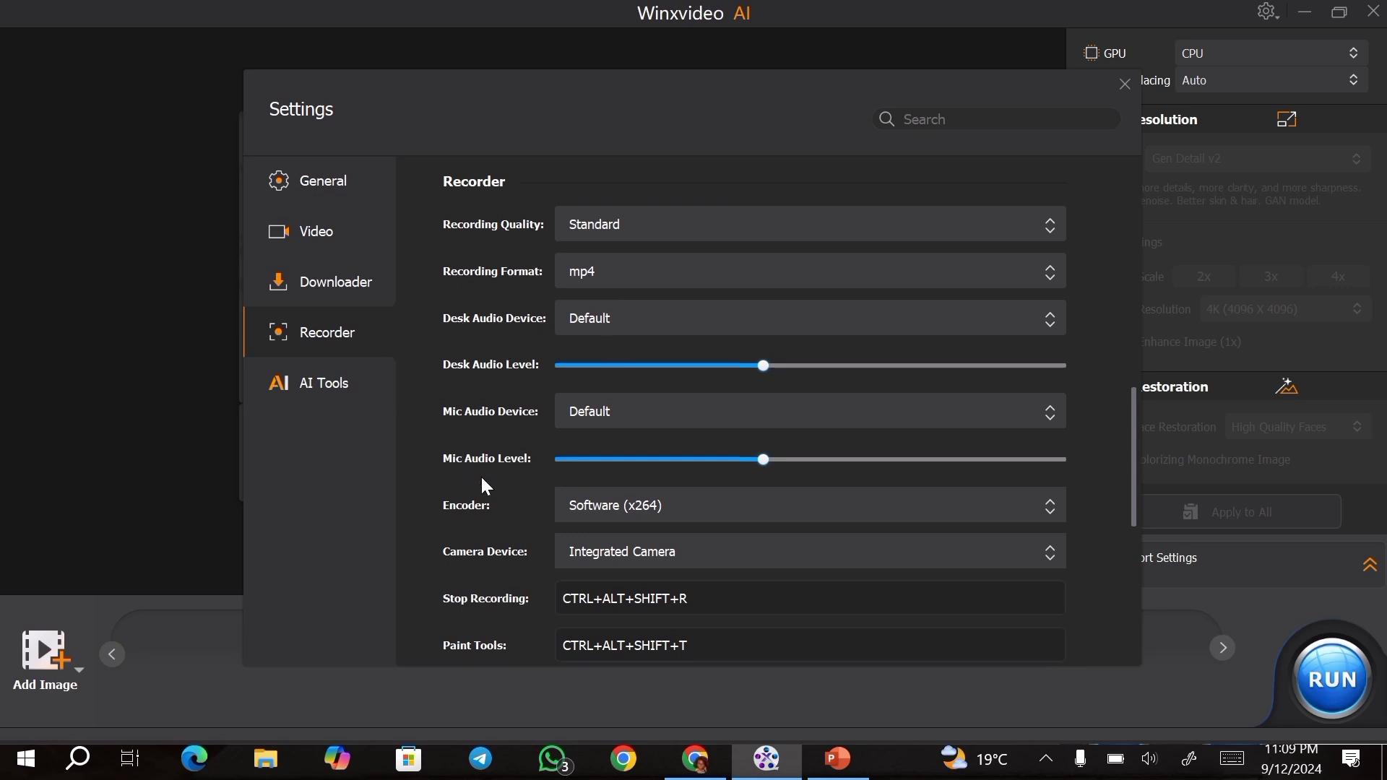
left_click(315, 380)
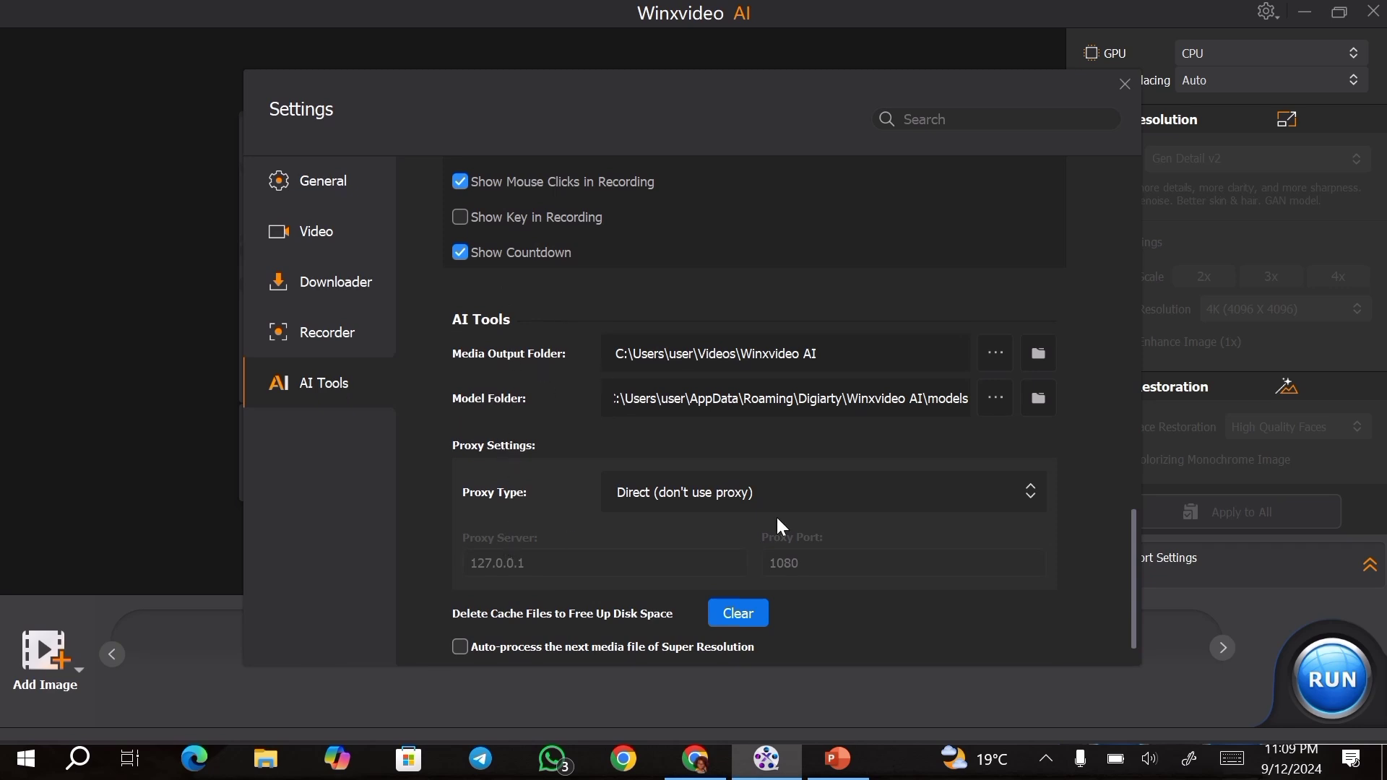
left_click(1125, 86)
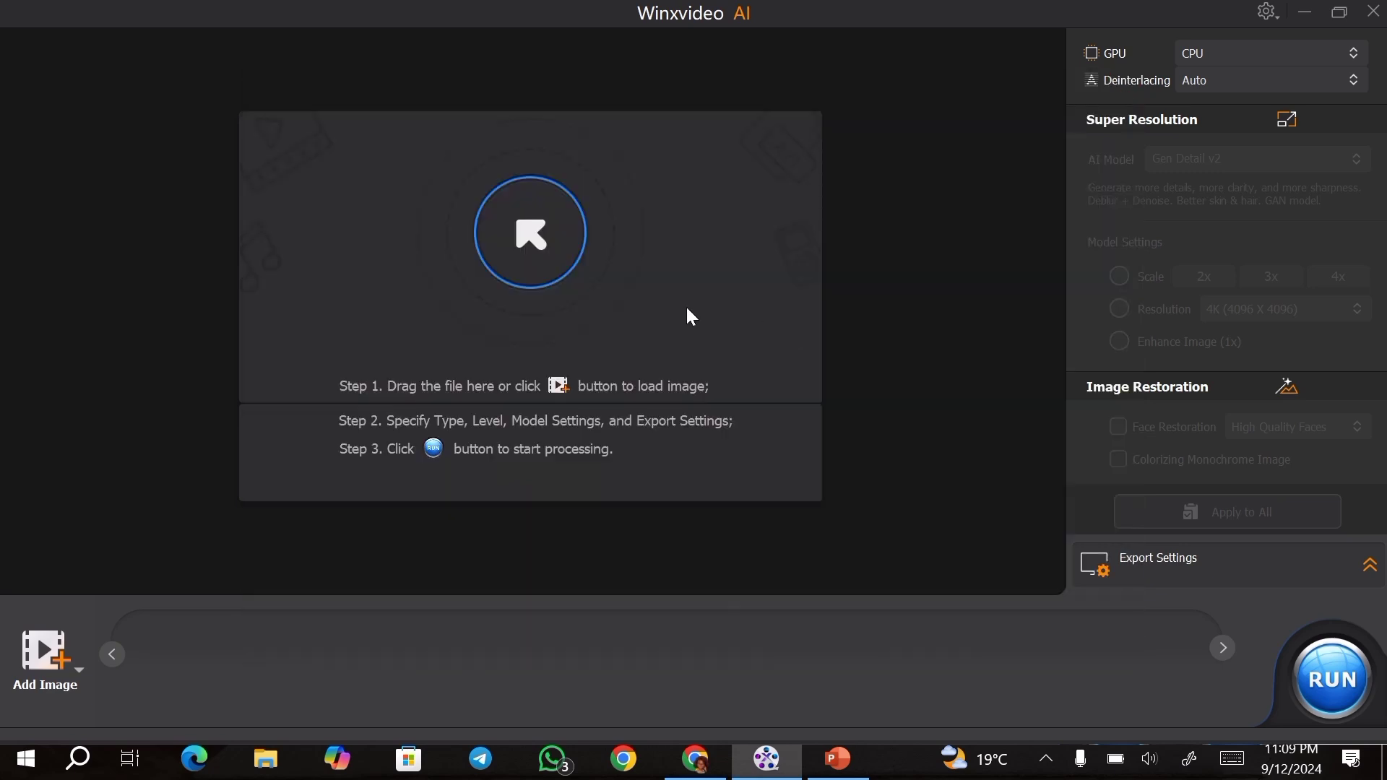
- Load noises.jpg from the test-images folder into the Image AI enhancer
left_click(533, 239)
scroll(266, 277, "down", 10)
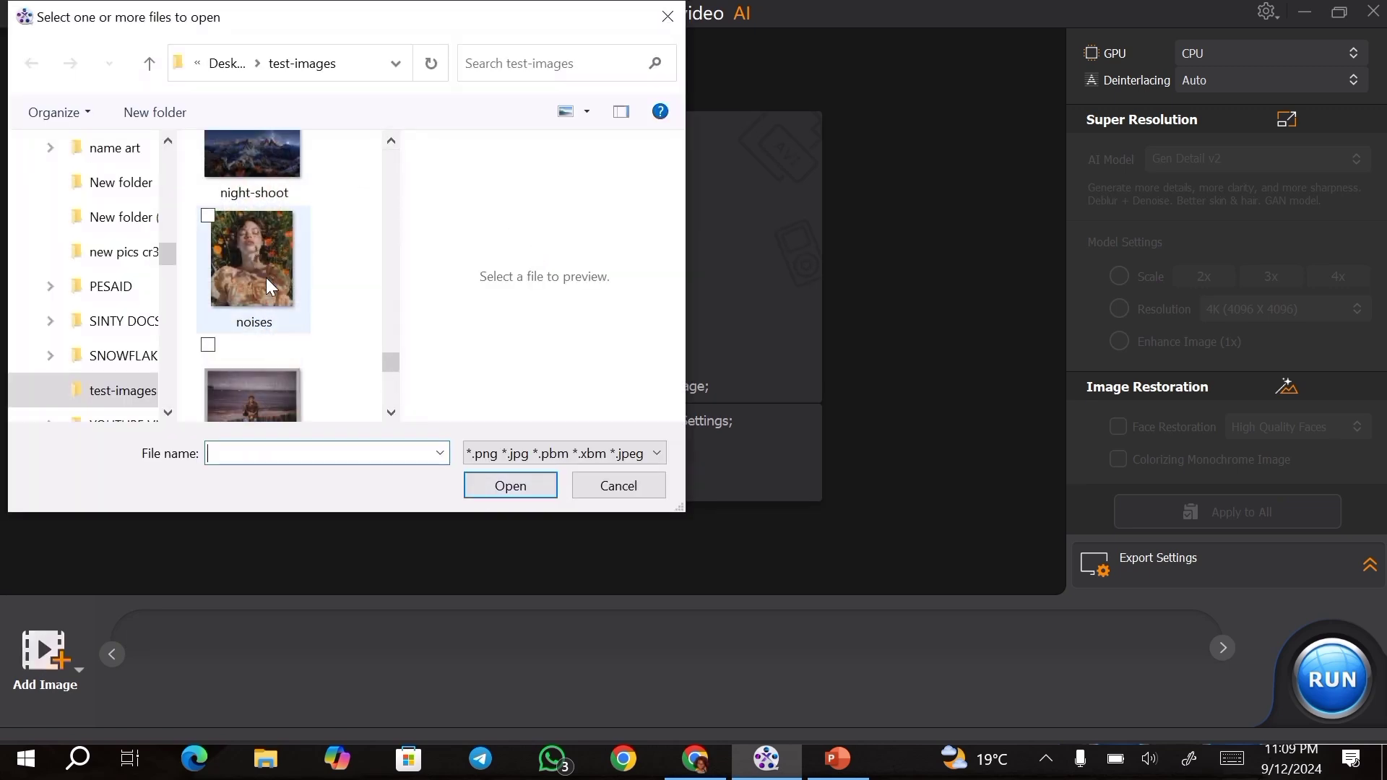
left_click(266, 277)
left_click(512, 488)
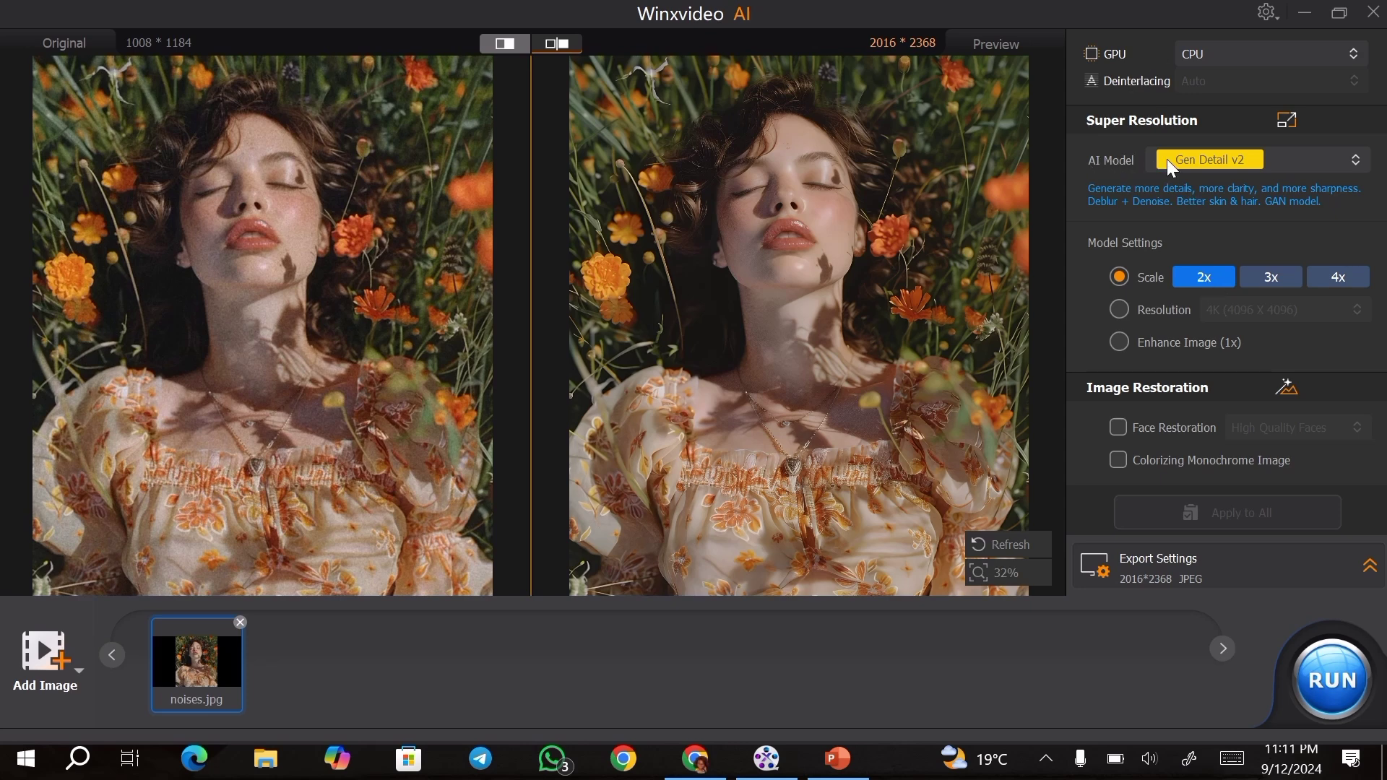
- Keep Gen Detail v2 as the AI model after checking the model list
left_click(1209, 165)
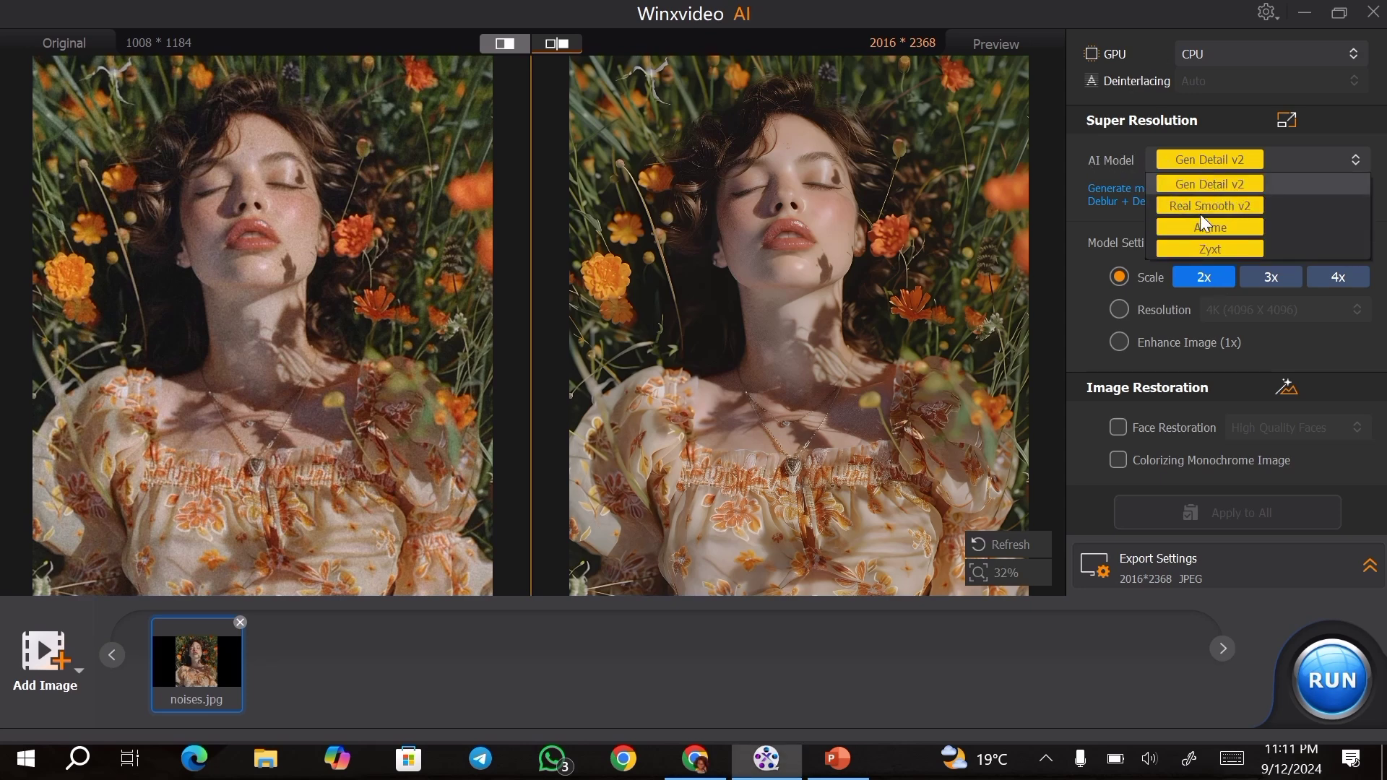
left_click(1118, 193)
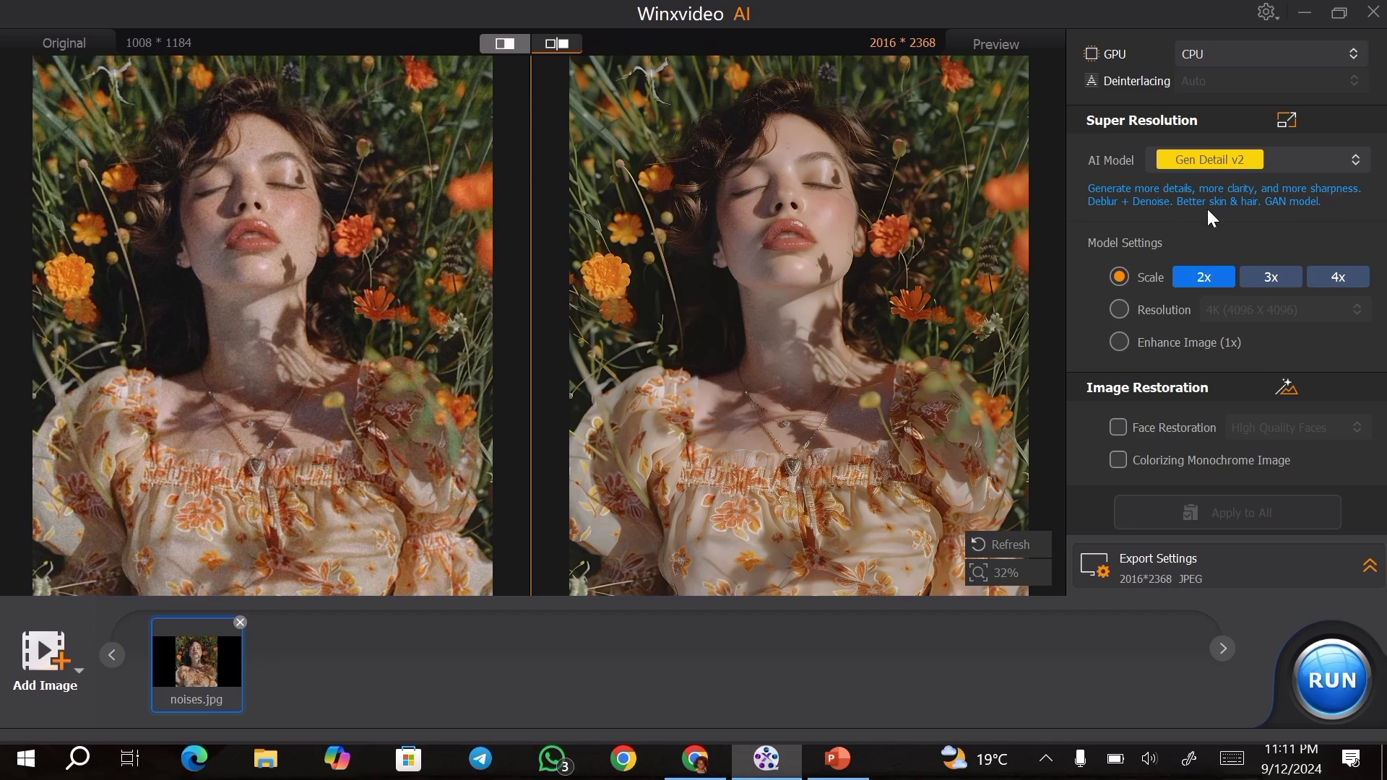
left_click(1229, 159)
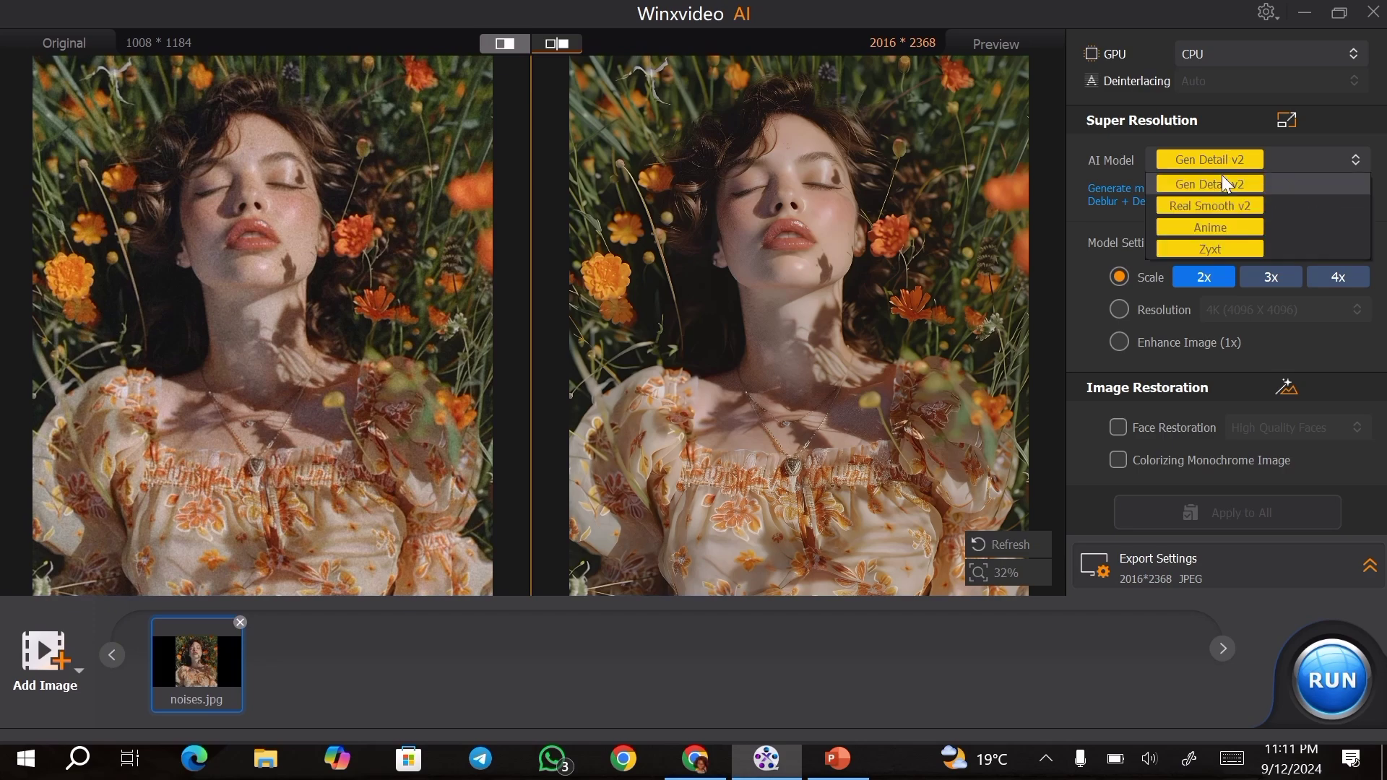
left_click(1193, 206)
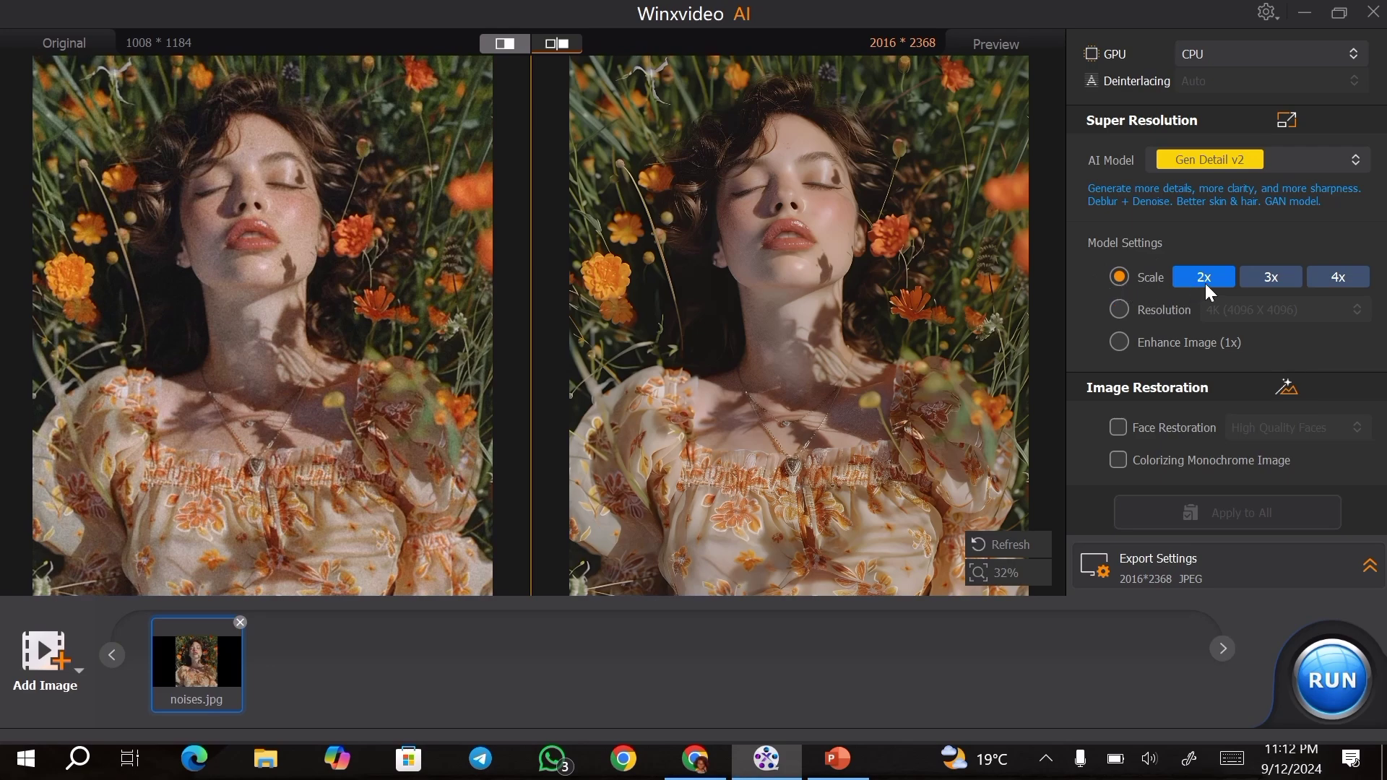
- After trying Scale 4x and Resolution, choose Enhance Image (1x) at the original 1008×1184 size
left_click(1324, 283)
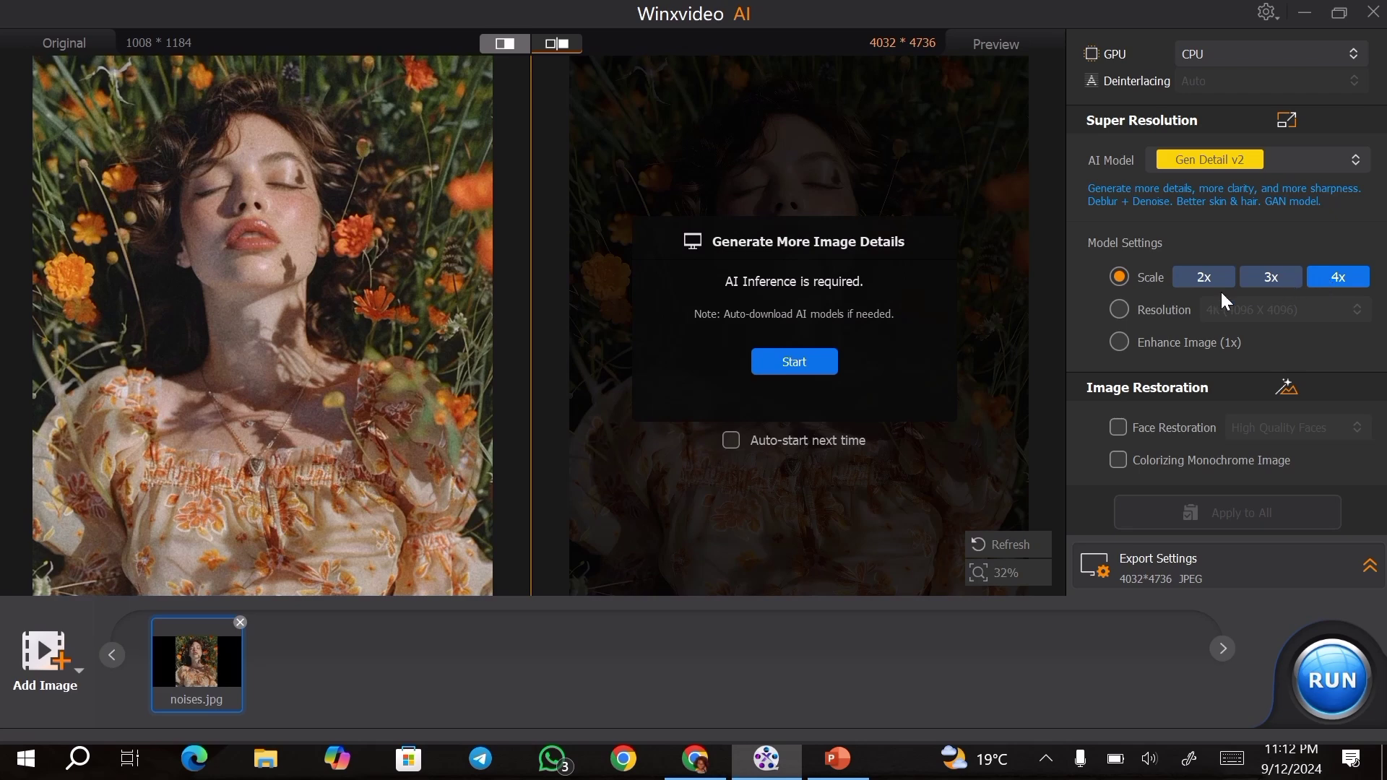
left_click(1120, 305)
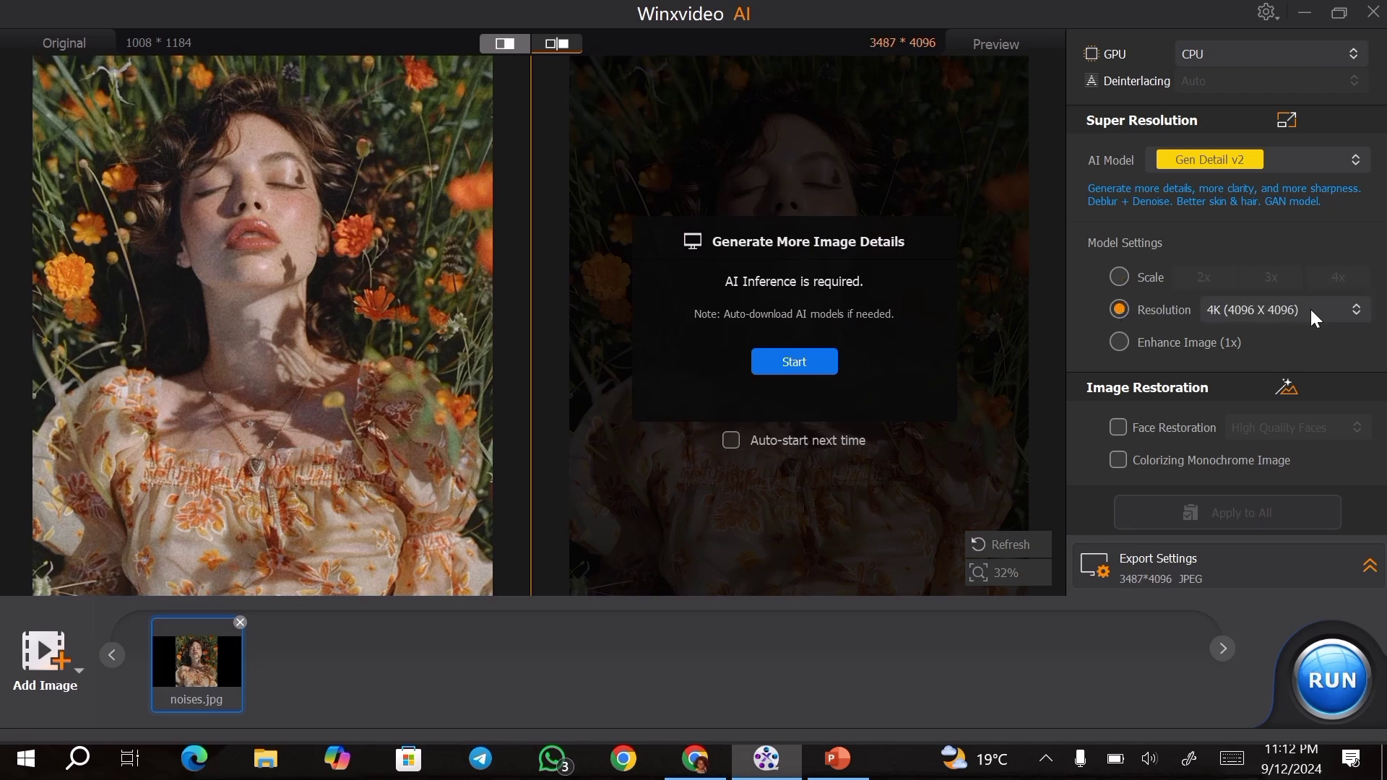
left_click(1236, 312)
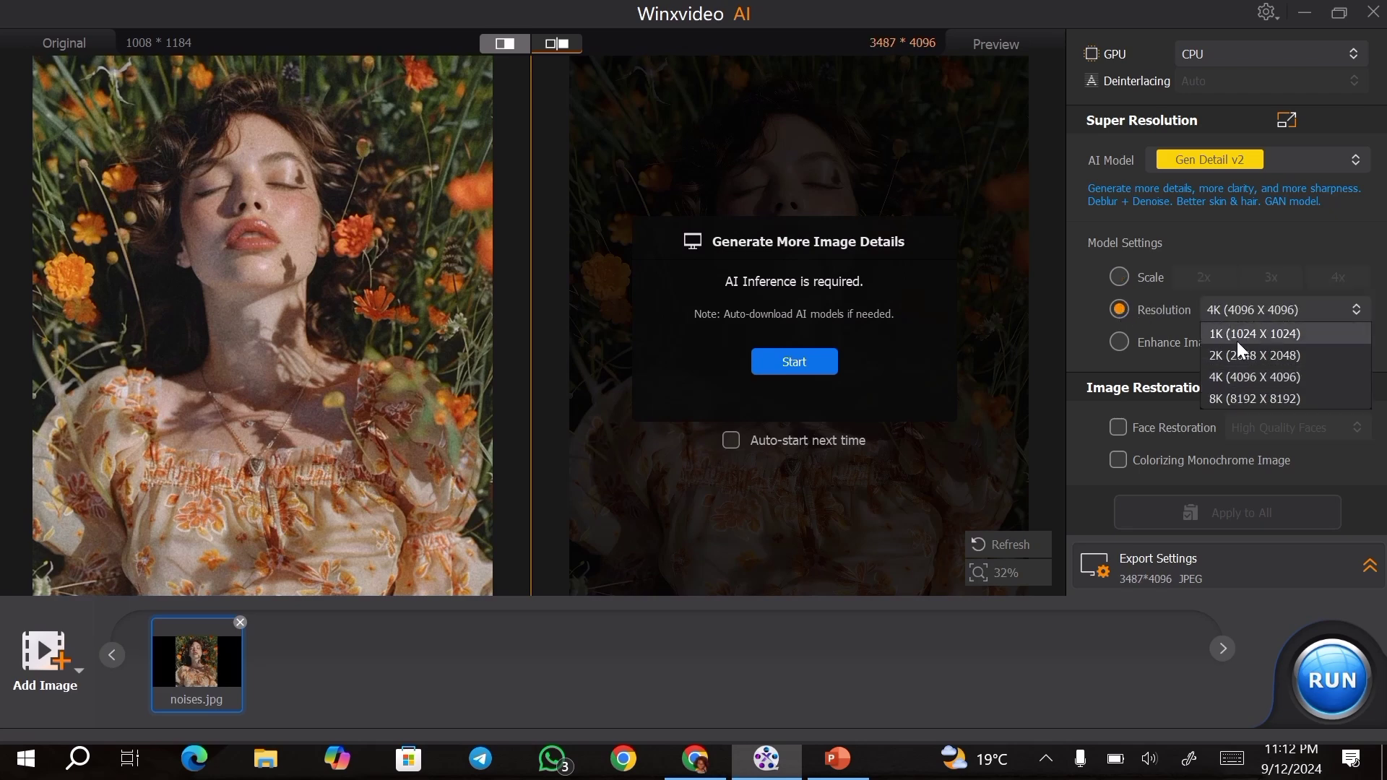
left_click(1119, 343)
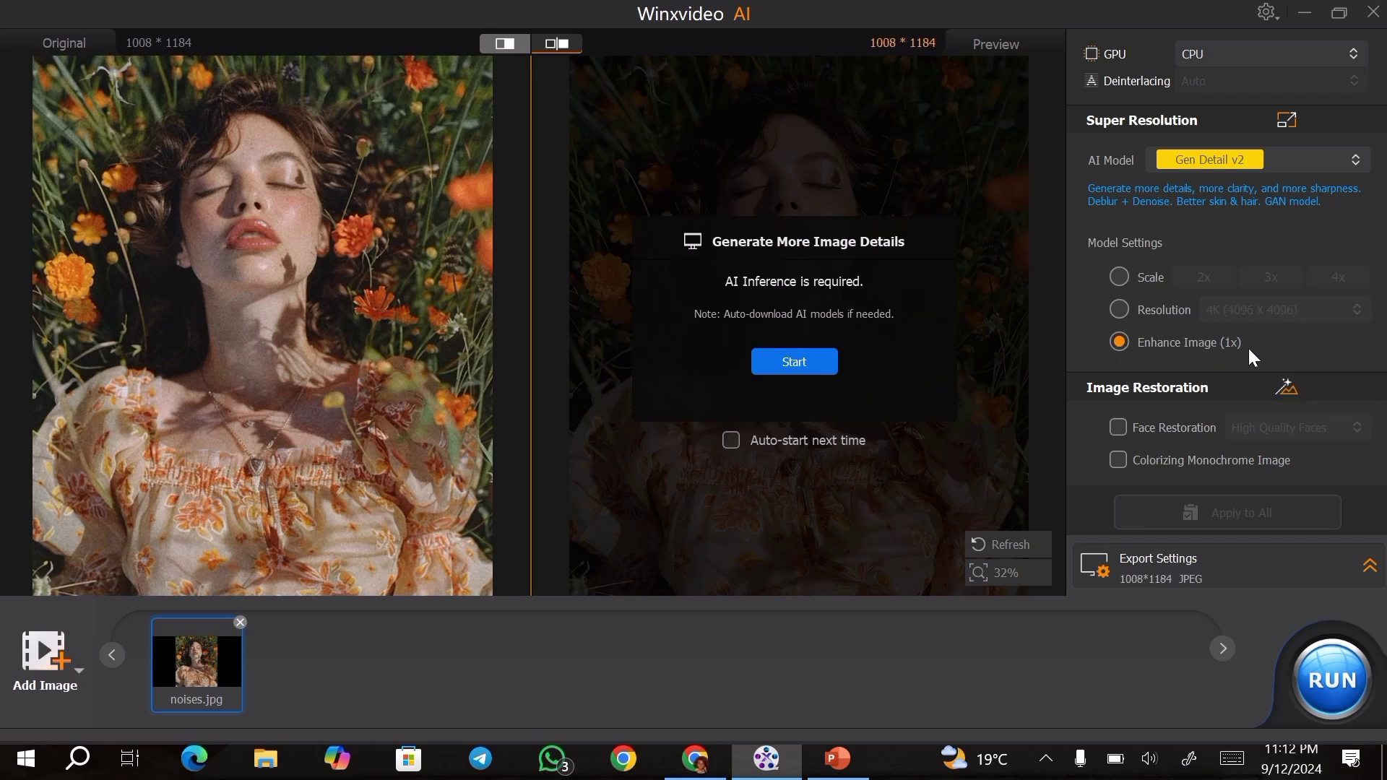
left_click(1118, 428)
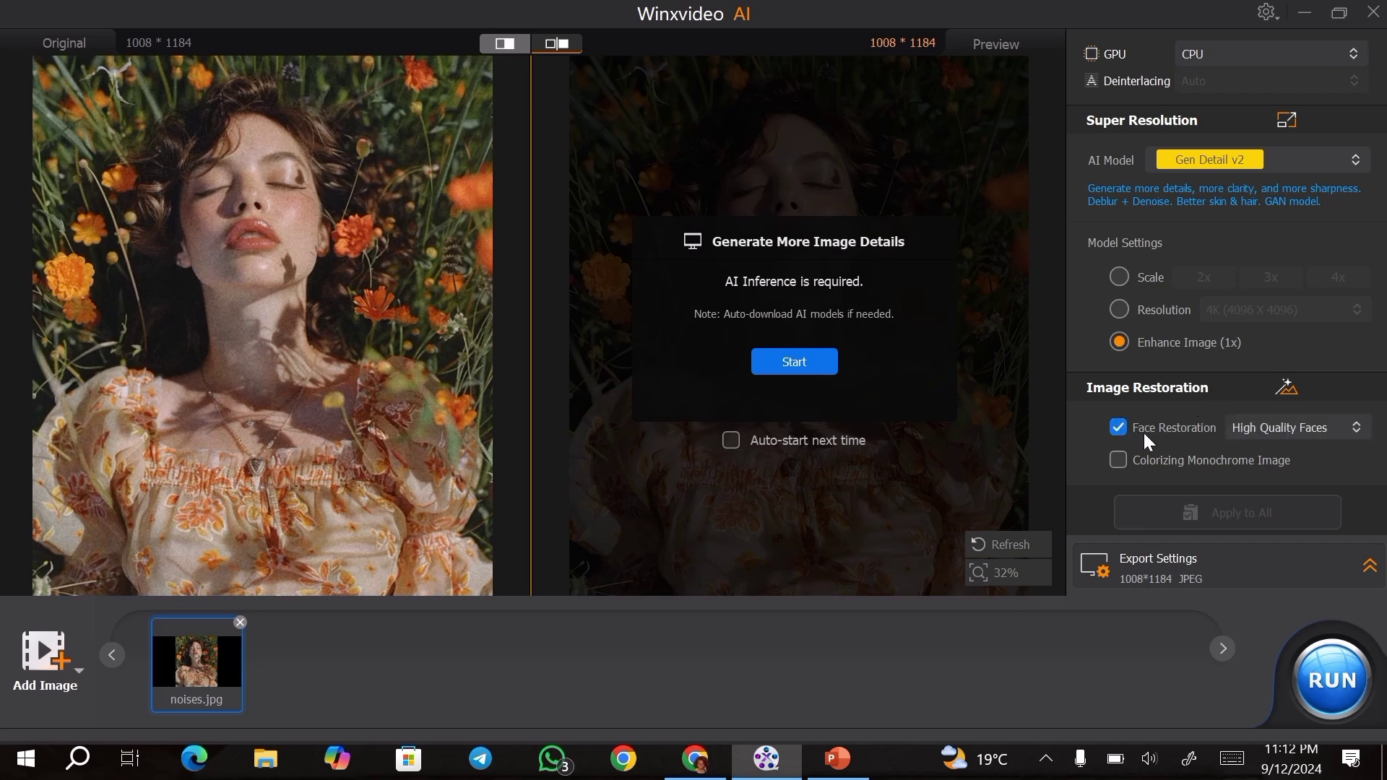
left_click(1281, 429)
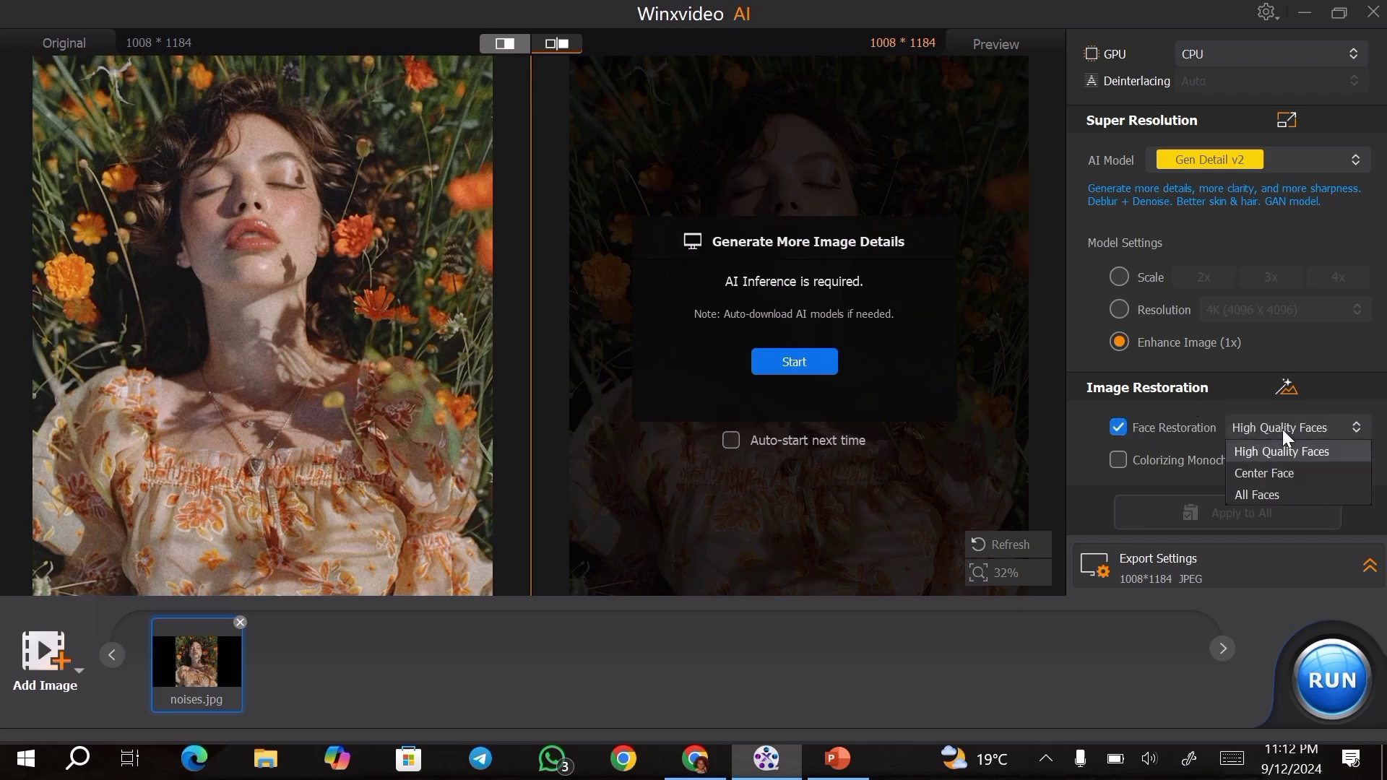
left_click(1120, 459)
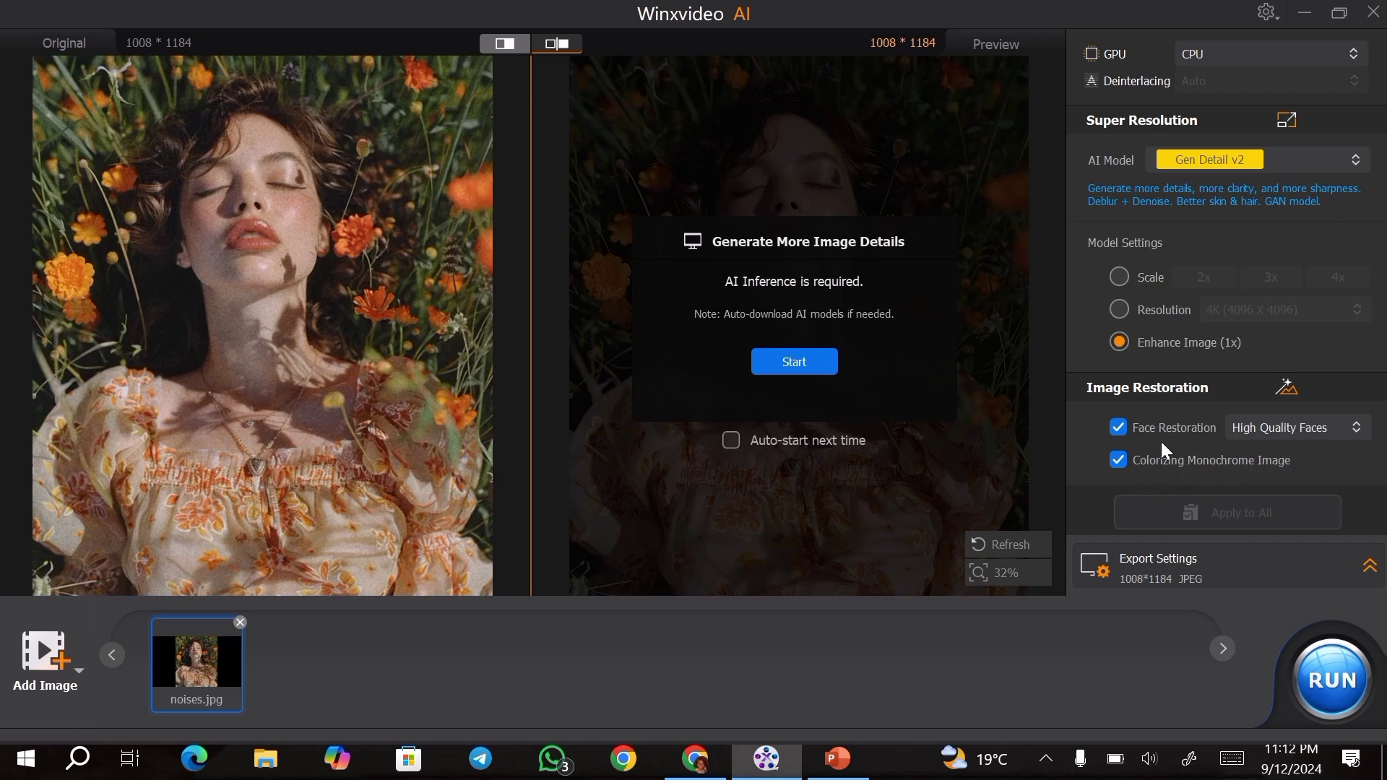
left_click(1121, 429)
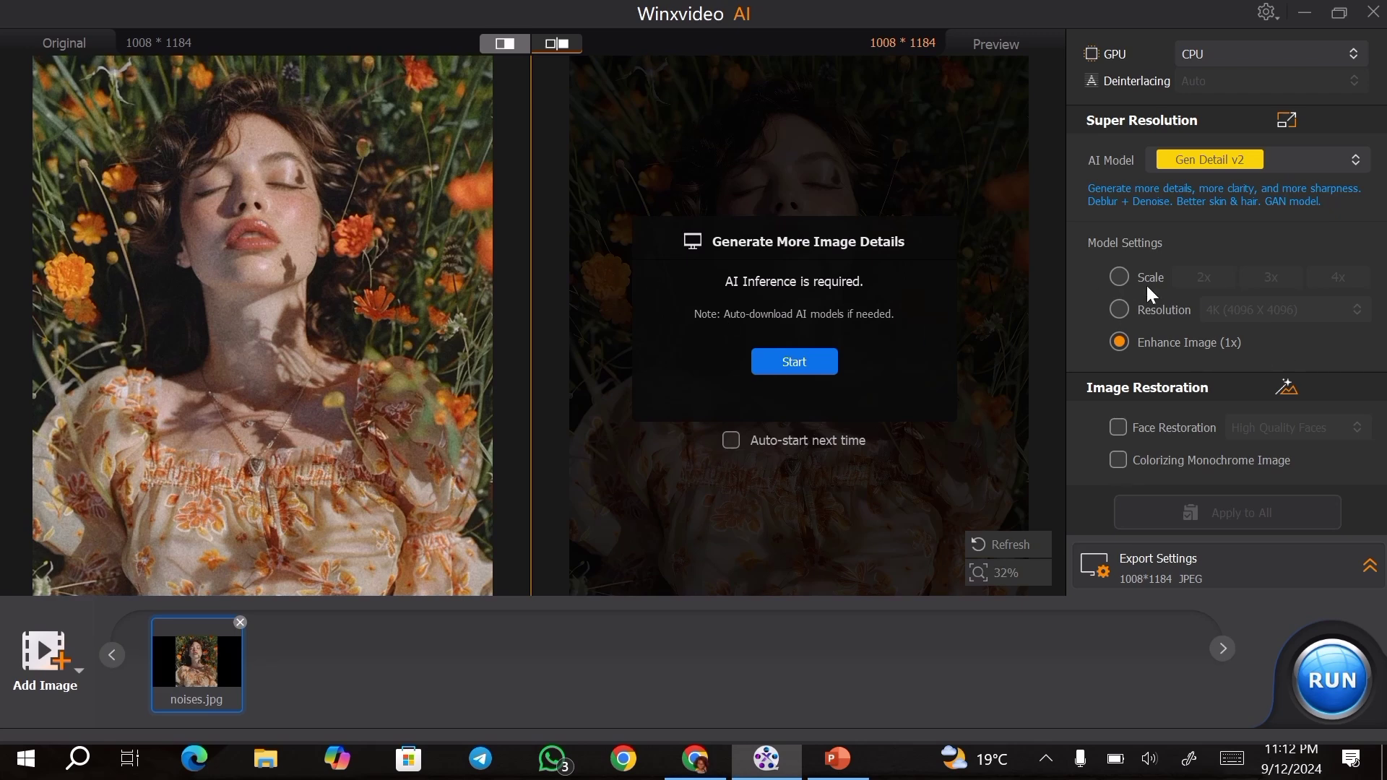
- Switch to Scale 2x and compare original and upscaled photo in split view
left_click(1120, 277)
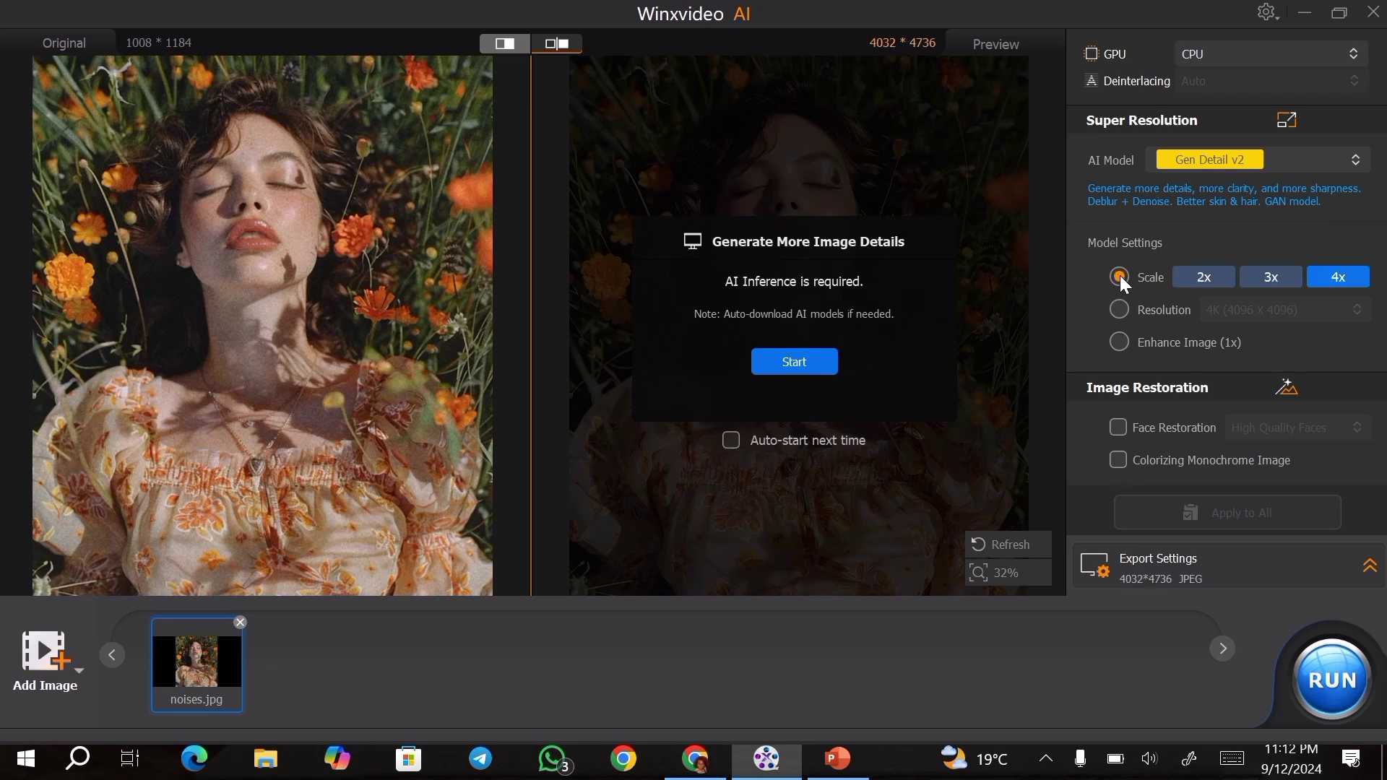
left_click(1202, 277)
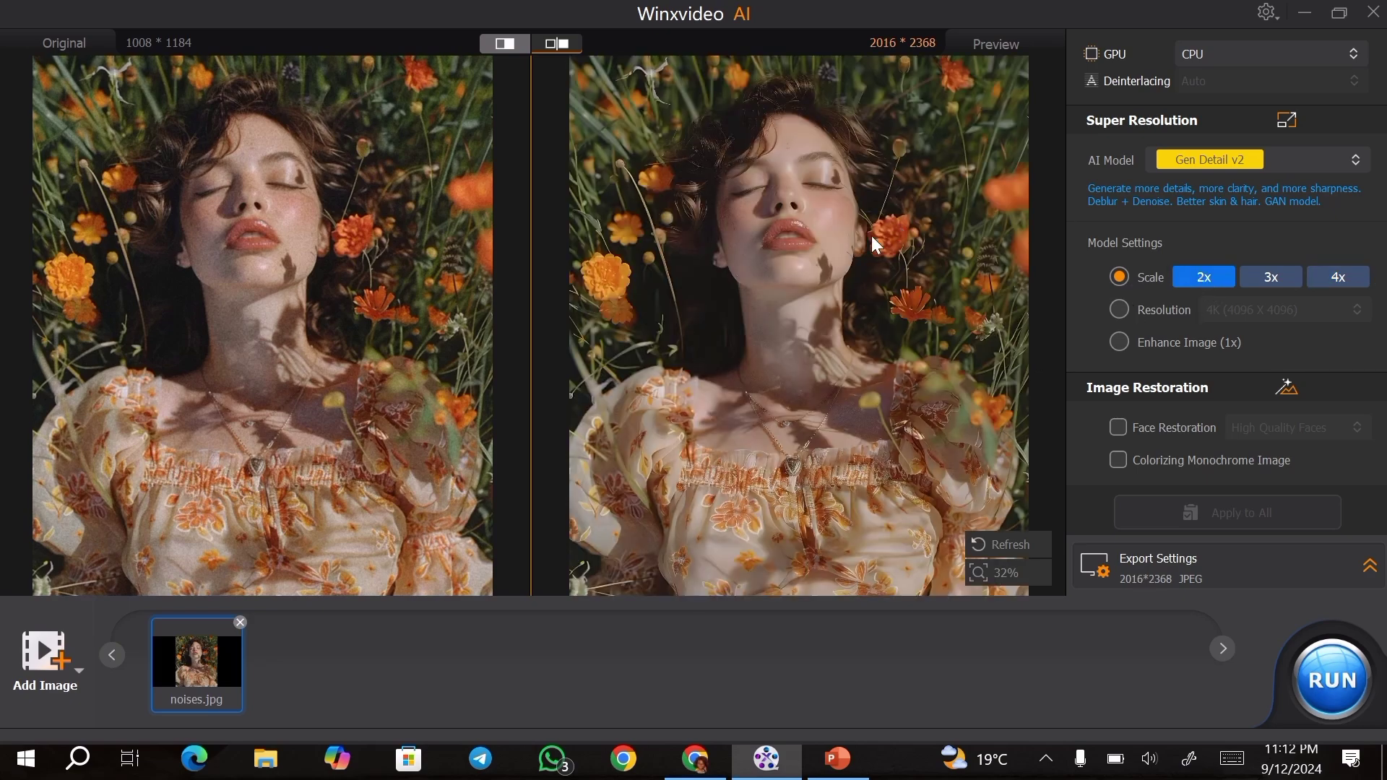
left_click(503, 44)
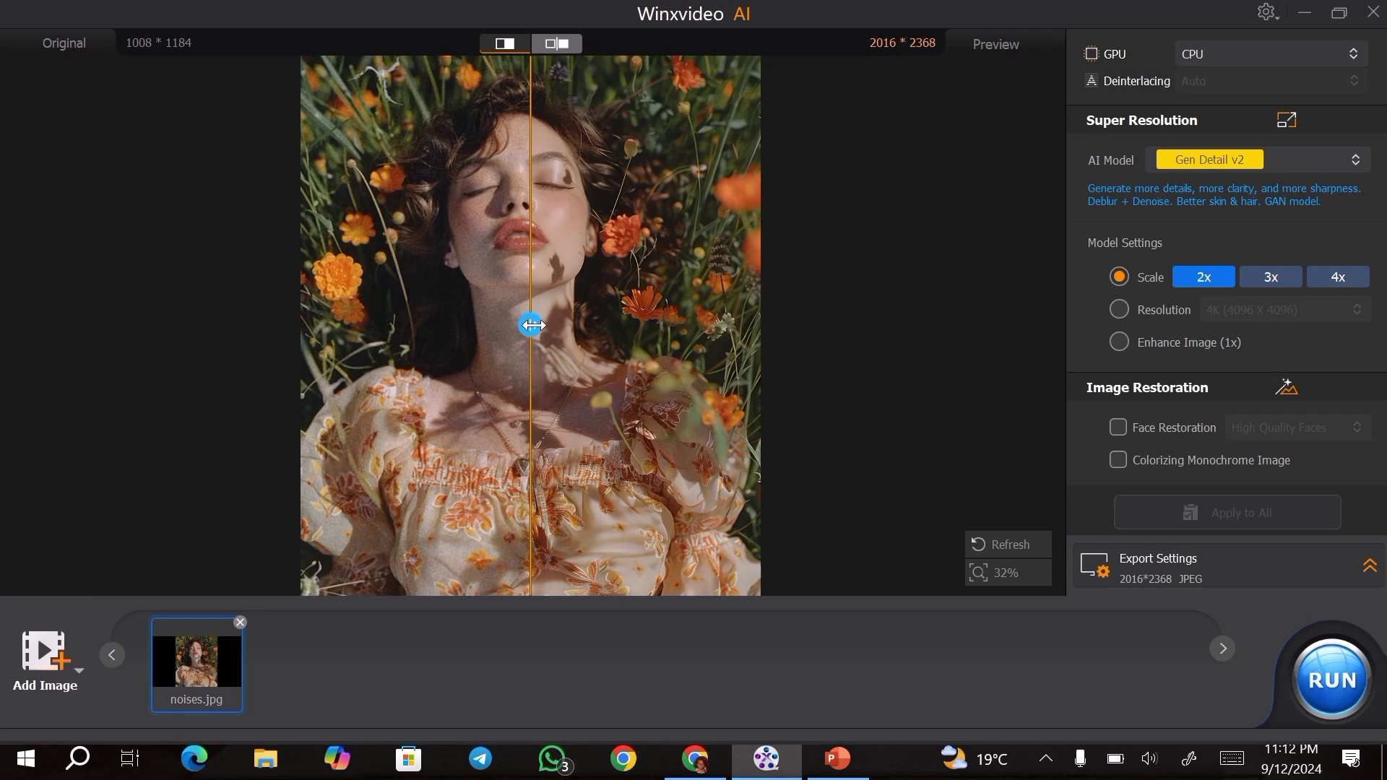
left_click_drag(532, 323, 352, 326)
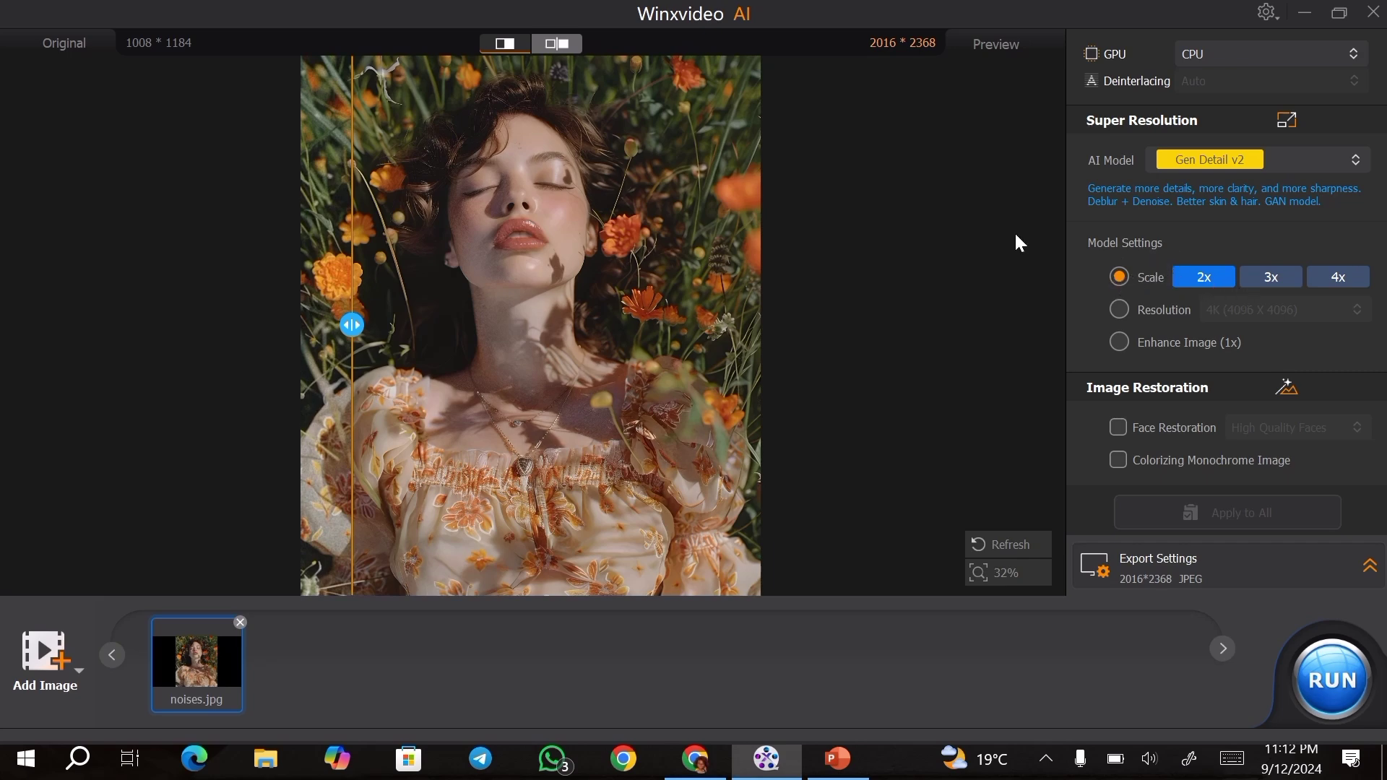
- Upscale 4x to 4032×4736, generate the preview, and sweep the comparison divider across it
left_click(1340, 278)
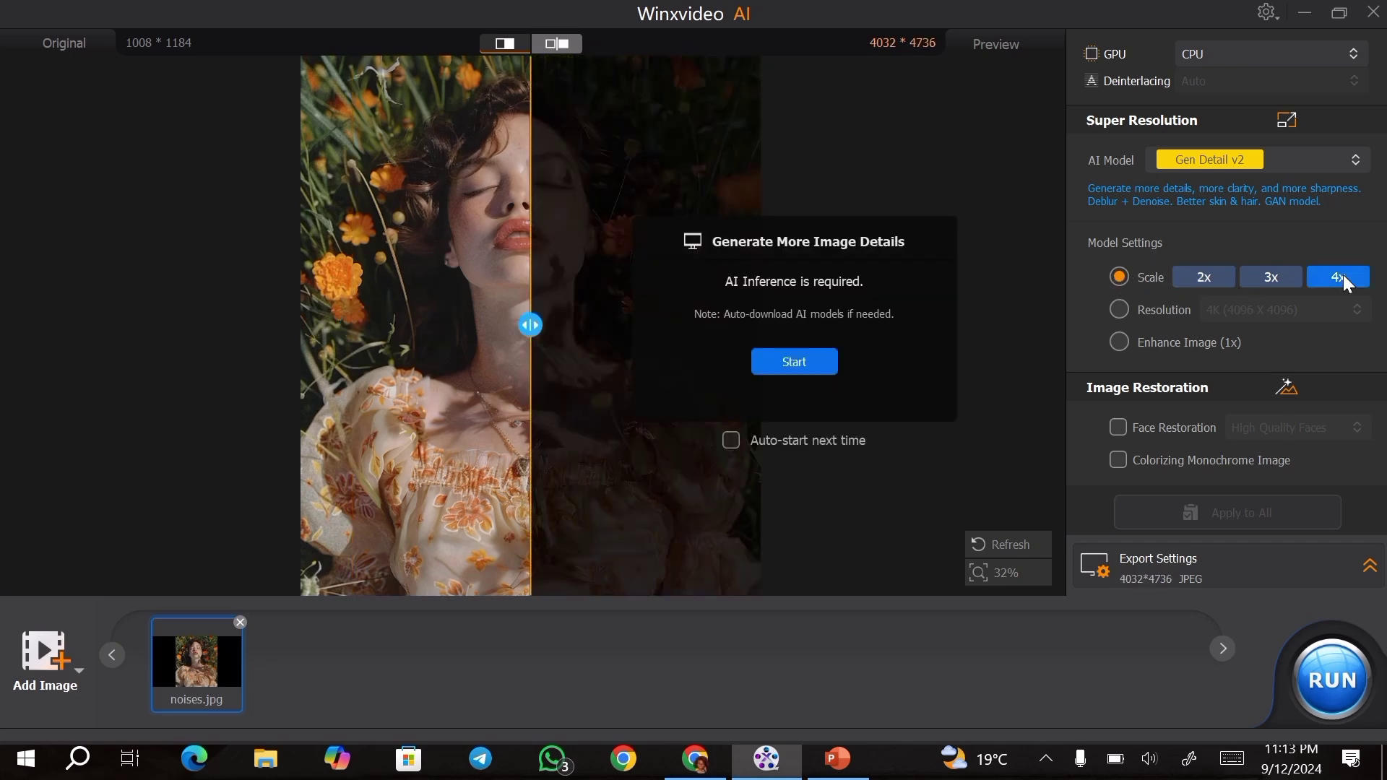
left_click(786, 362)
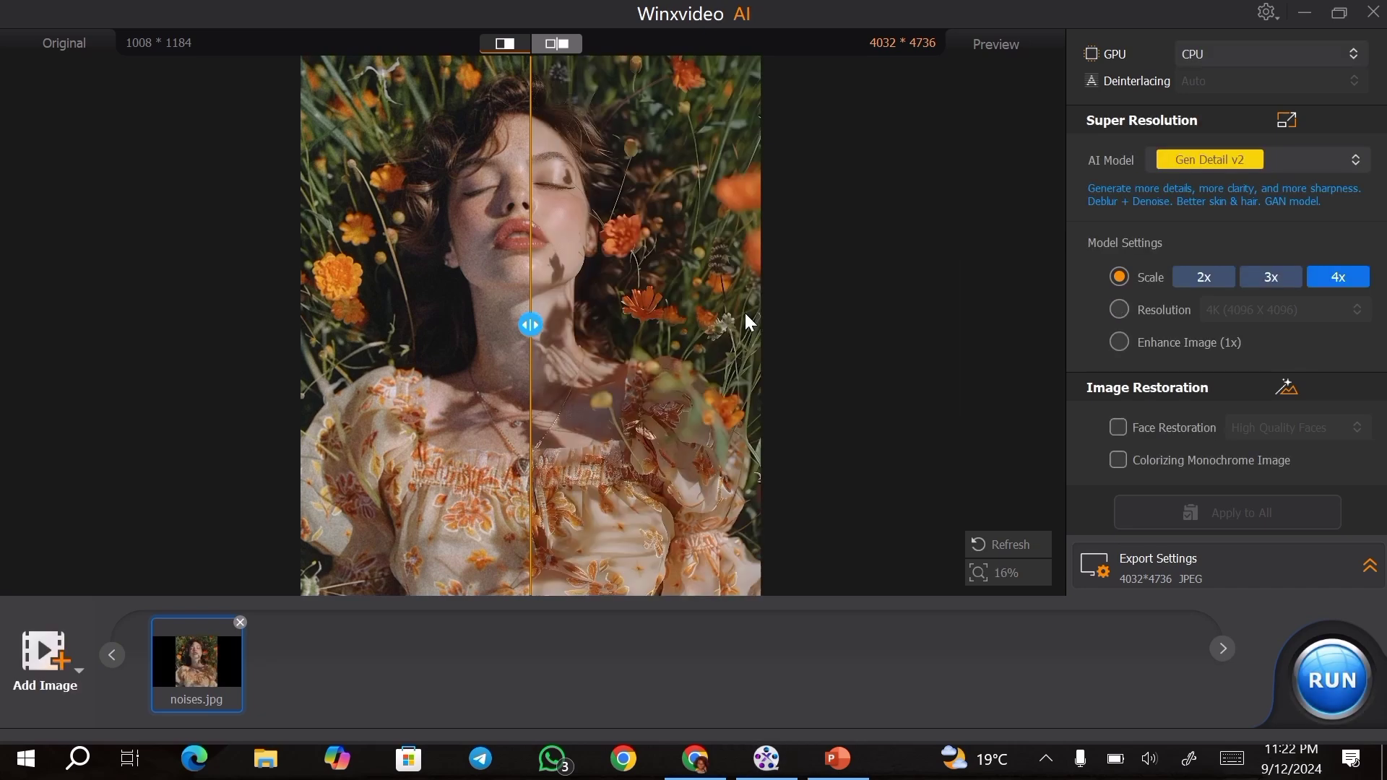
left_click_drag(531, 325, 348, 338)
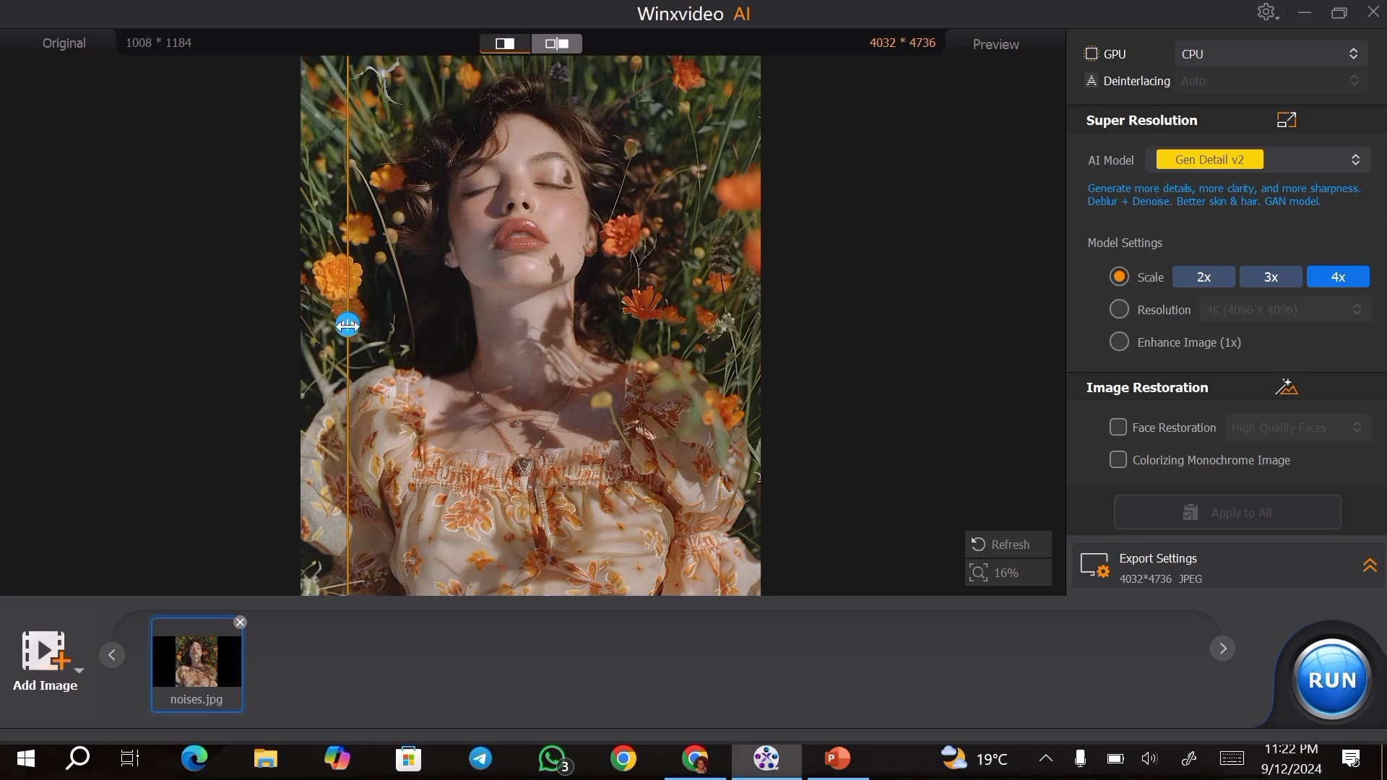
left_click_drag(347, 325, 661, 344)
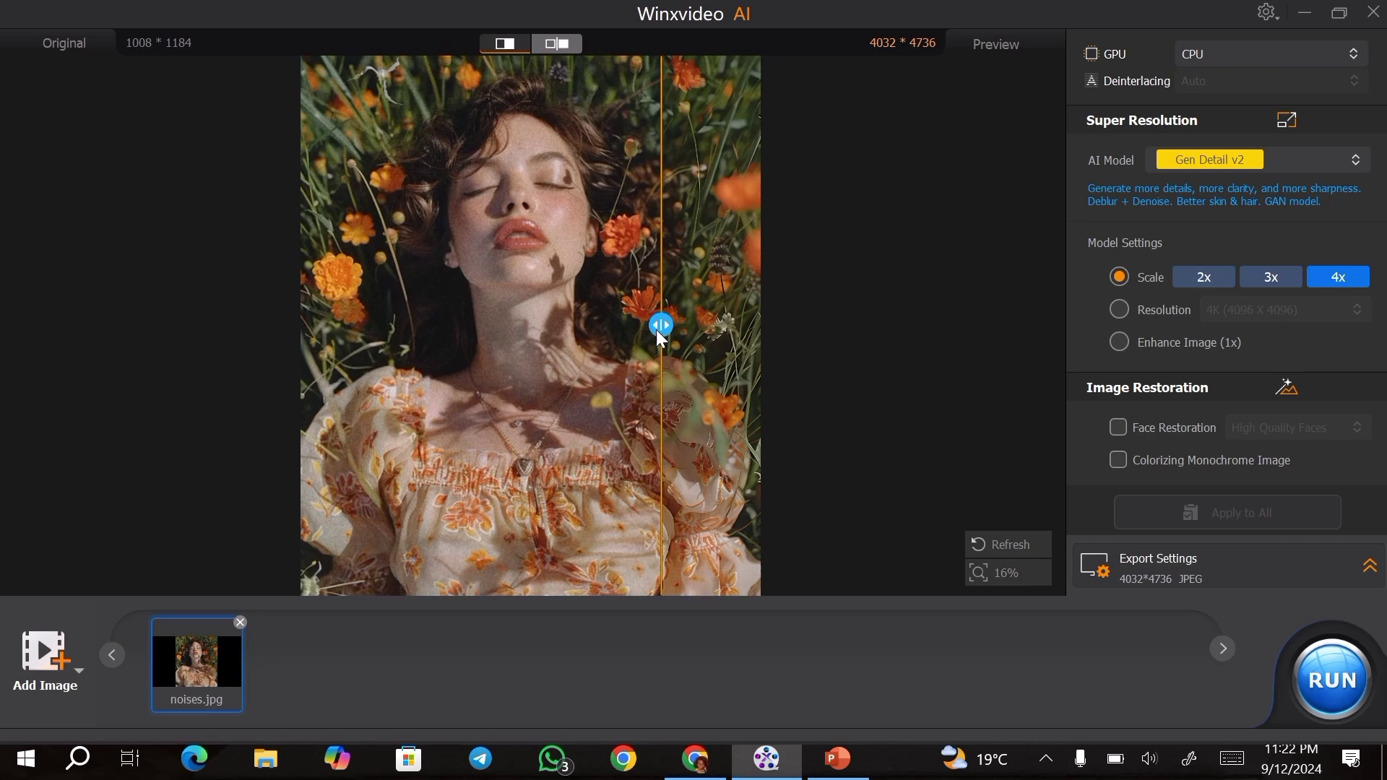
left_click_drag(664, 324, 313, 364)
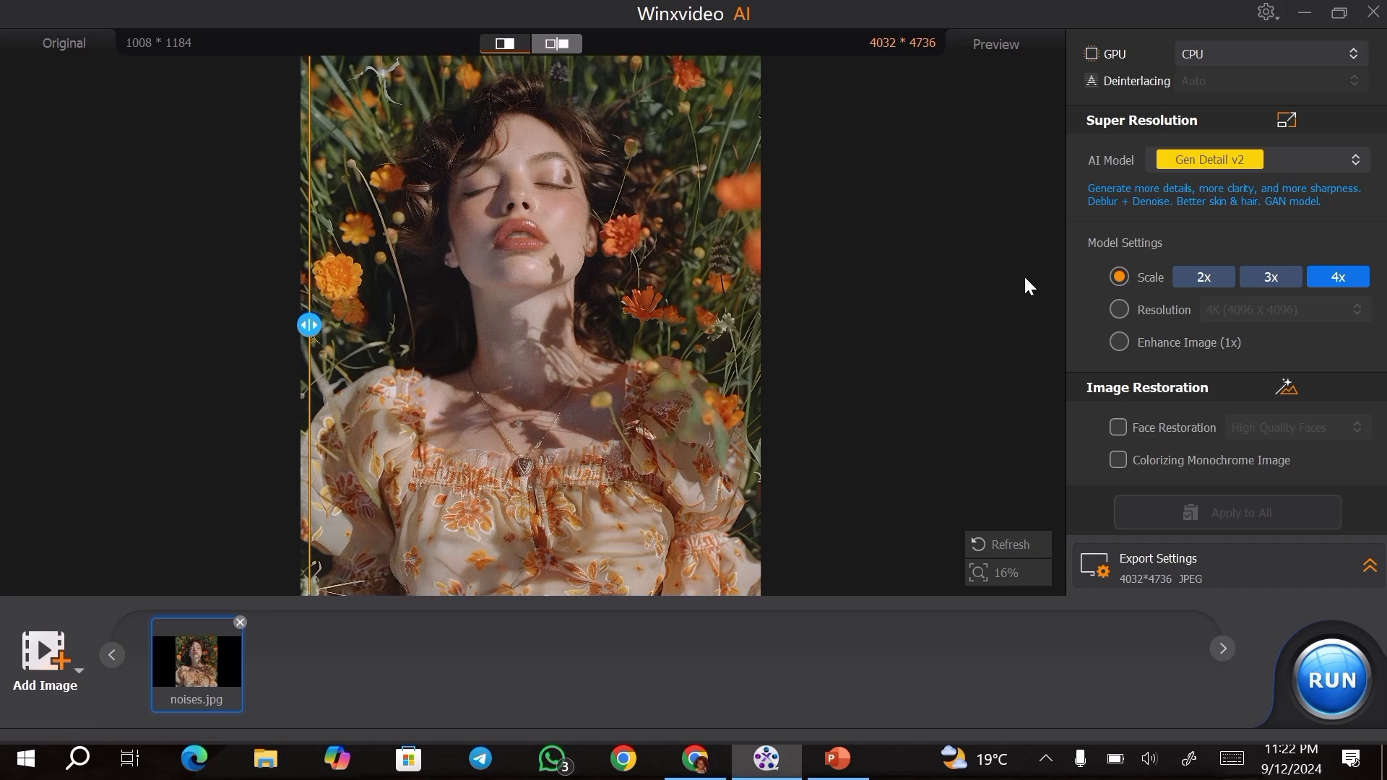
- Set the export format to JPEG with 100% image quality
left_click(1167, 568)
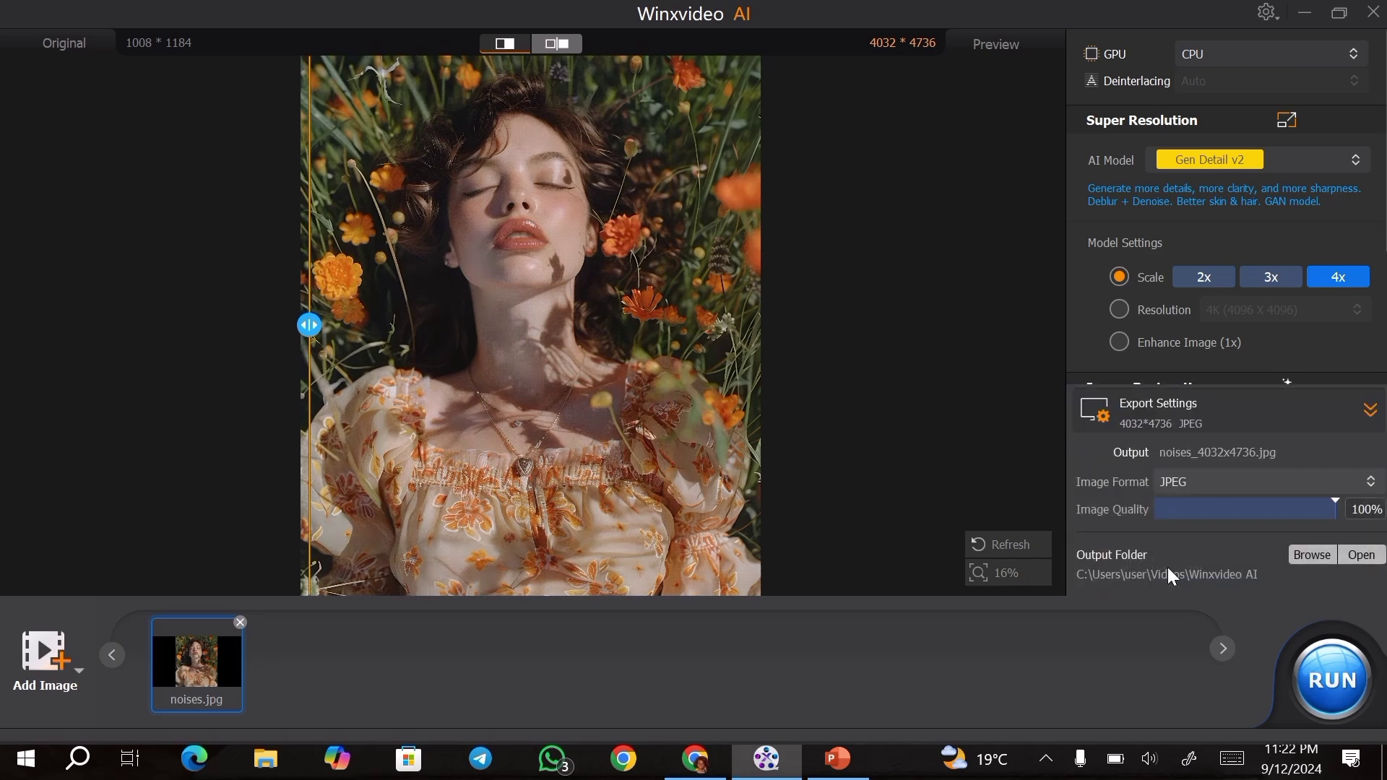
left_click(1210, 483)
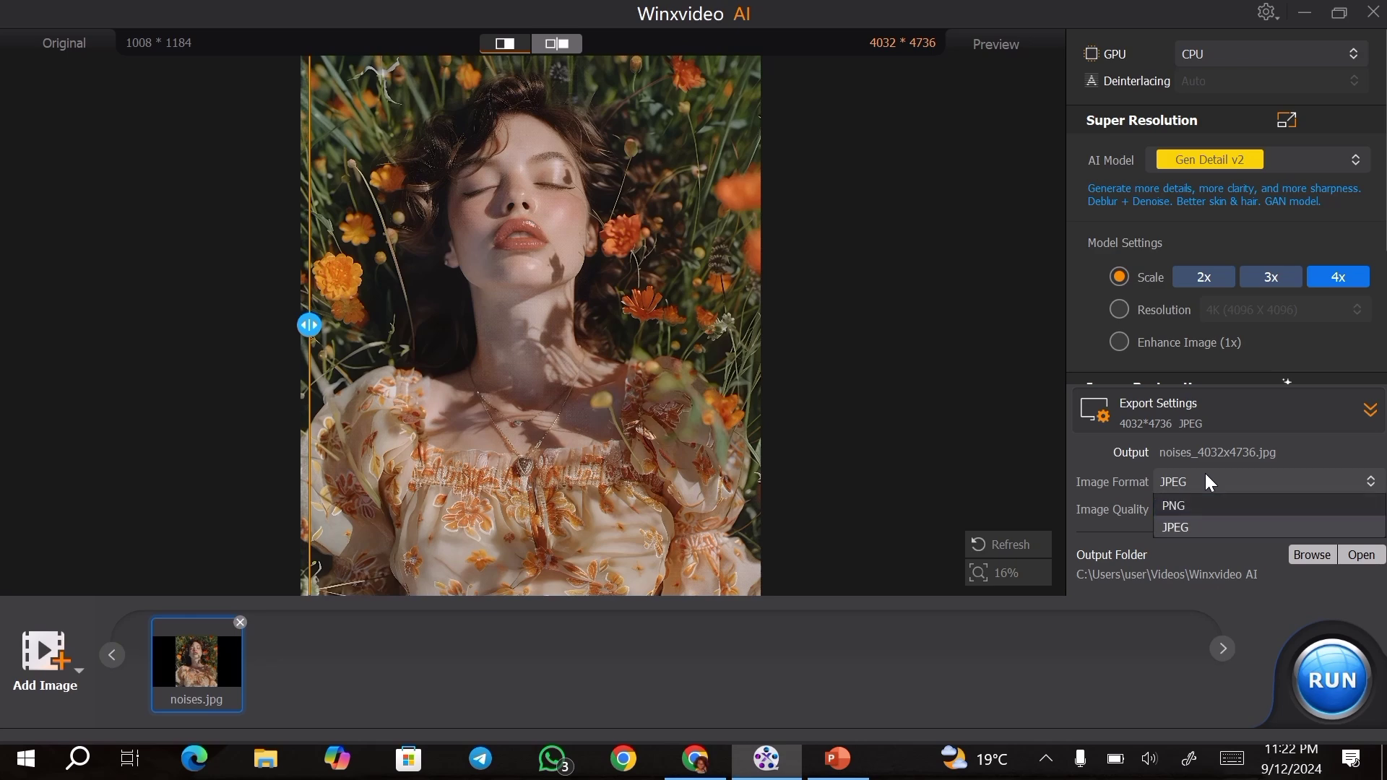
left_click(1175, 530)
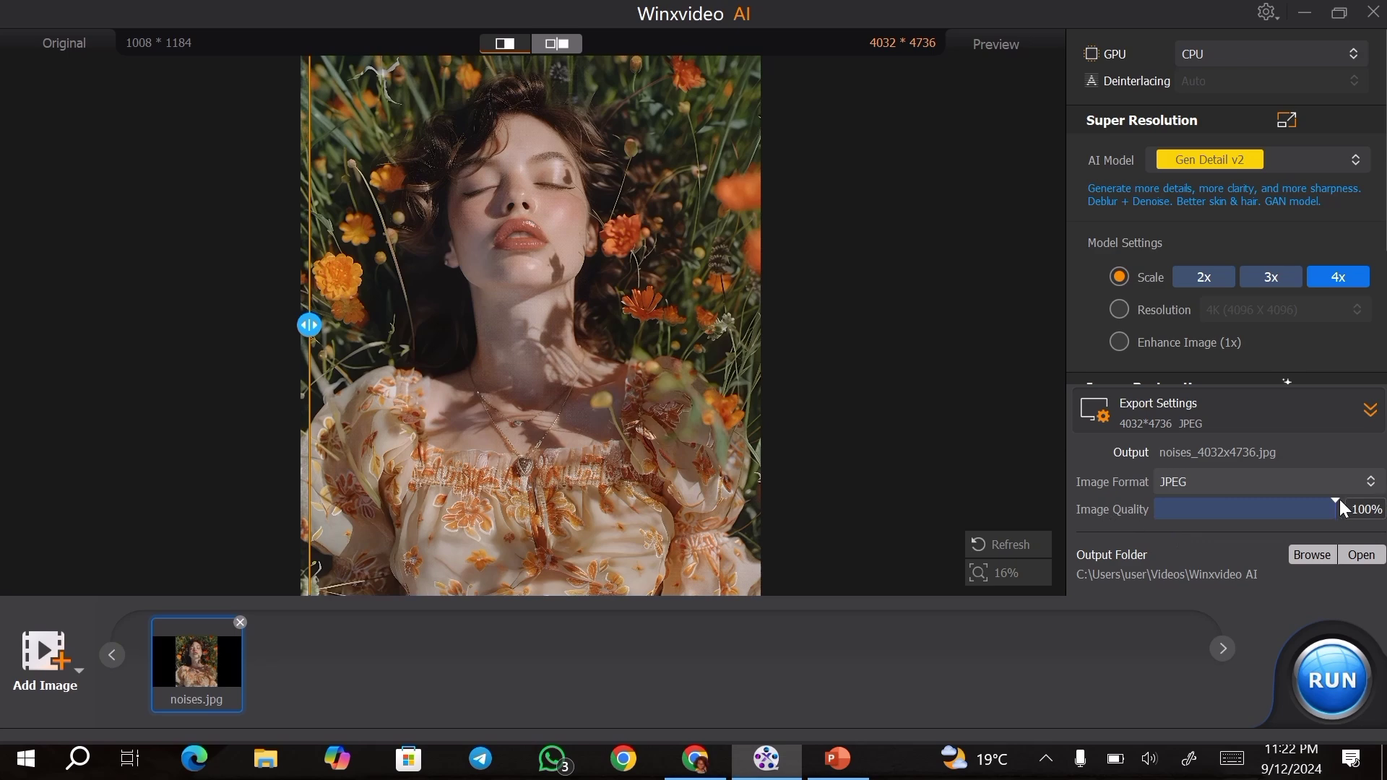
left_click_drag(1293, 506, 1335, 505)
- Export the upscaled photo, then load tiger.jpg from the test-images folder
left_click(1329, 684)
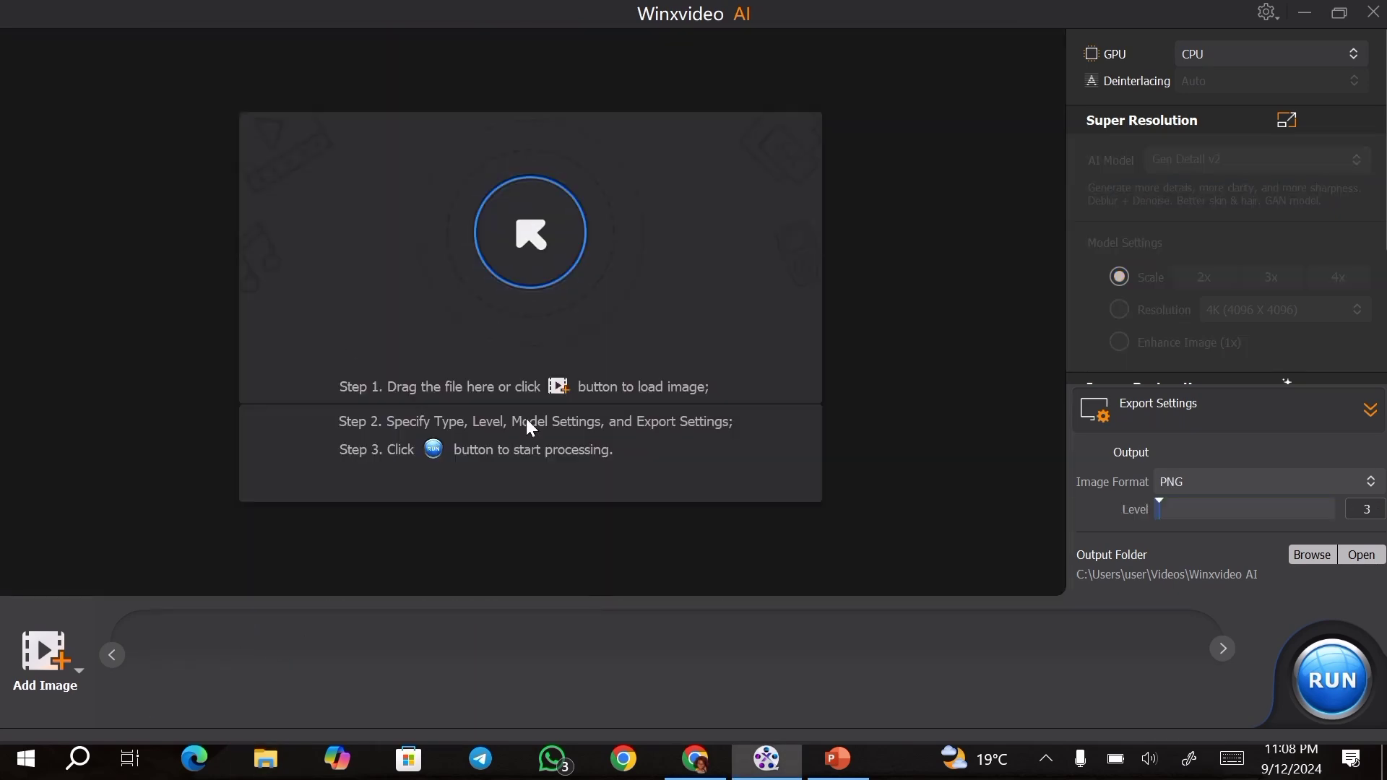
left_click(518, 256)
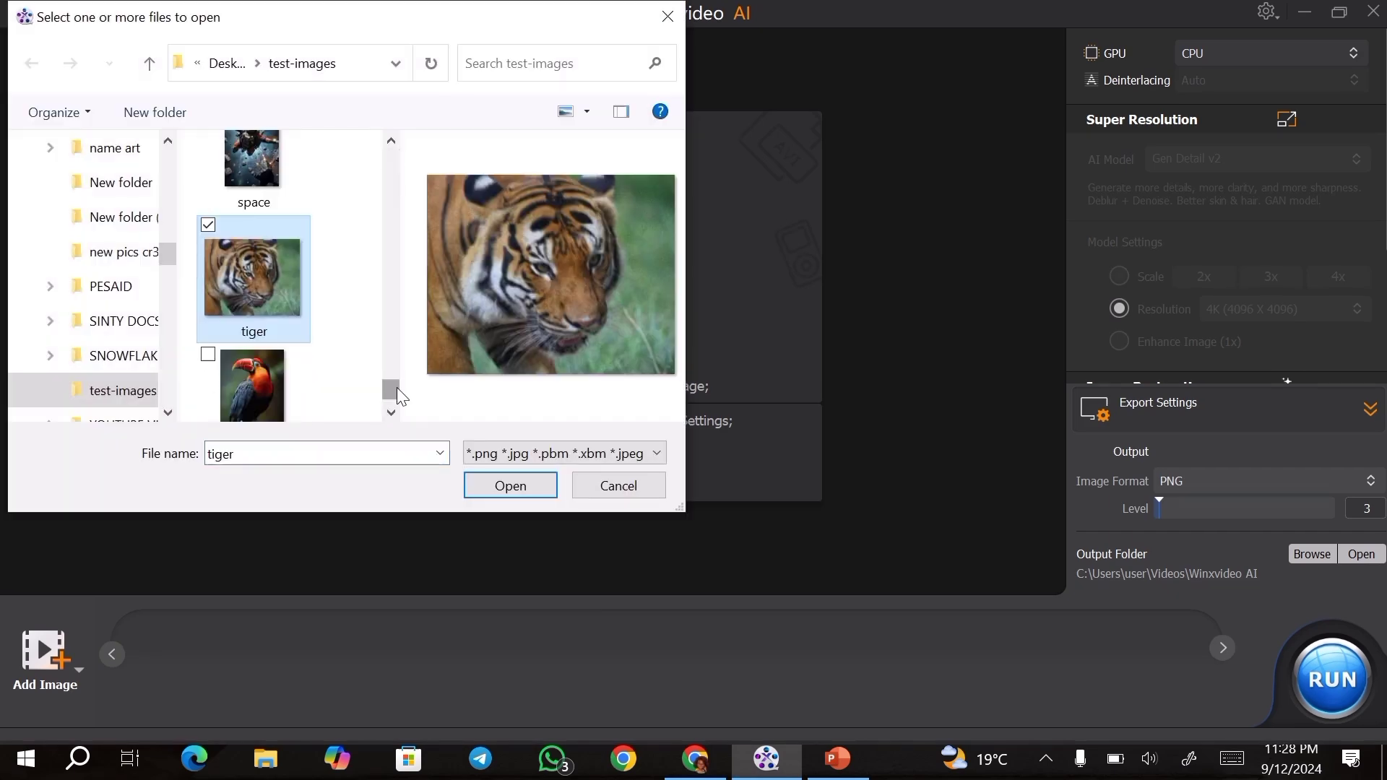
left_click(504, 490)
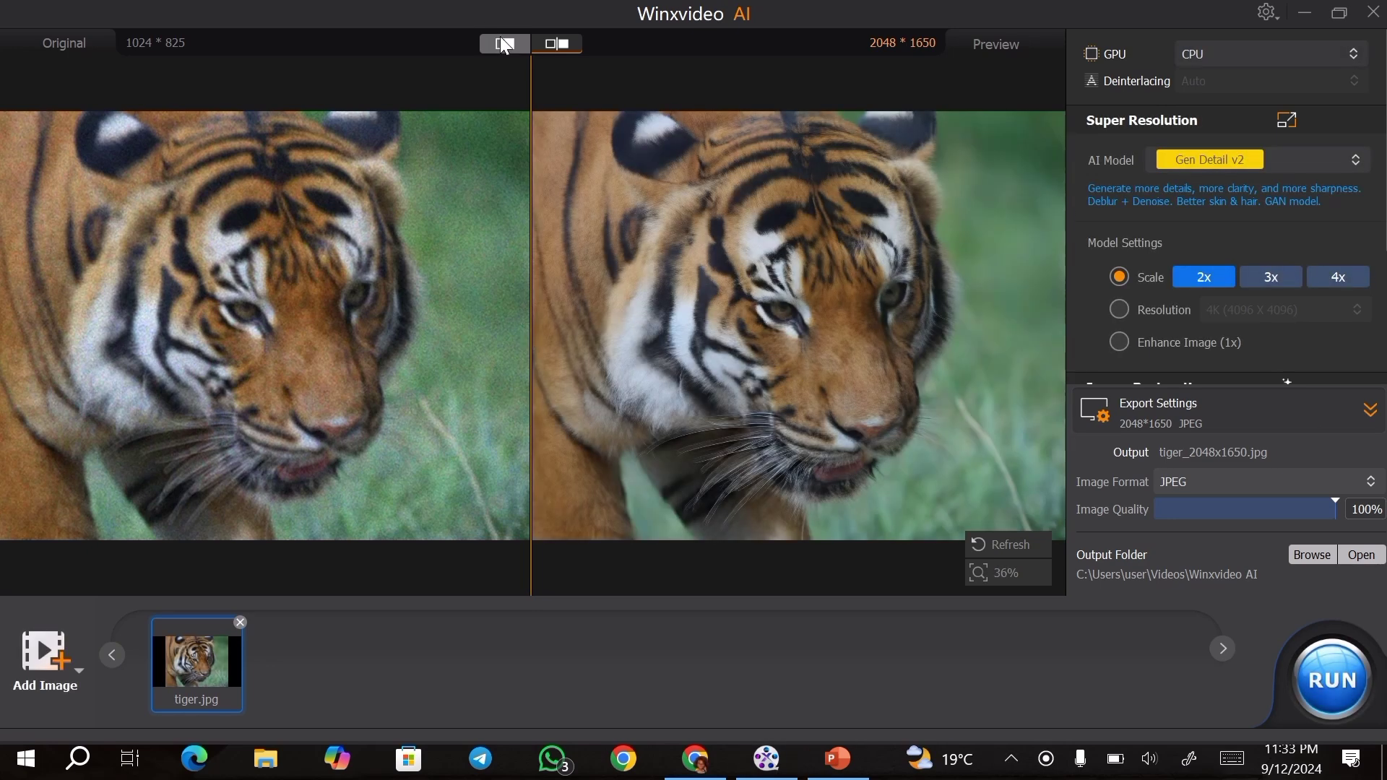
- Show the tiger in split before/after view, zoom back to 45%, and drag the divider across
left_click(501, 41)
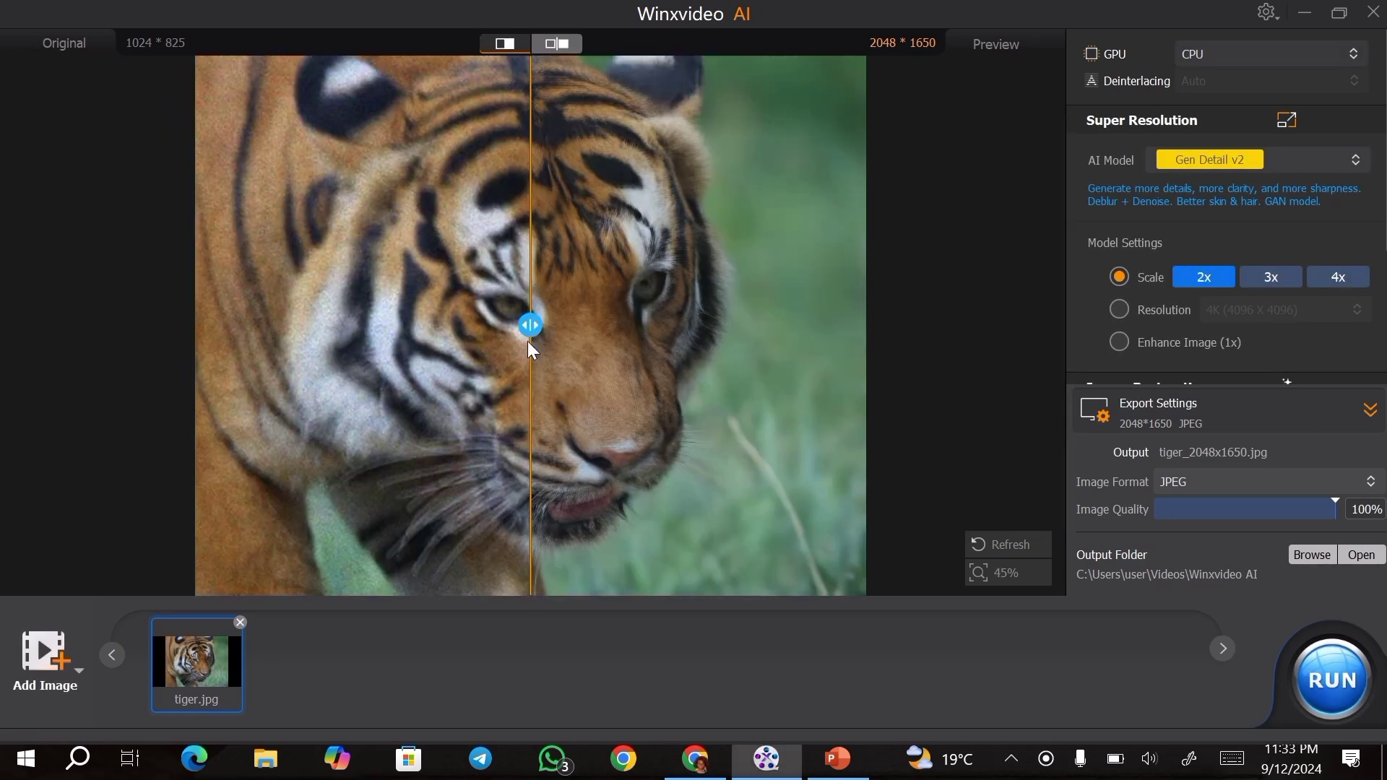
scroll(532, 326, "up", 3)
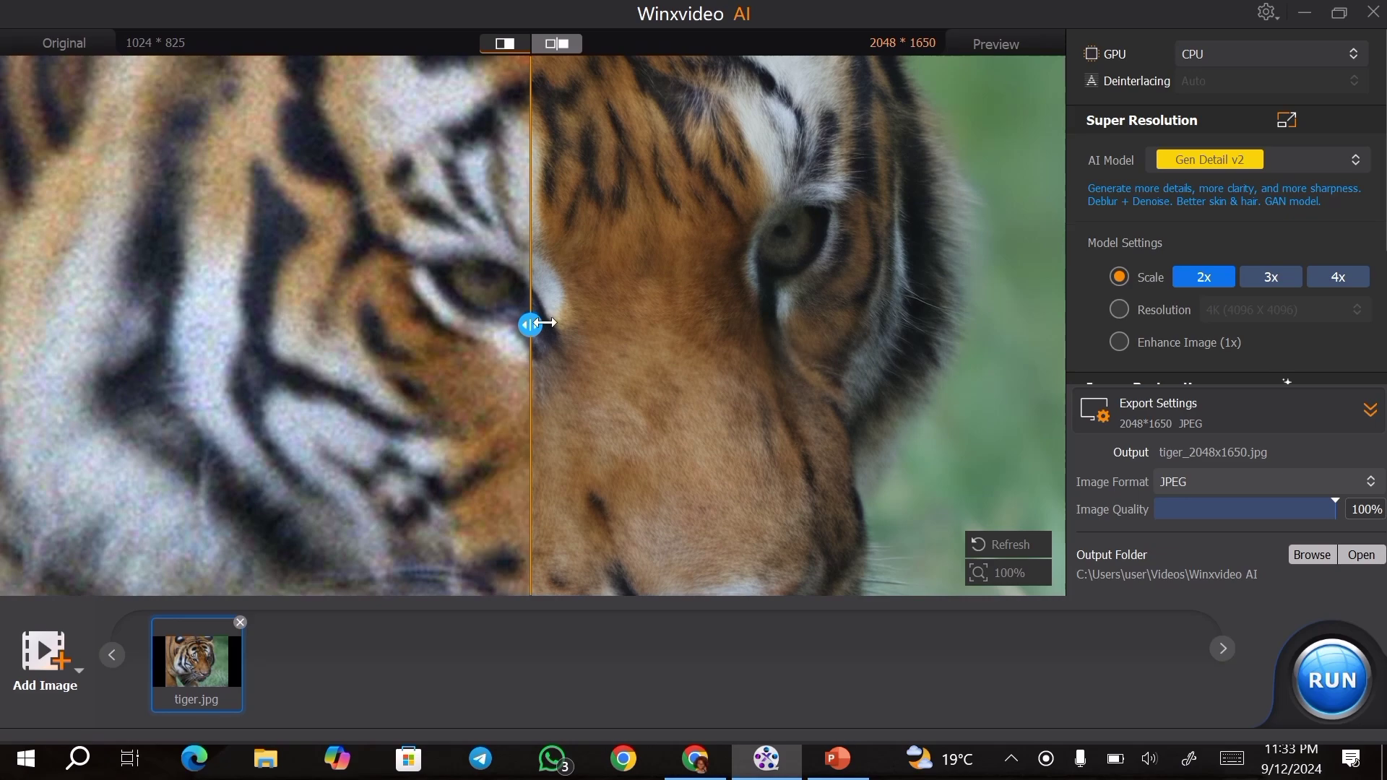
left_click(975, 575)
left_click_drag(936, 630, 891, 619)
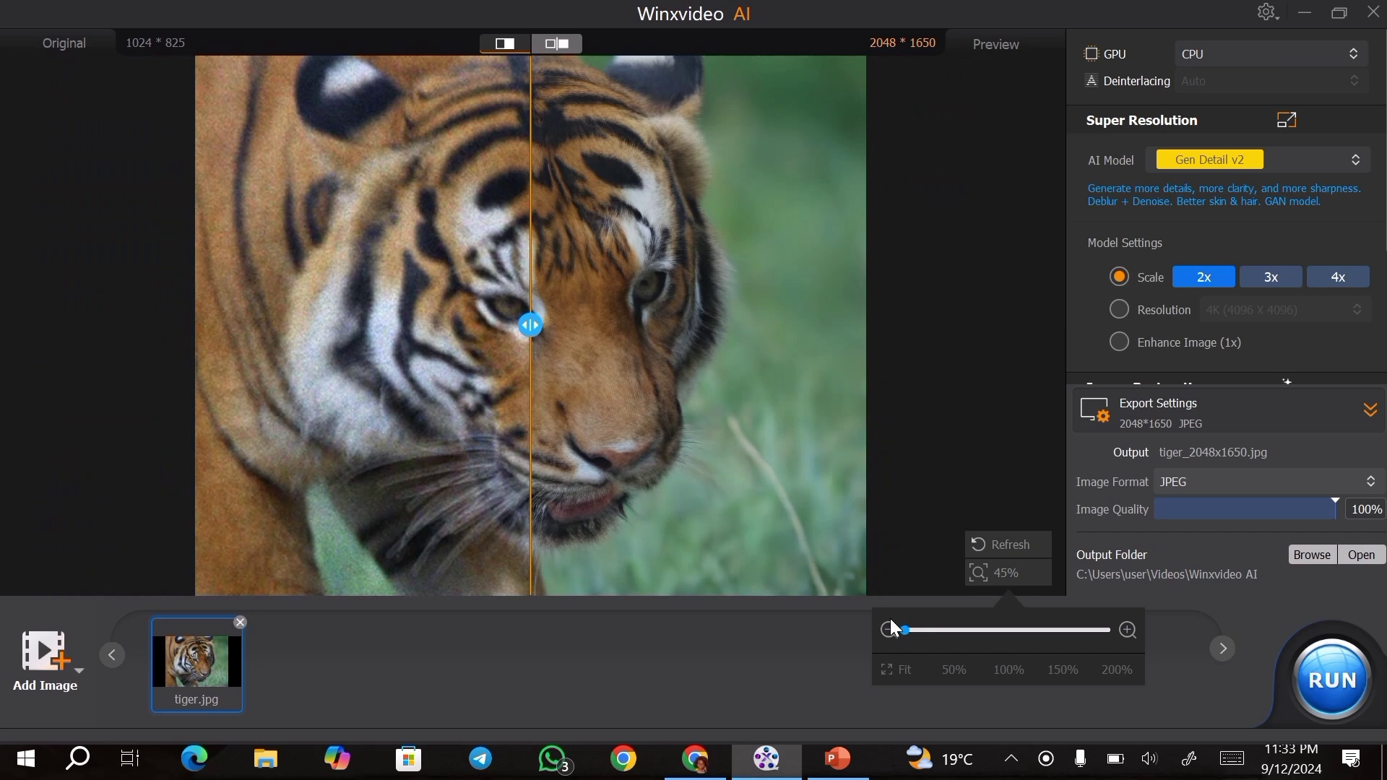
left_click(560, 335)
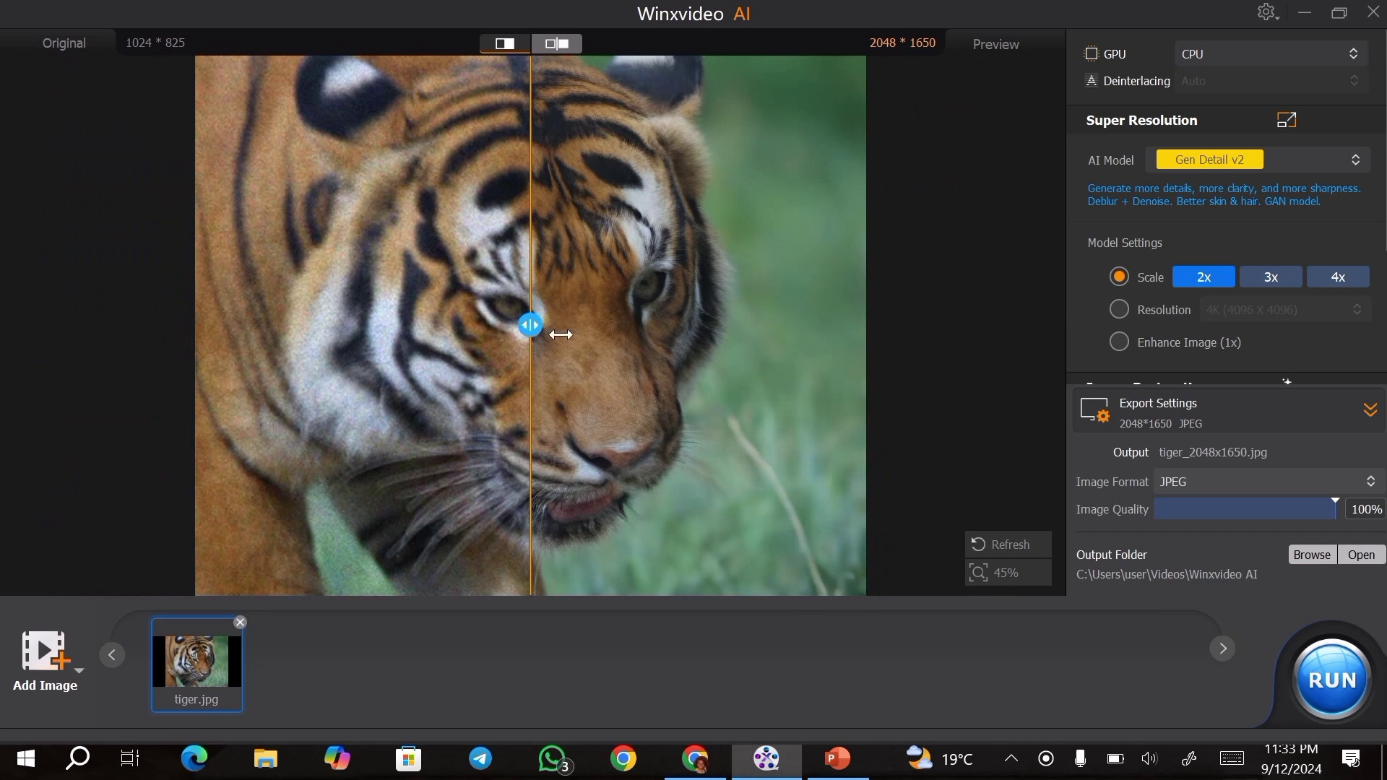
left_click_drag(560, 334, 921, 359)
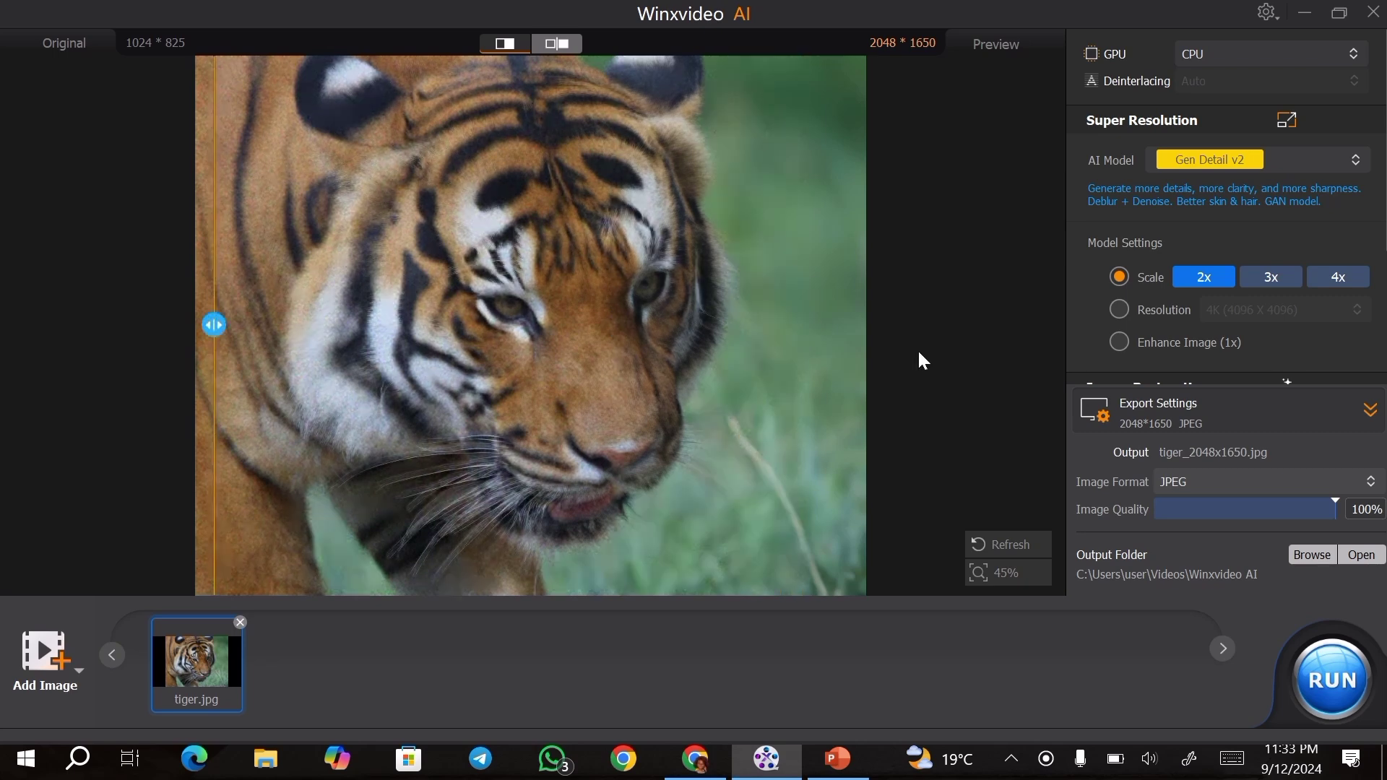
- Set the target resolution to 8K, generate the preview, and compare detail with the divider
left_click(1121, 306)
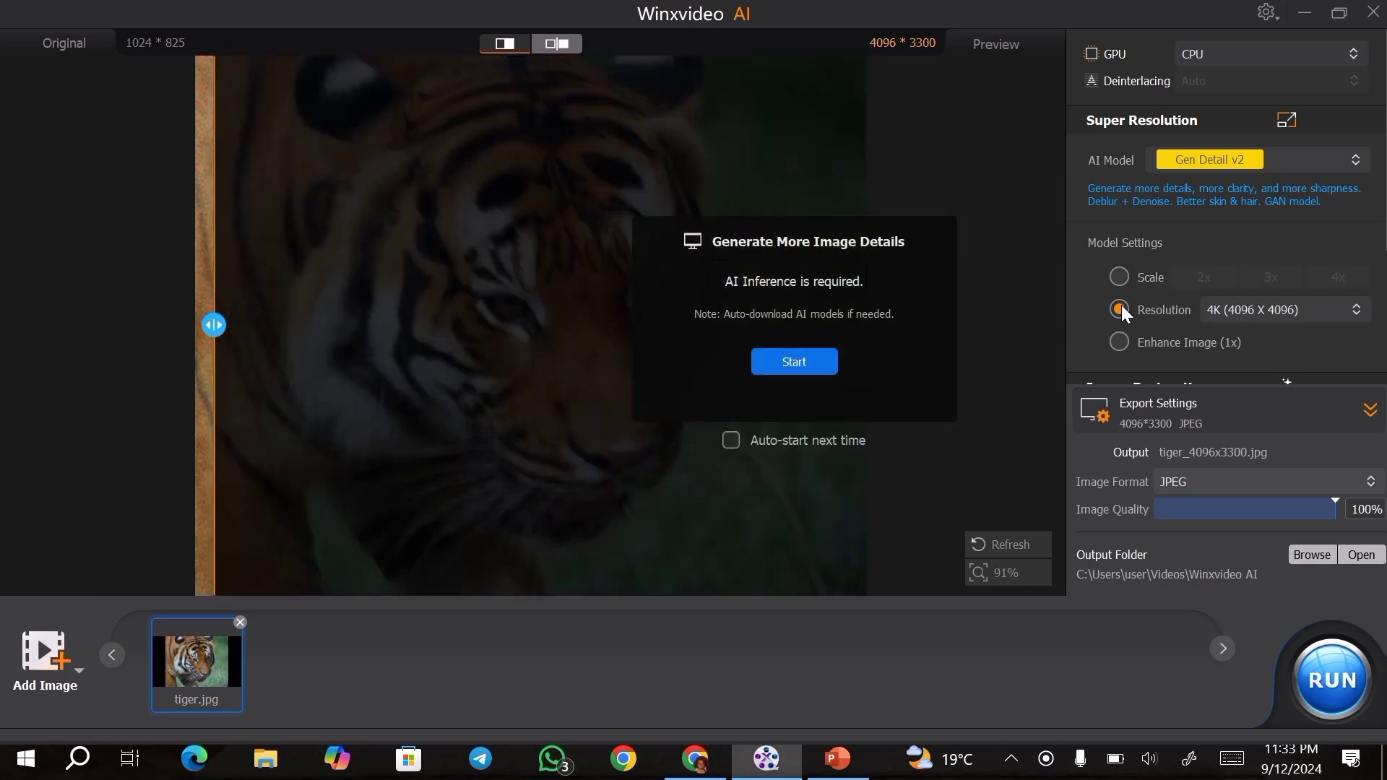
left_click(1300, 309)
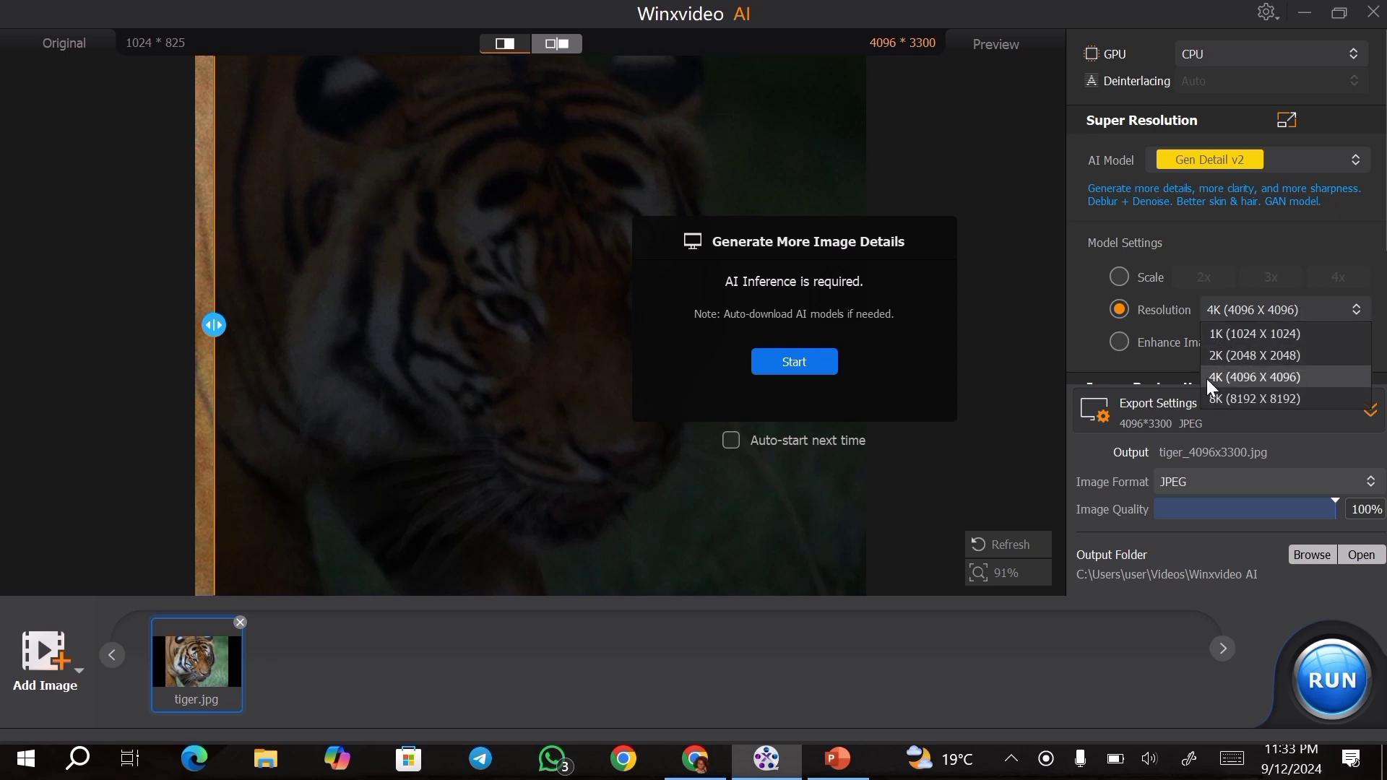
left_click(1232, 398)
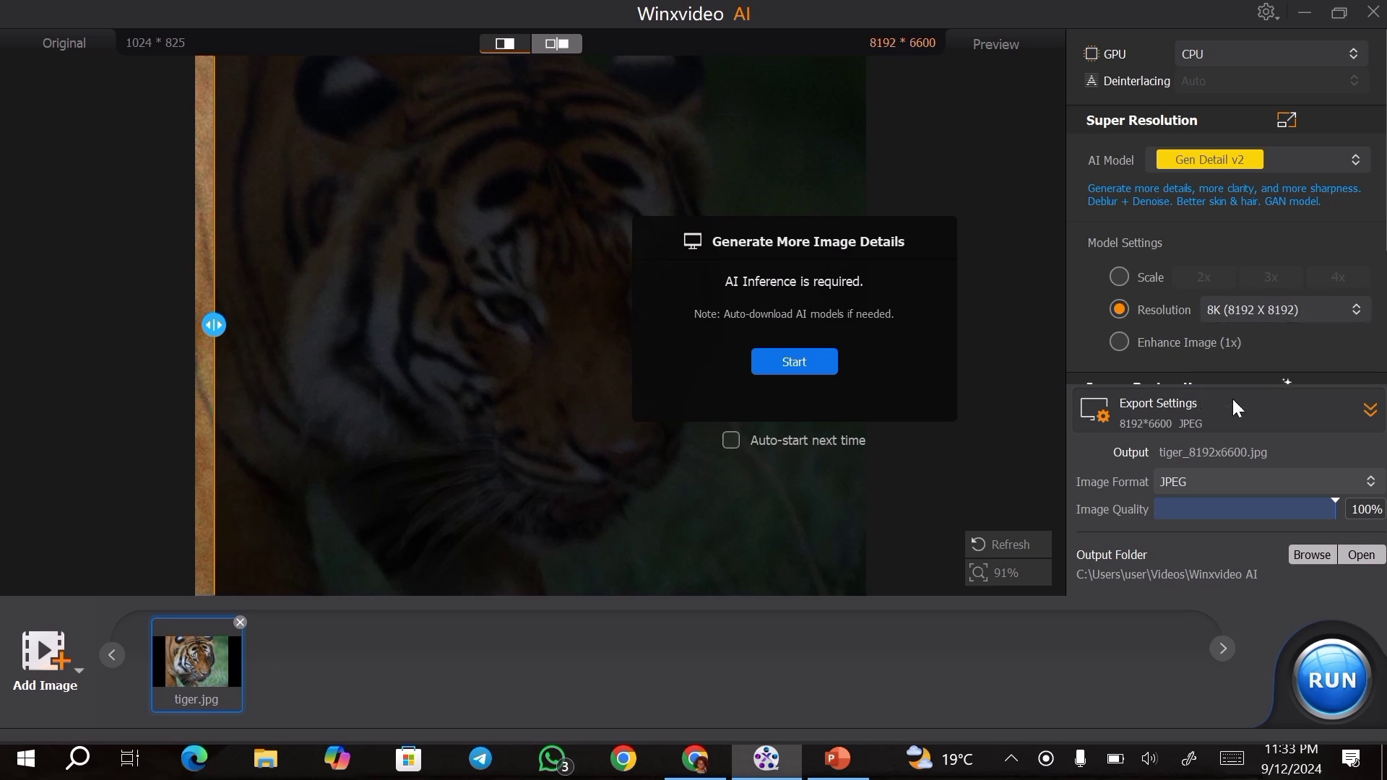
left_click(814, 358)
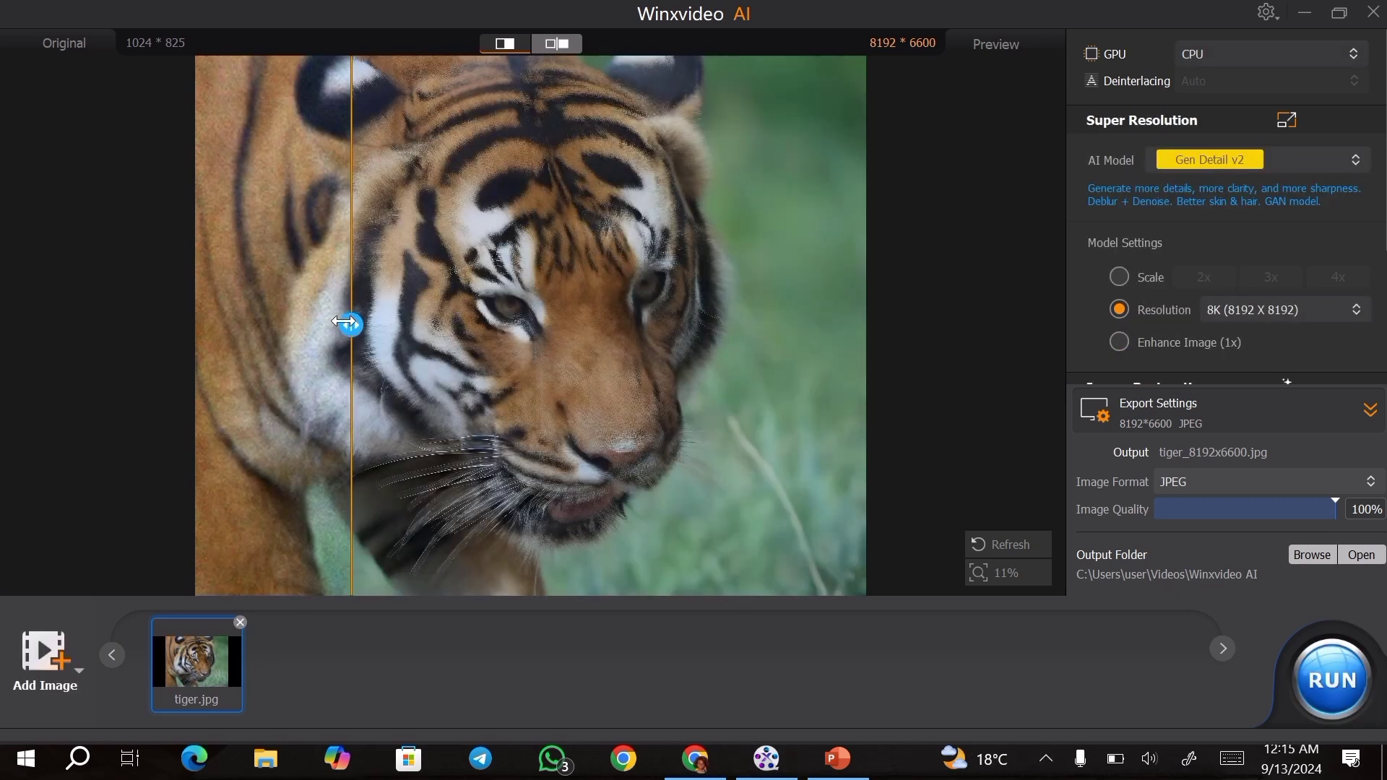
left_click_drag(351, 324, 303, 359)
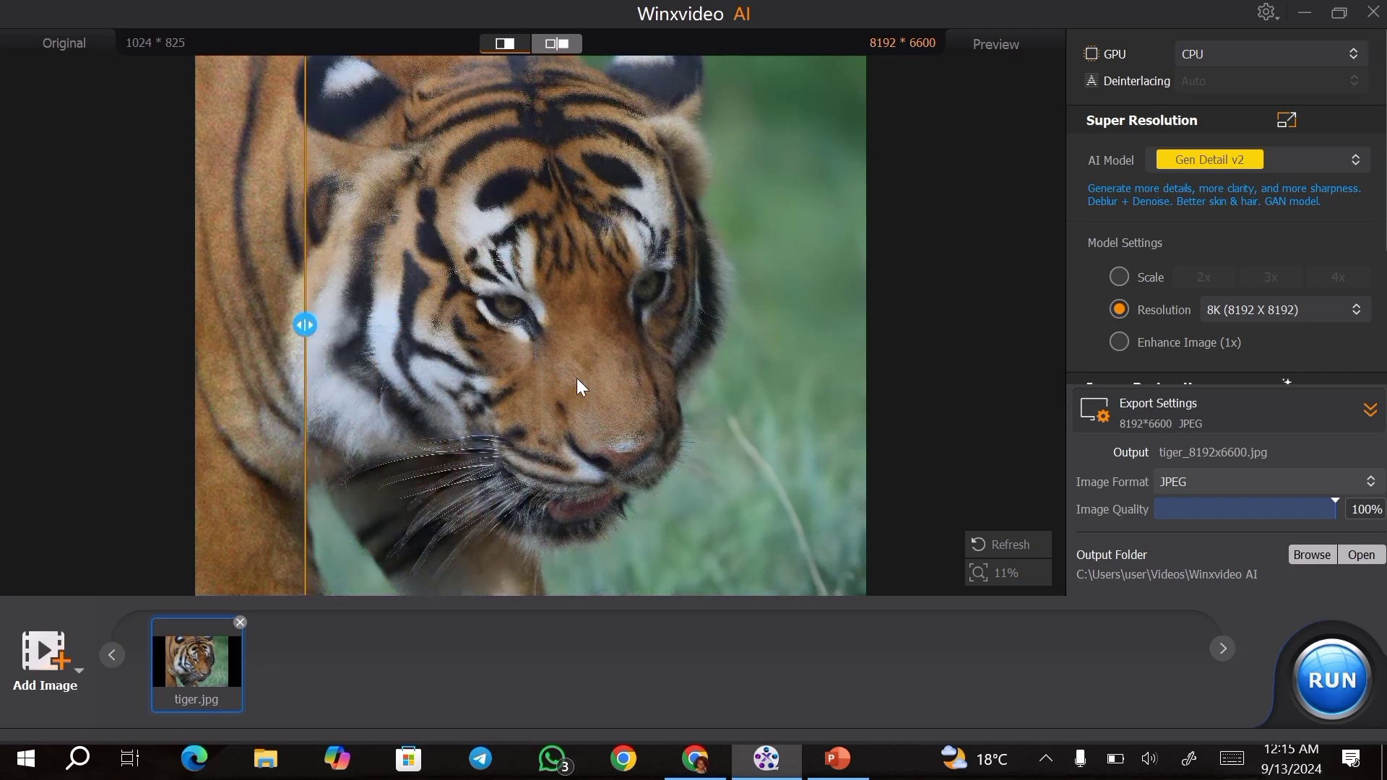
left_click_drag(305, 325, 323, 370)
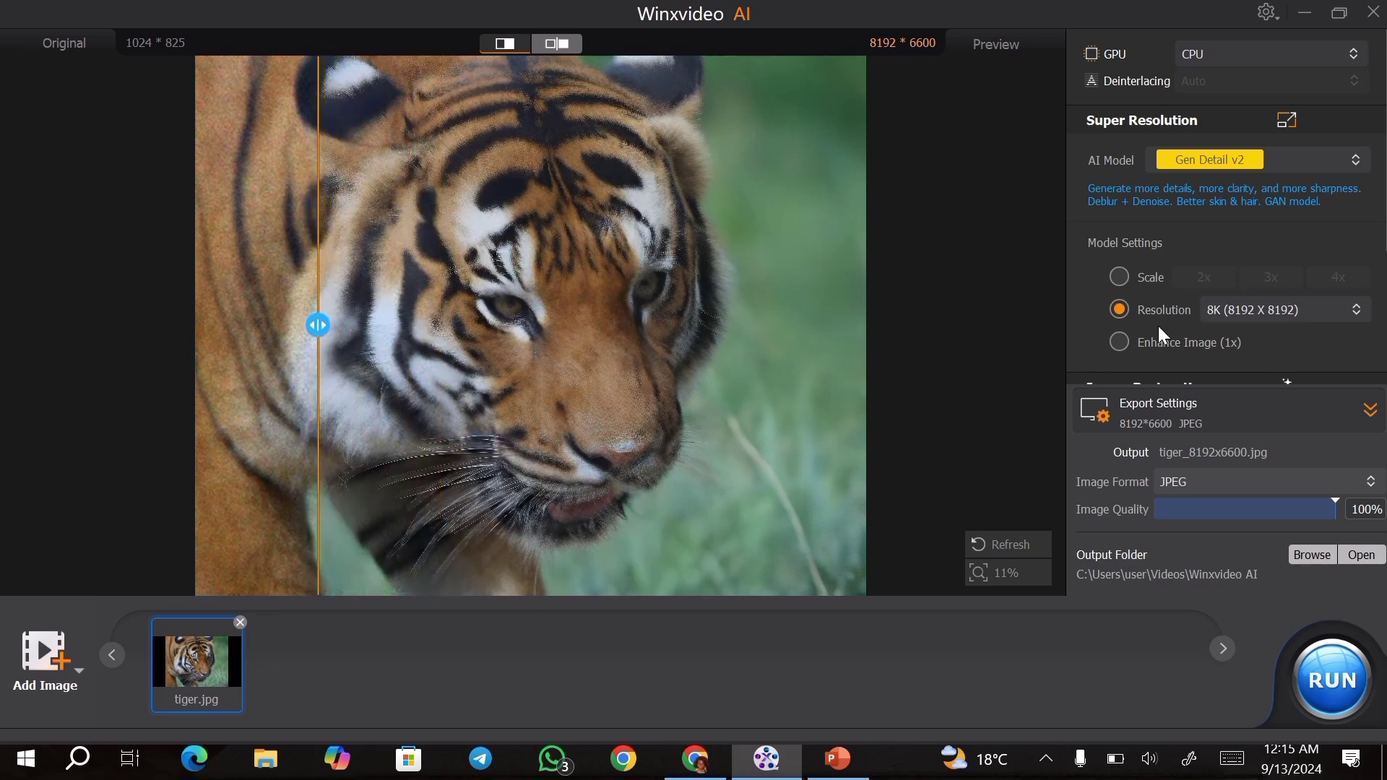
- Lower the target to 4K (4096 X 4096), regenerate the preview, and export tiger_4096x3300
left_click(1309, 316)
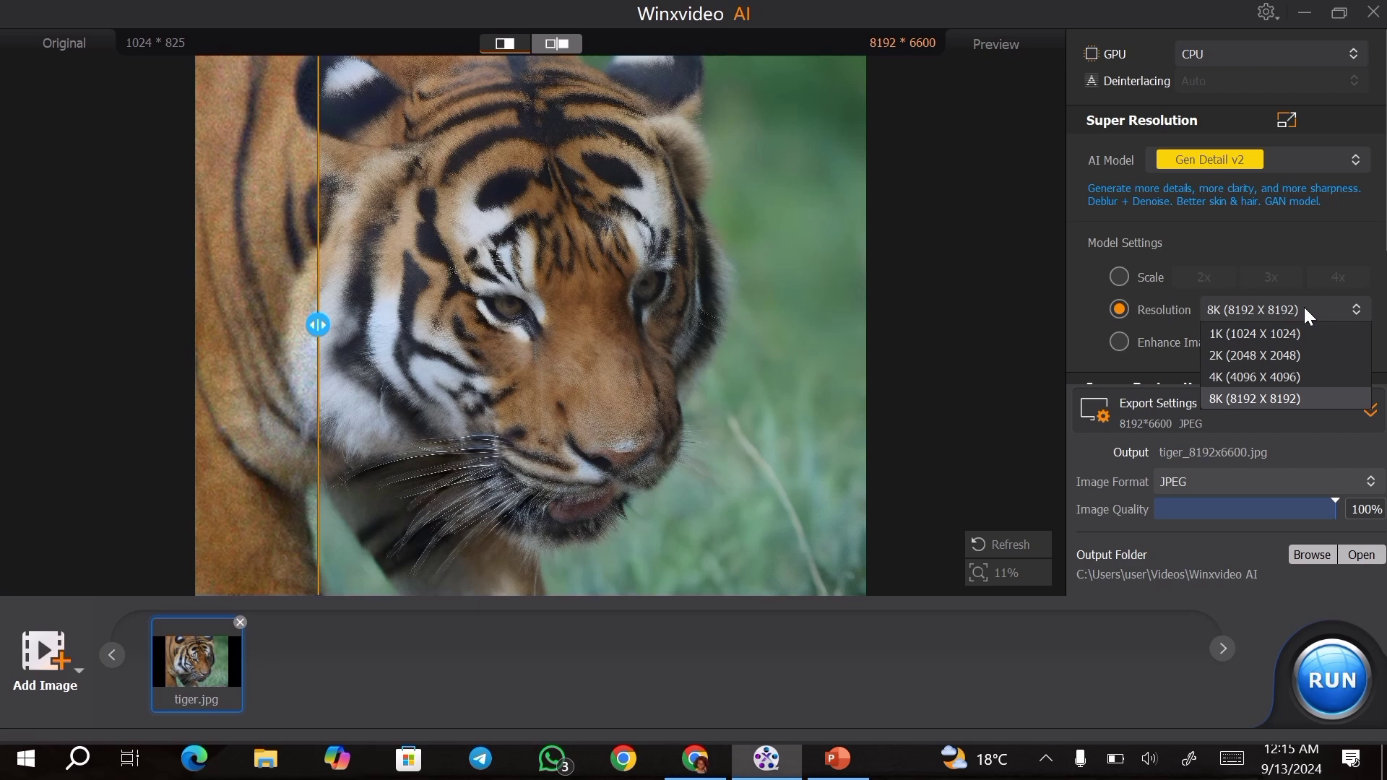
left_click(1222, 376)
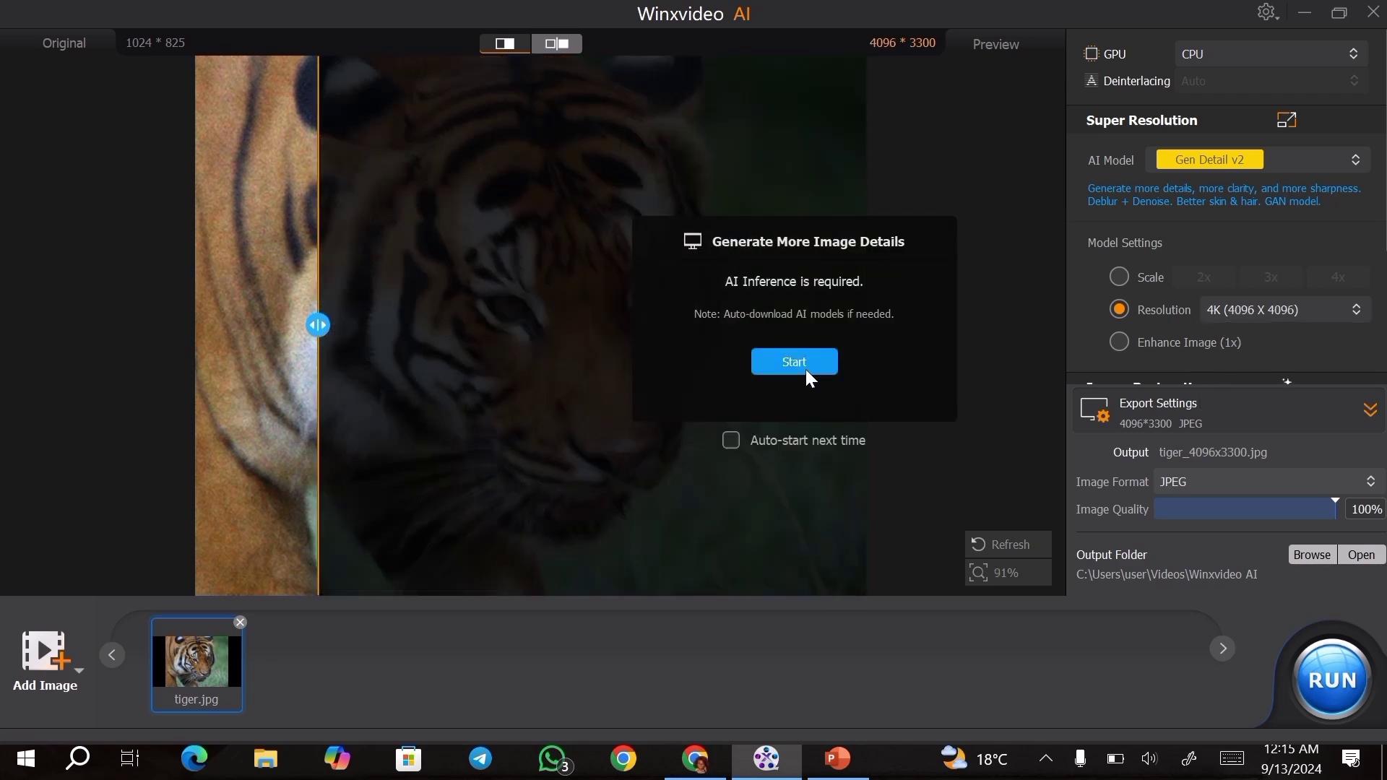
left_click(780, 363)
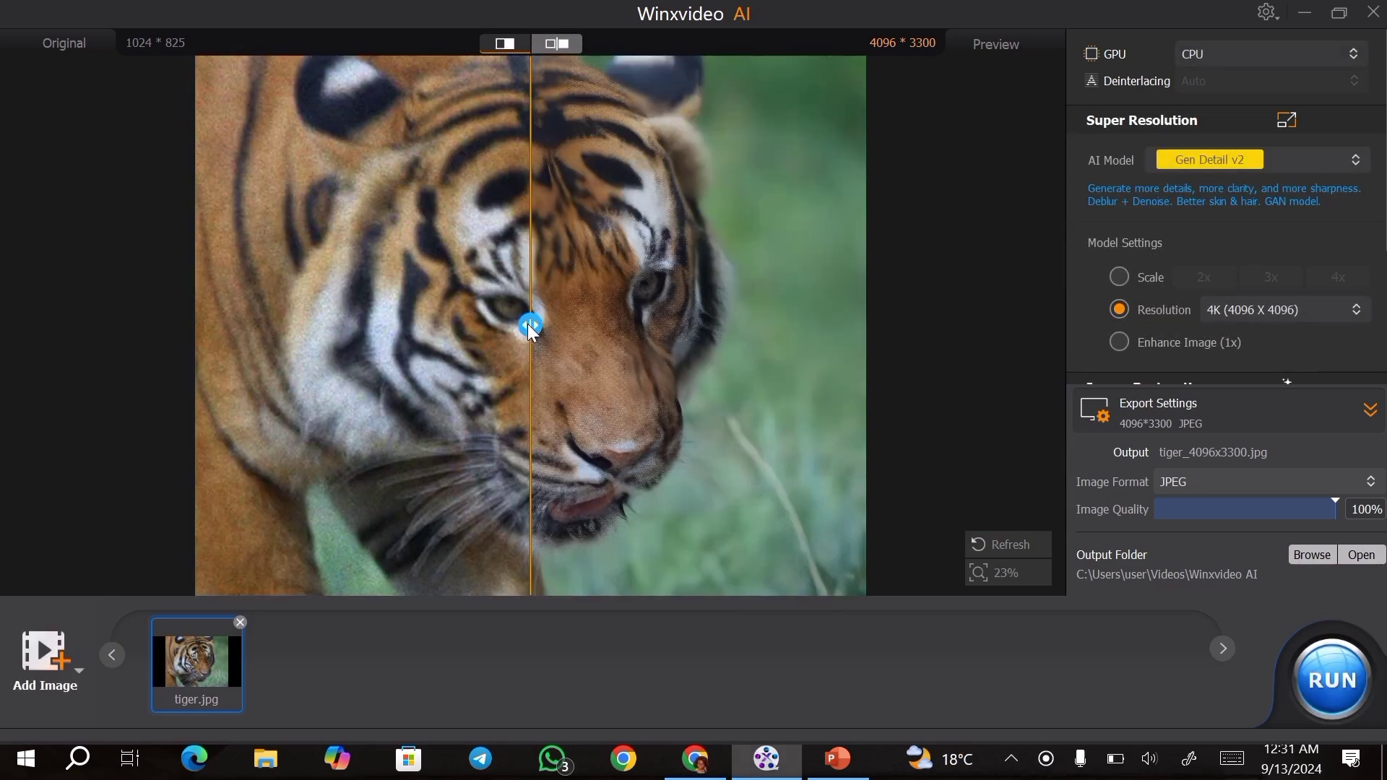
left_click_drag(532, 323, 345, 339)
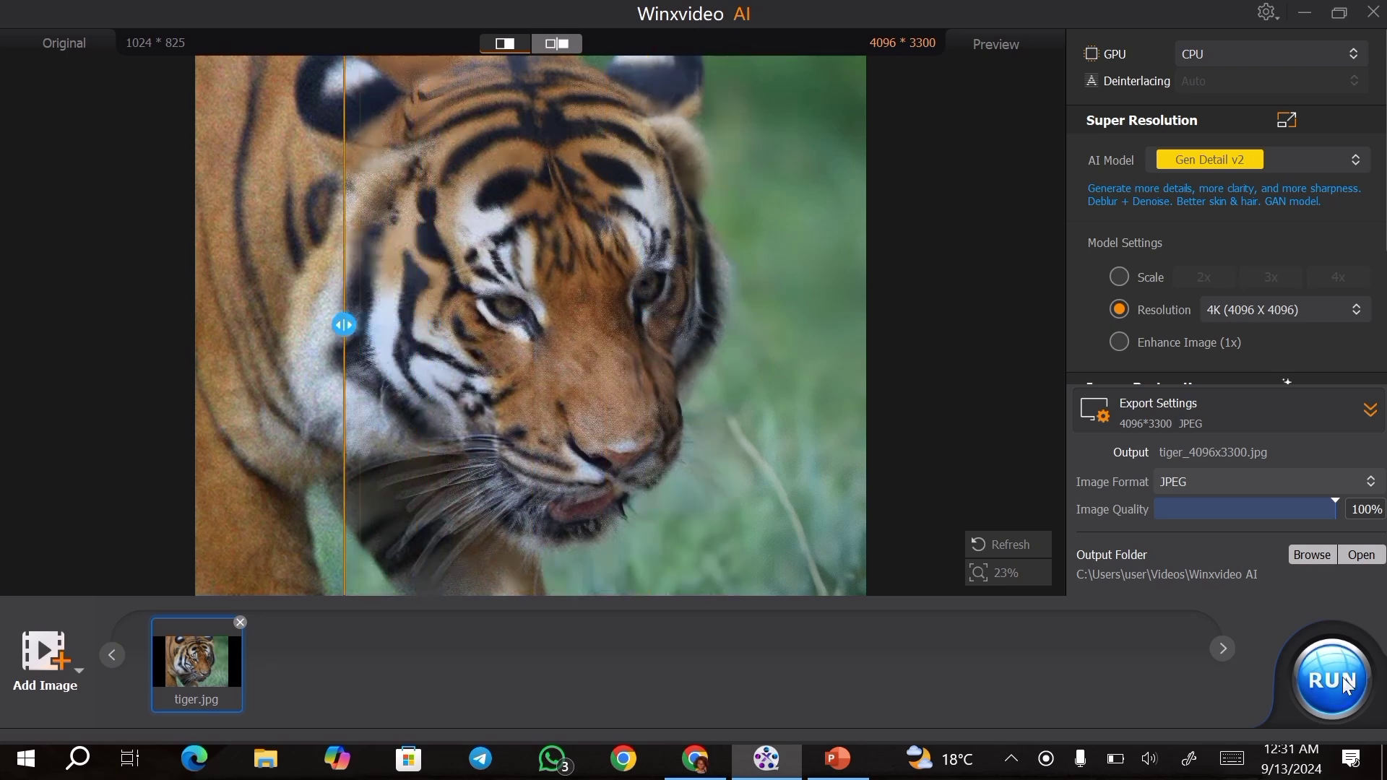
left_click(1342, 679)
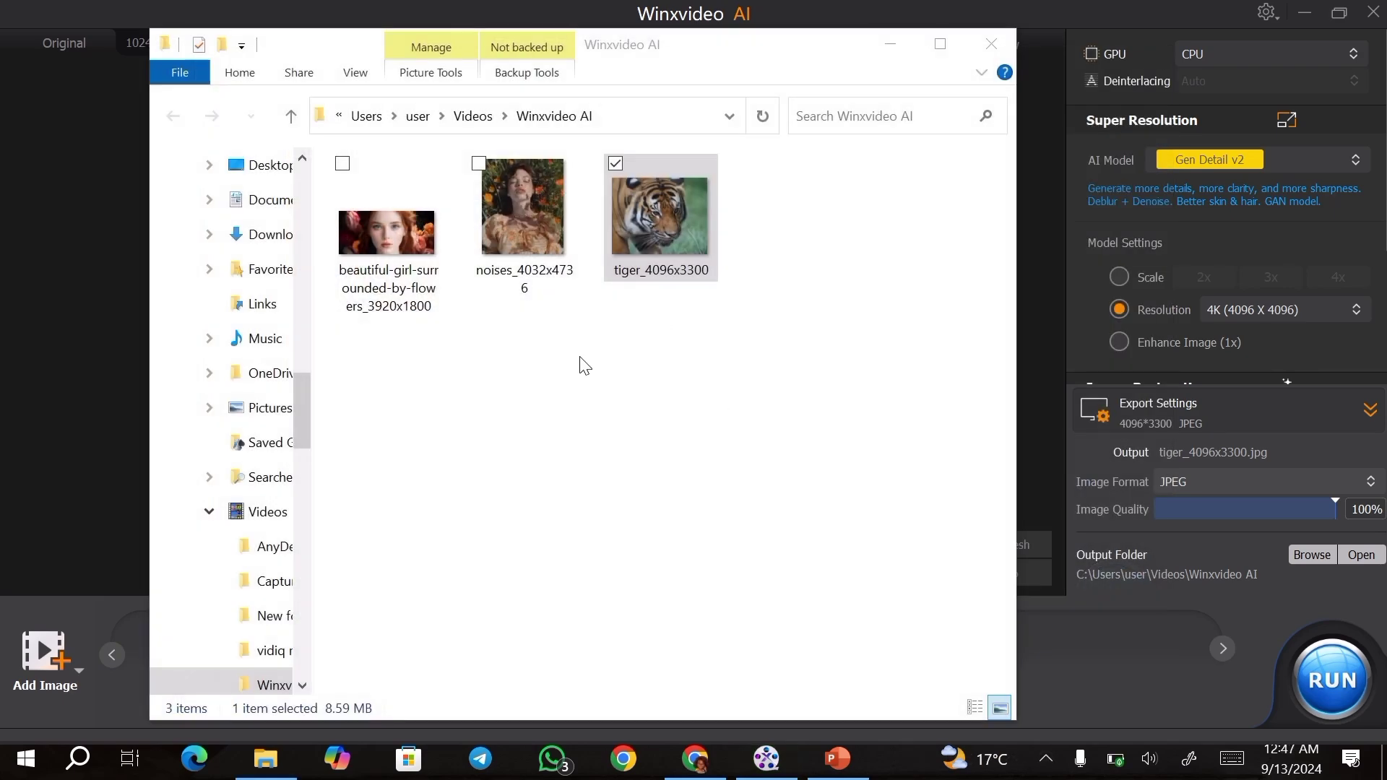
left_click(1030, 283)
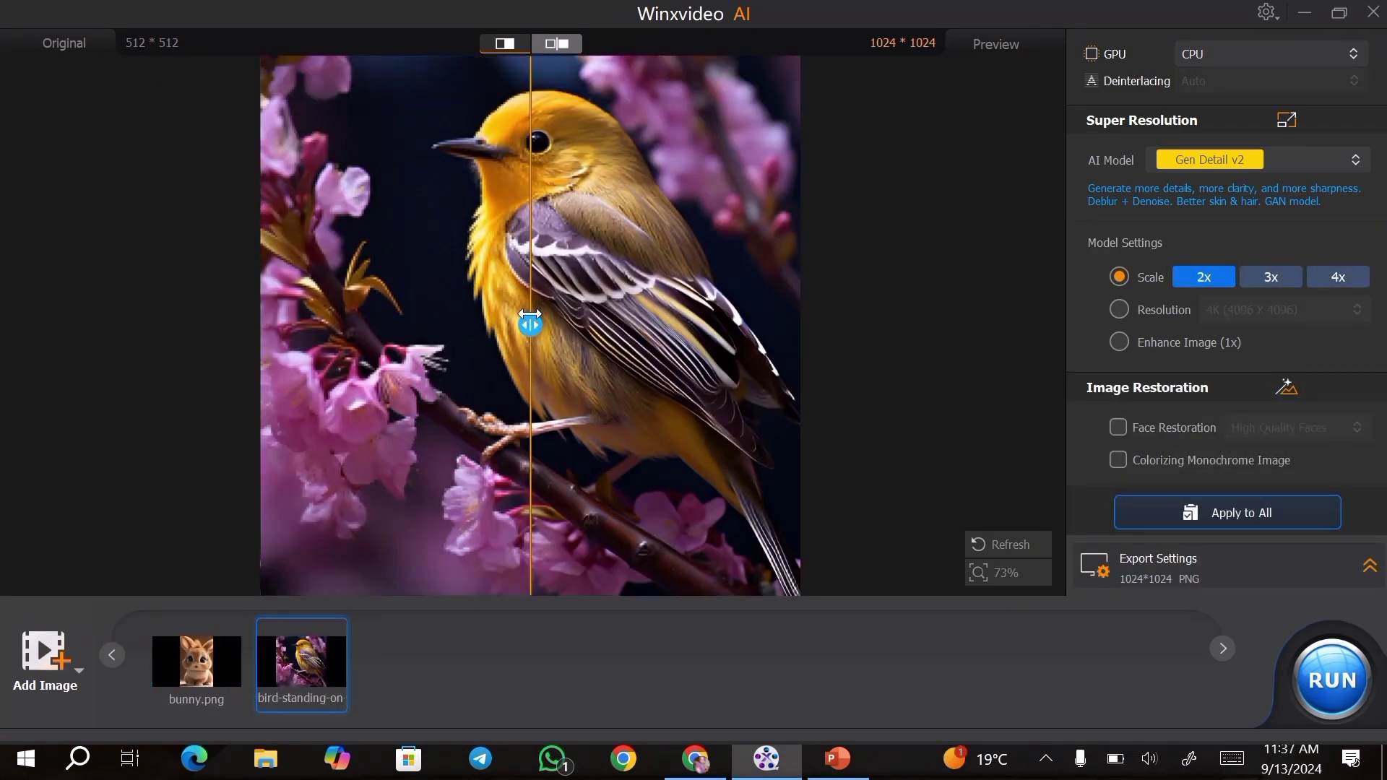
- Compare the original and enhanced halves of the bird and bunny previews with the divider
left_click_drag(530, 323, 719, 325)
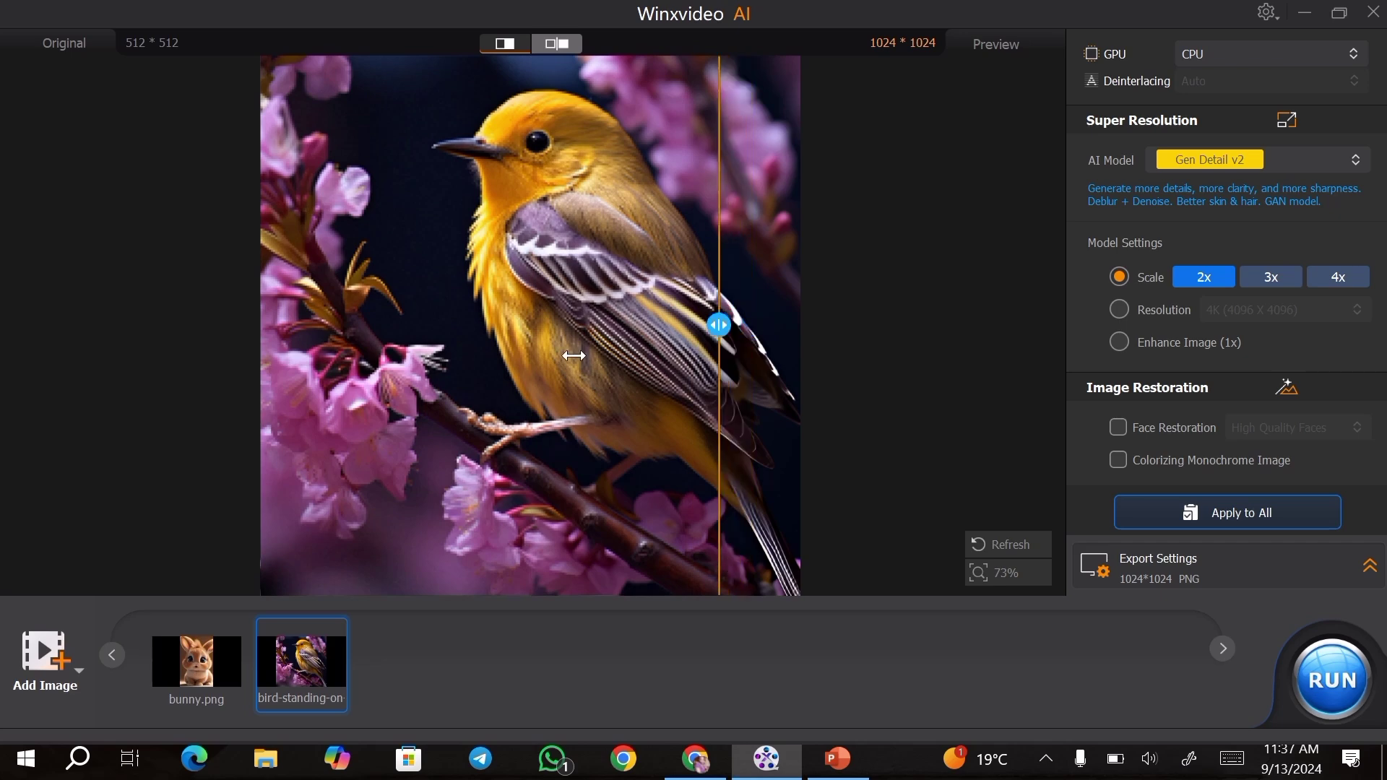
left_click_drag(575, 355, 380, 340)
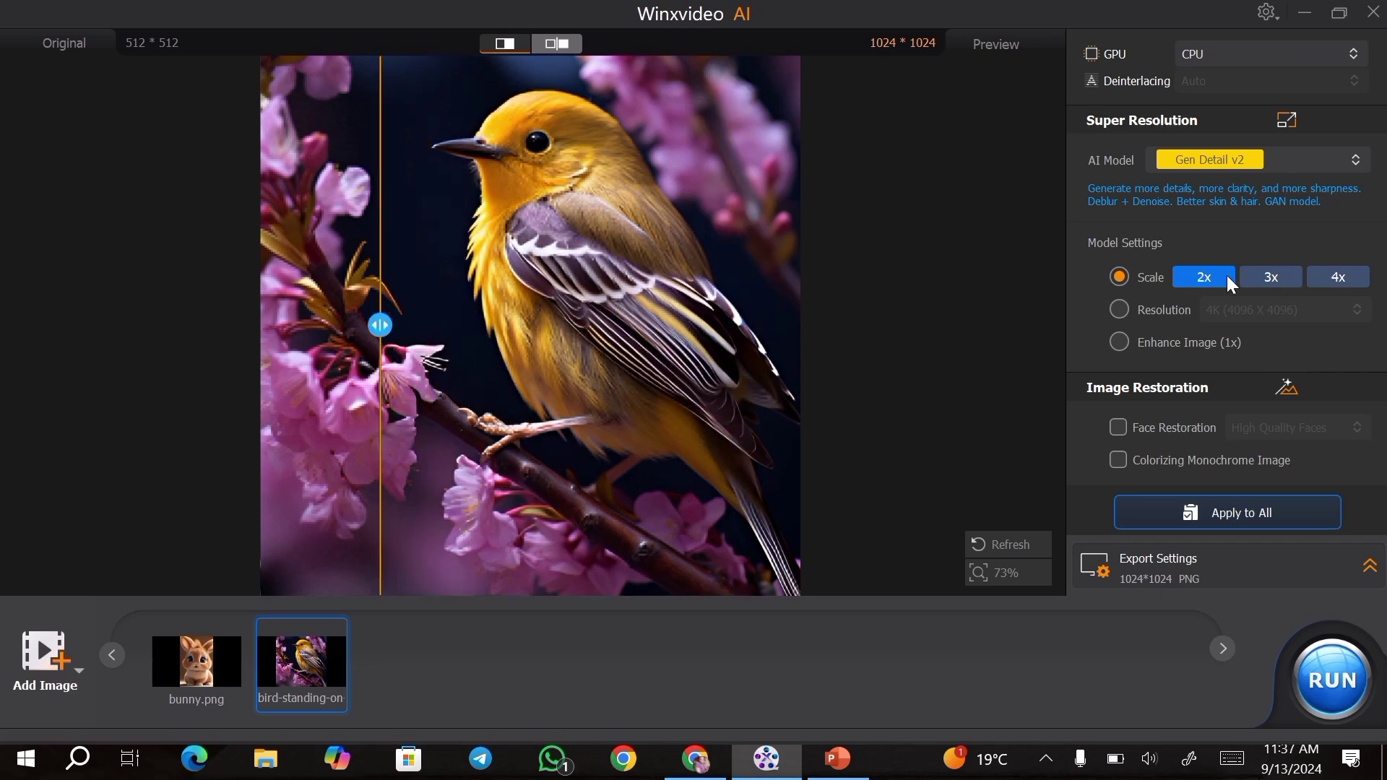
left_click(206, 672)
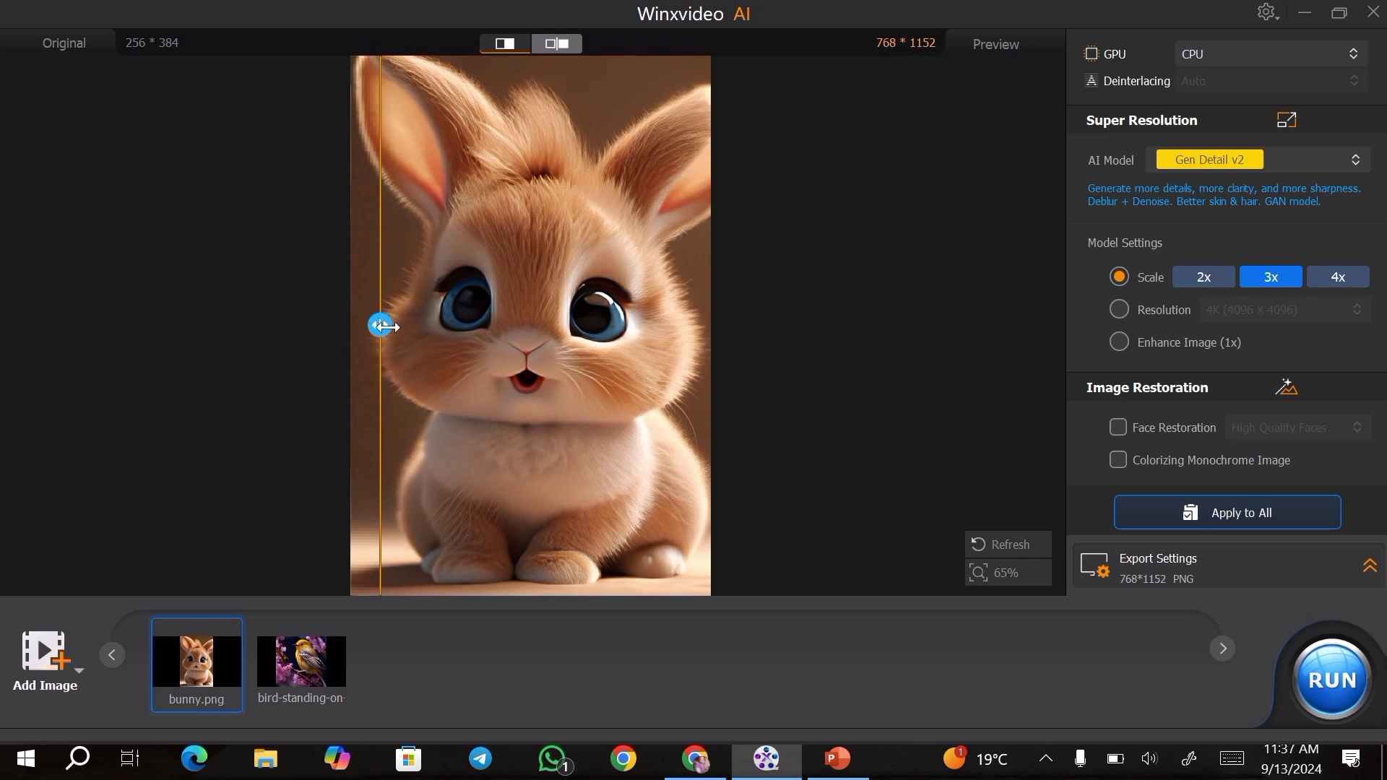
left_click_drag(477, 324, 375, 371)
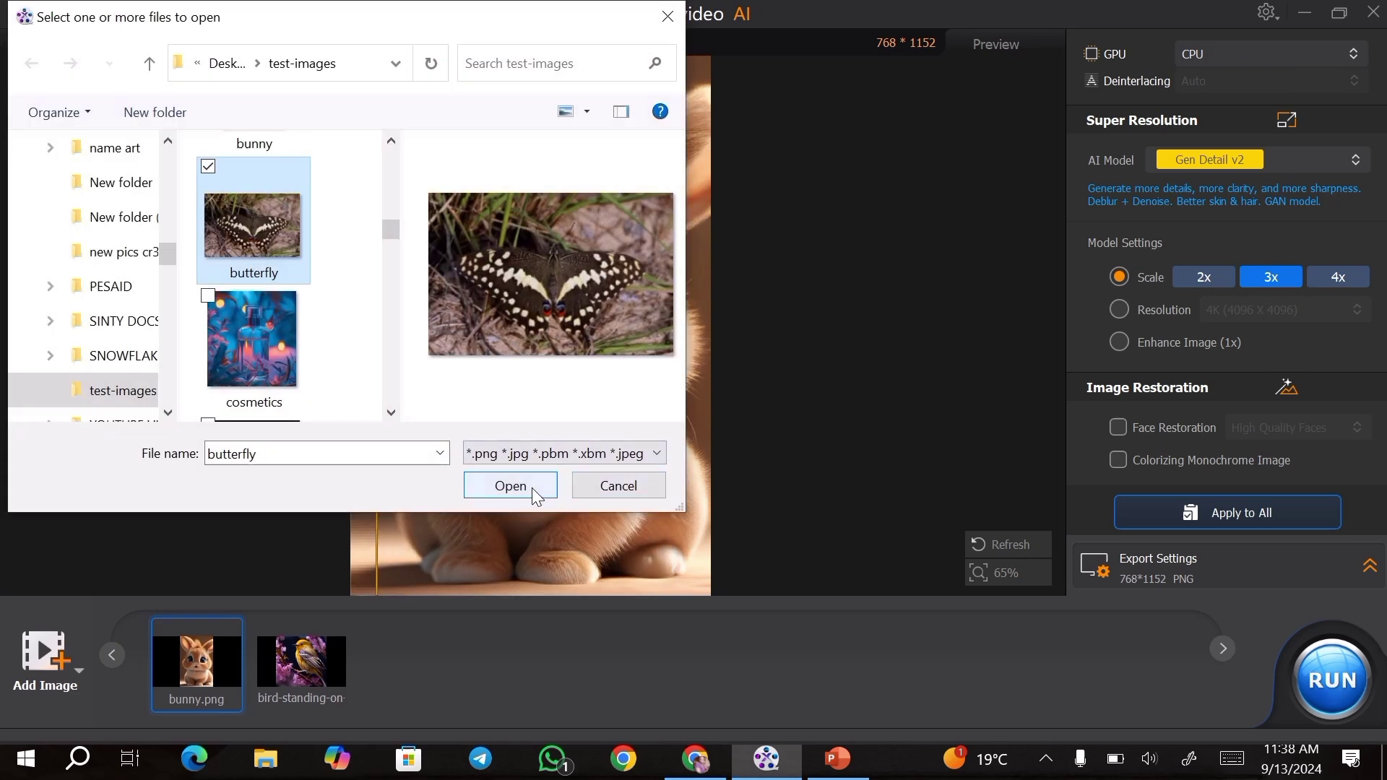
- Add butterfly.png and forest-in-bottle.png to the batch and export all four images
left_click(531, 487)
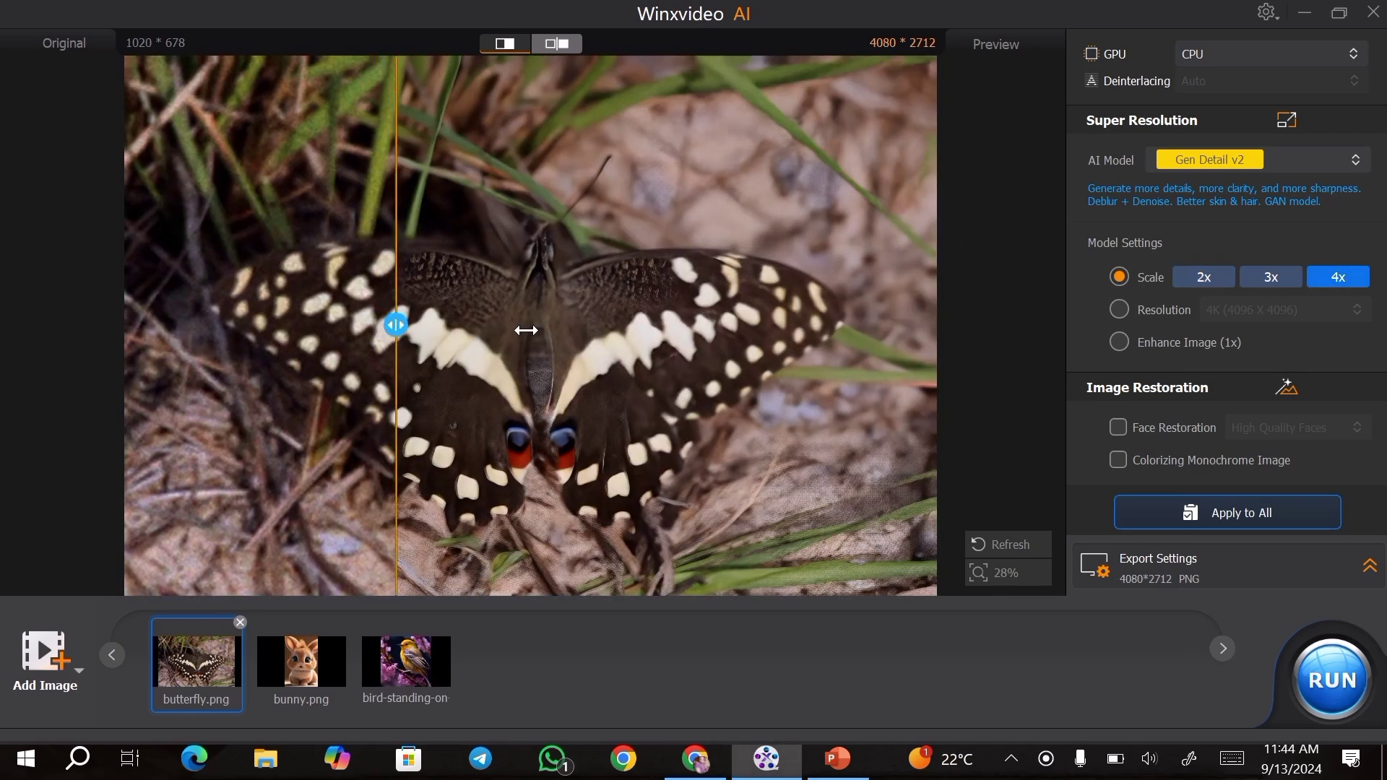
left_click(36, 665)
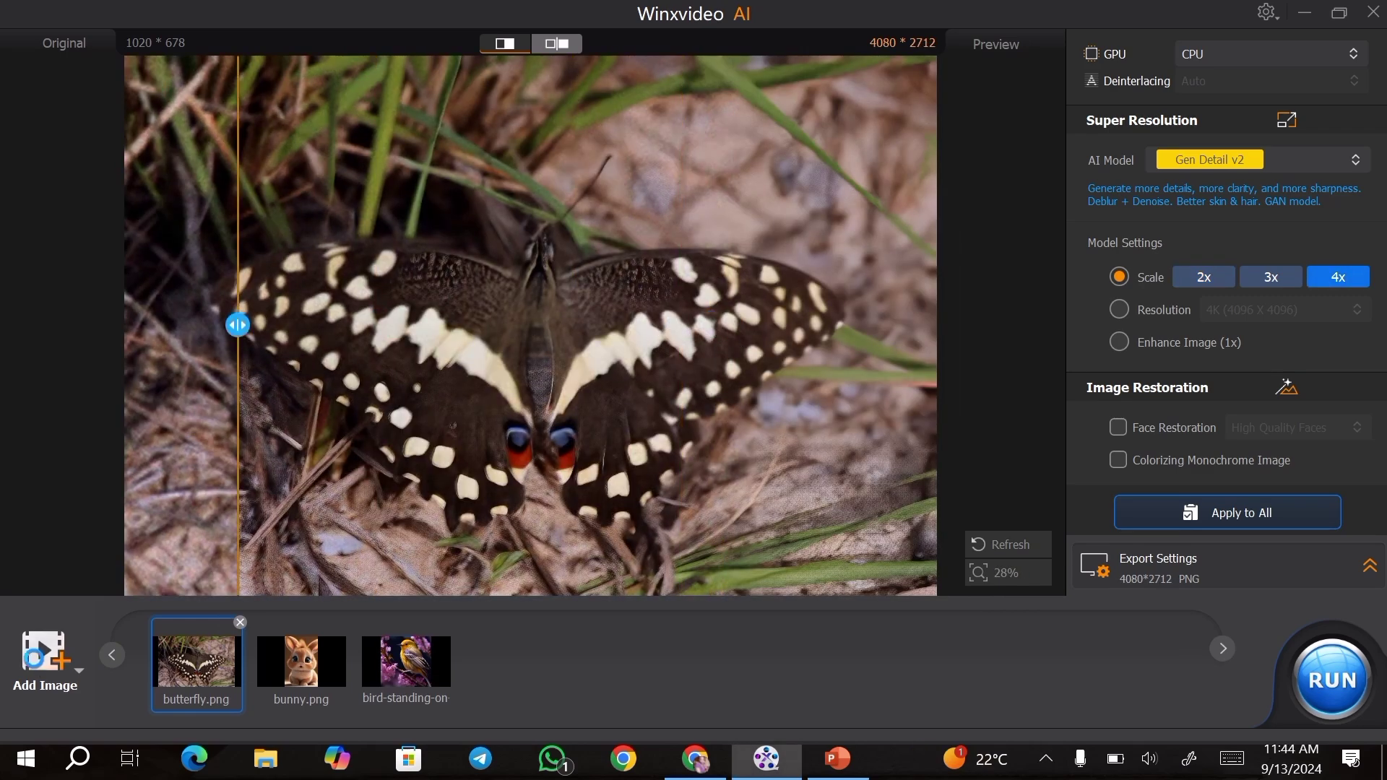
scroll(282, 274, "down", 5)
left_click(248, 279)
left_click(519, 488)
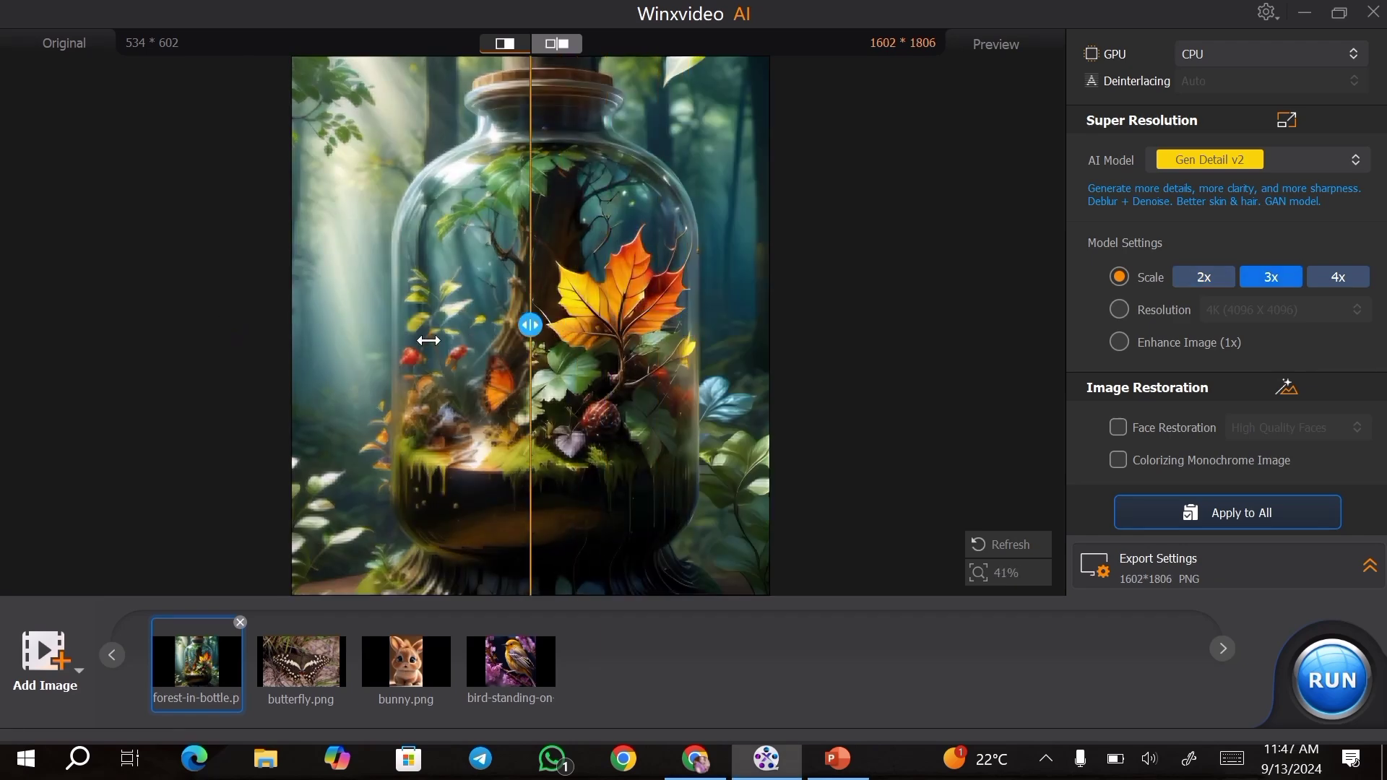
left_click(511, 661)
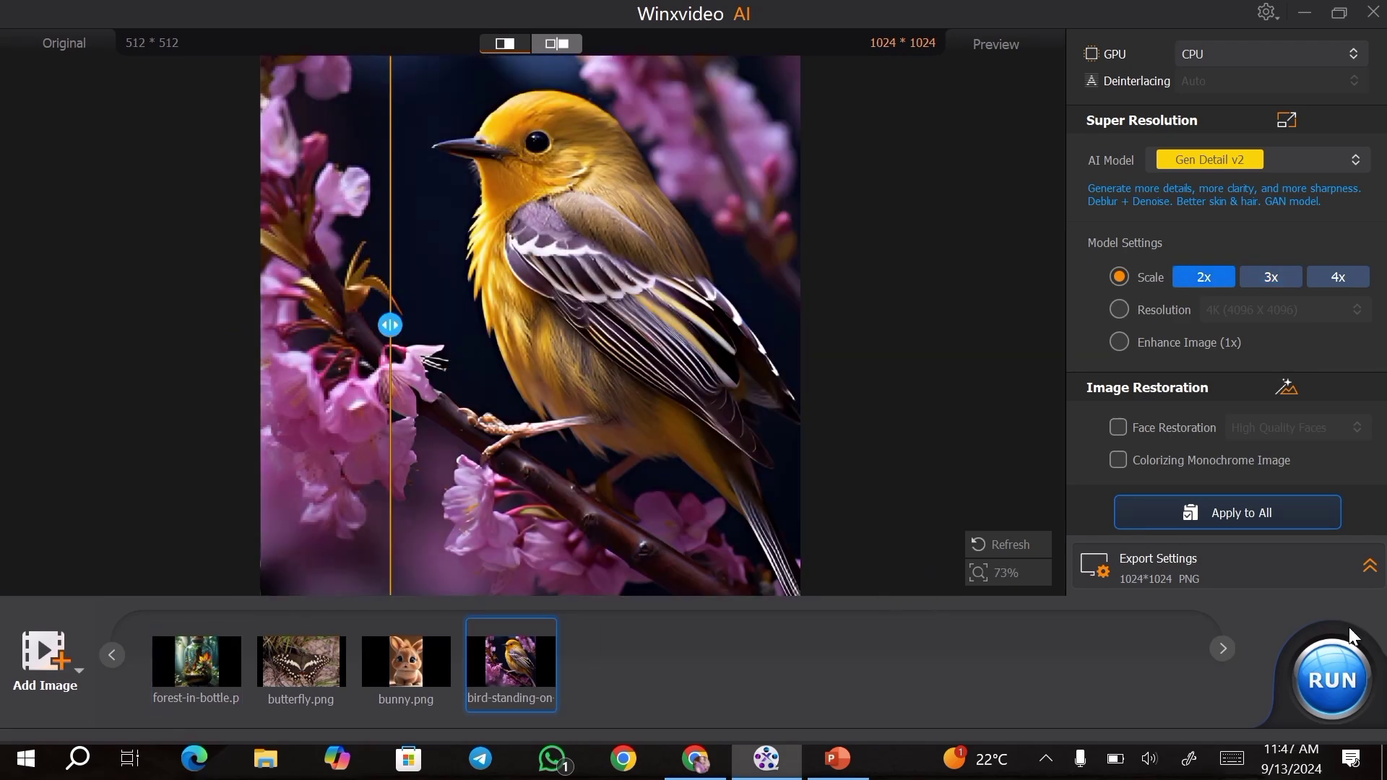
left_click(1319, 674)
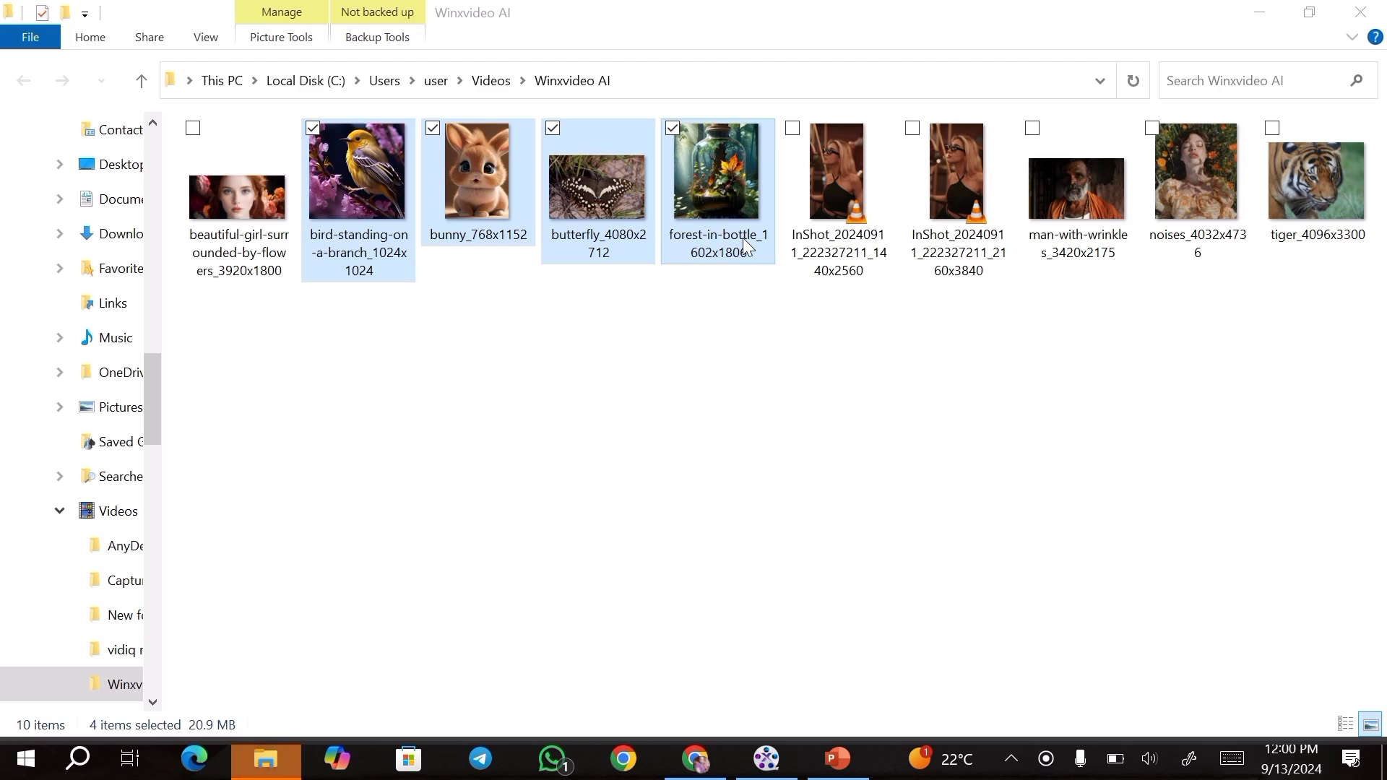
- Bring Winxvideo AI back to the front from the taskbar
left_click(769, 768)
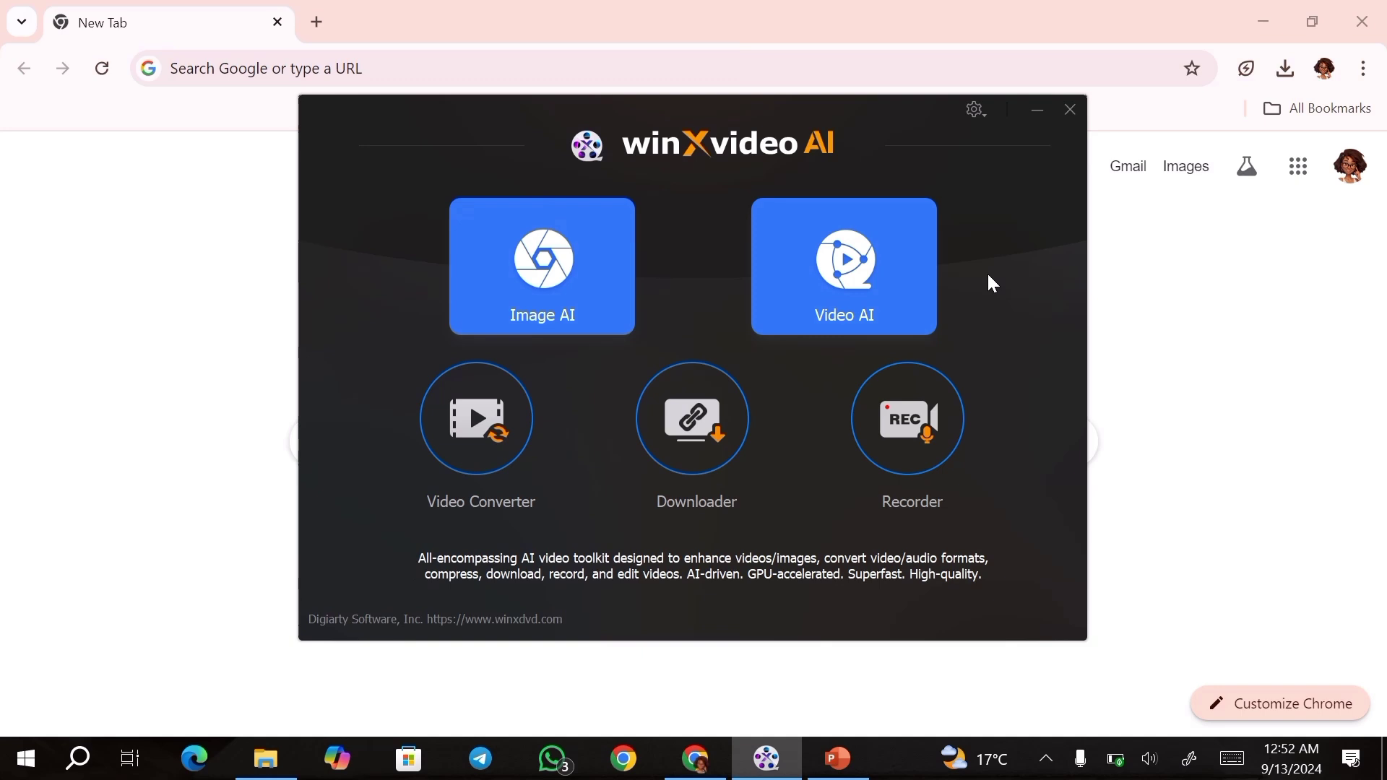
- Open Video AI maximized and load the InShot portrait video for upscaling
left_click(861, 274)
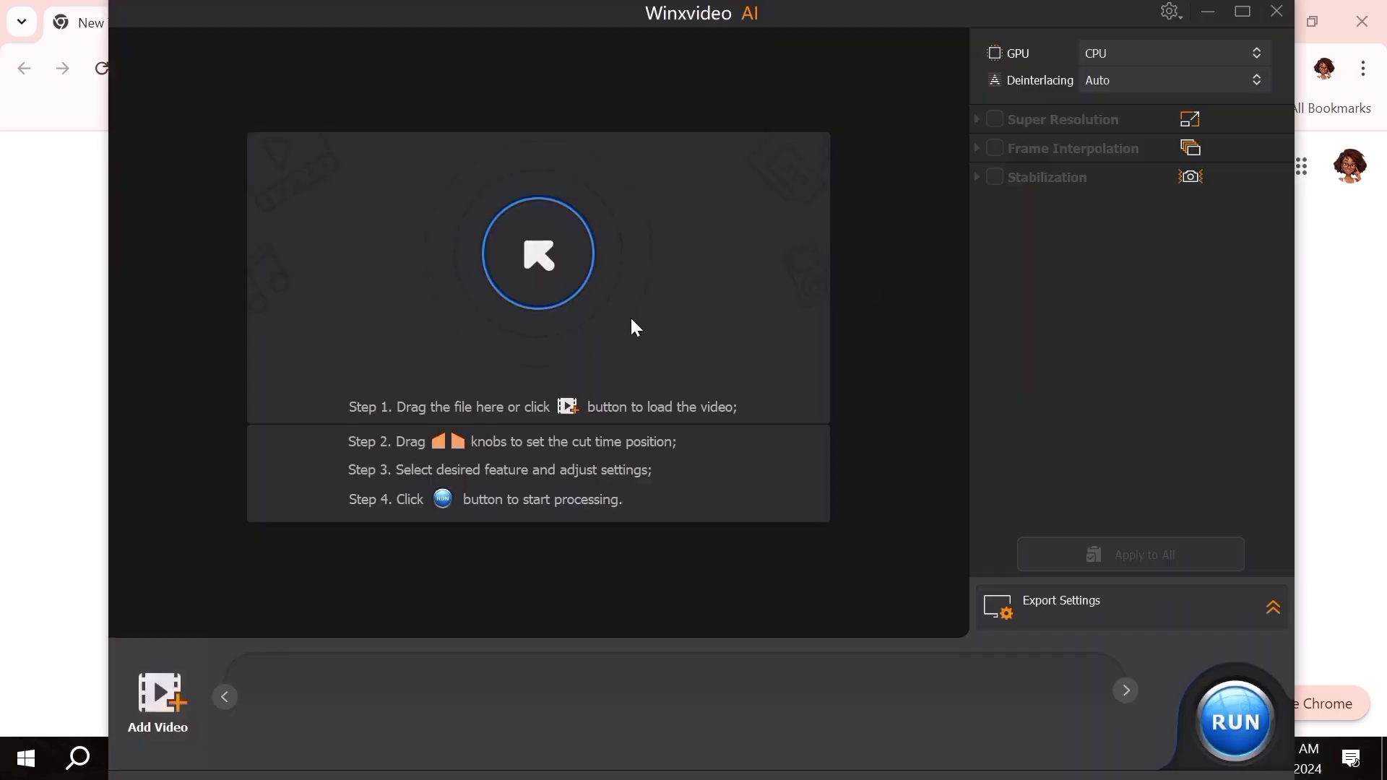
left_click(1243, 12)
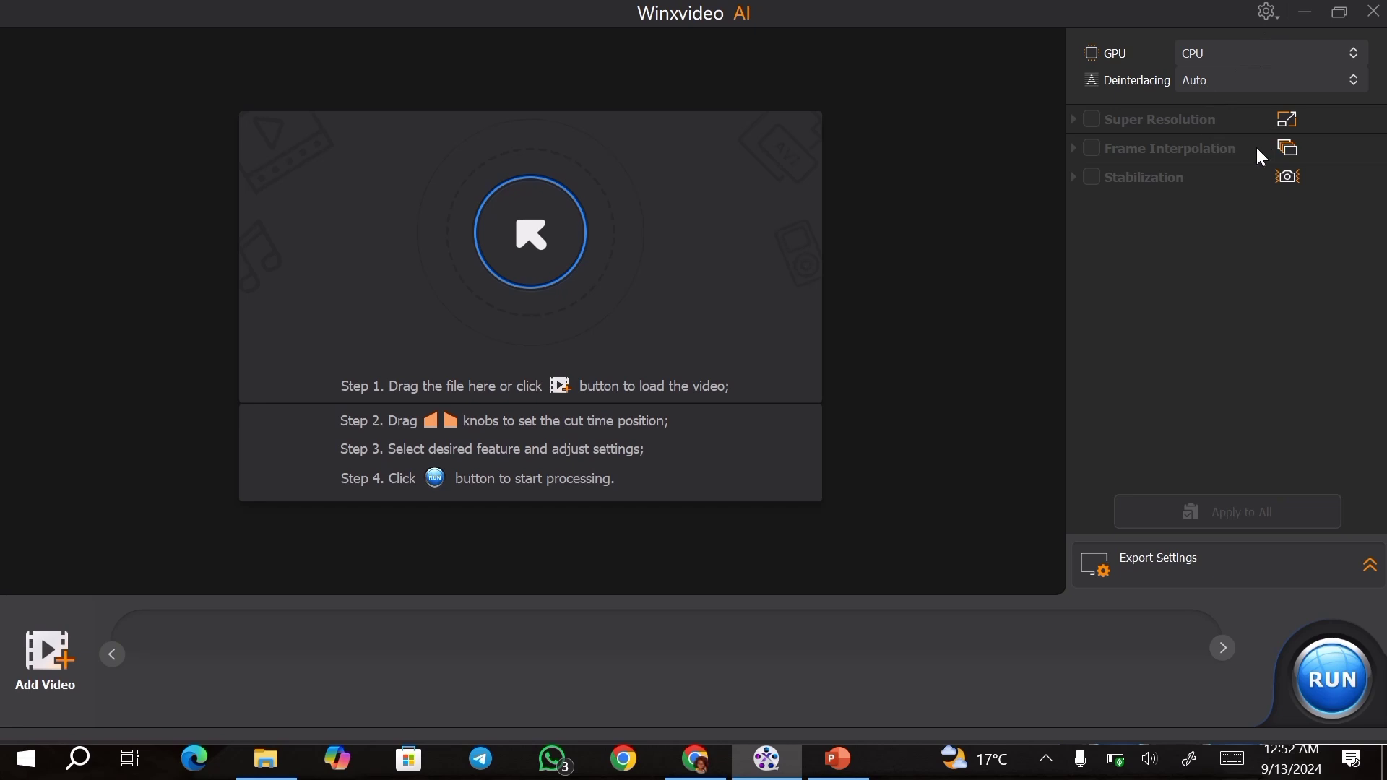
left_click(539, 241)
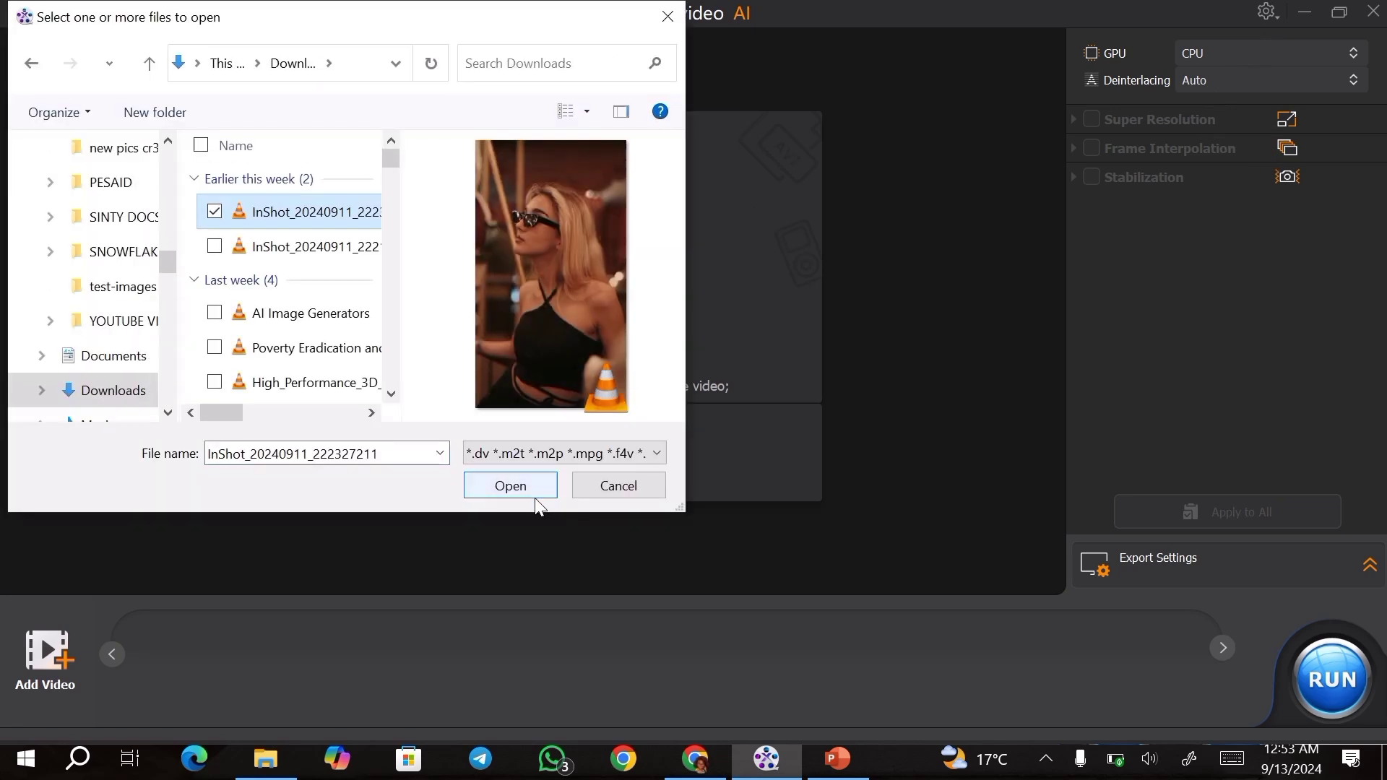
left_click(511, 486)
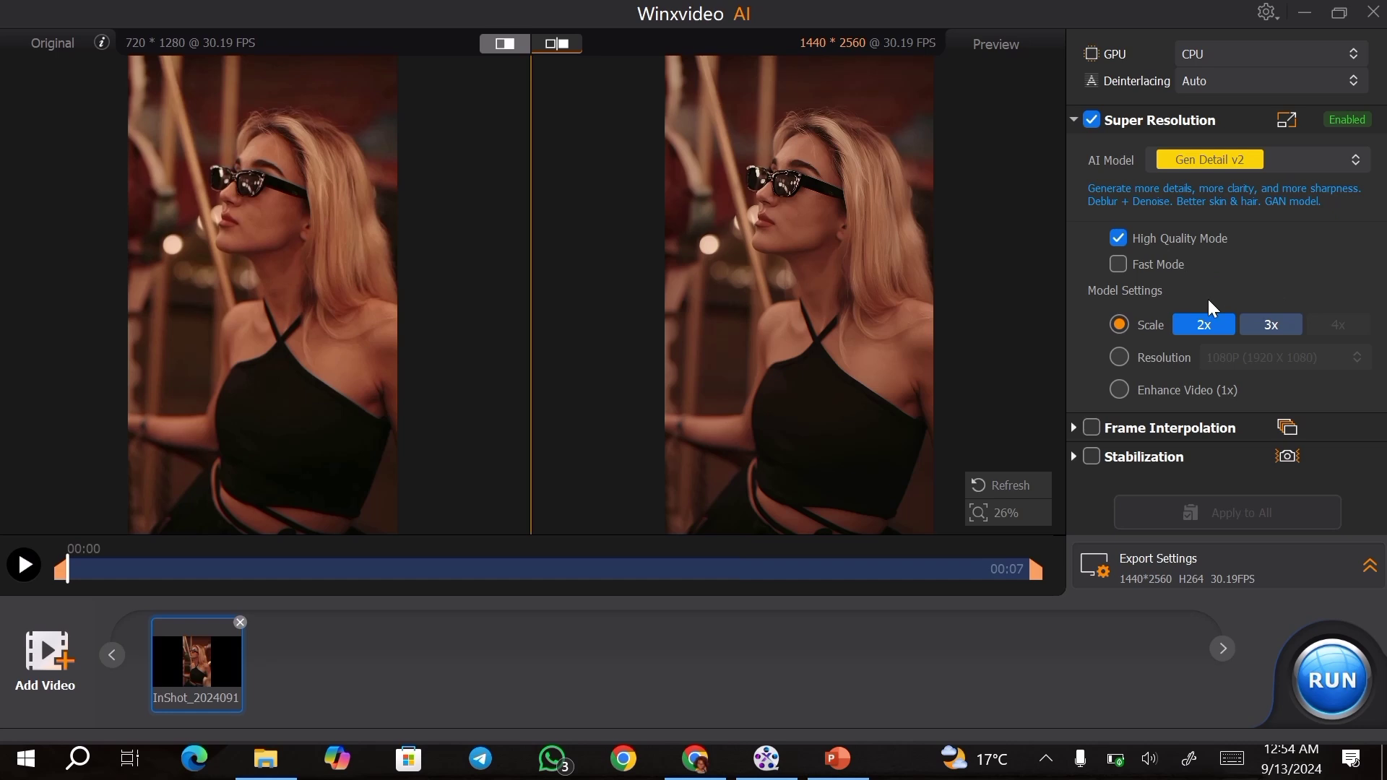
- Keep the Gen Detail v2 model, try Resolution and 1x Enhance, then settle on 2x scale (1440x2560)
left_click(1206, 164)
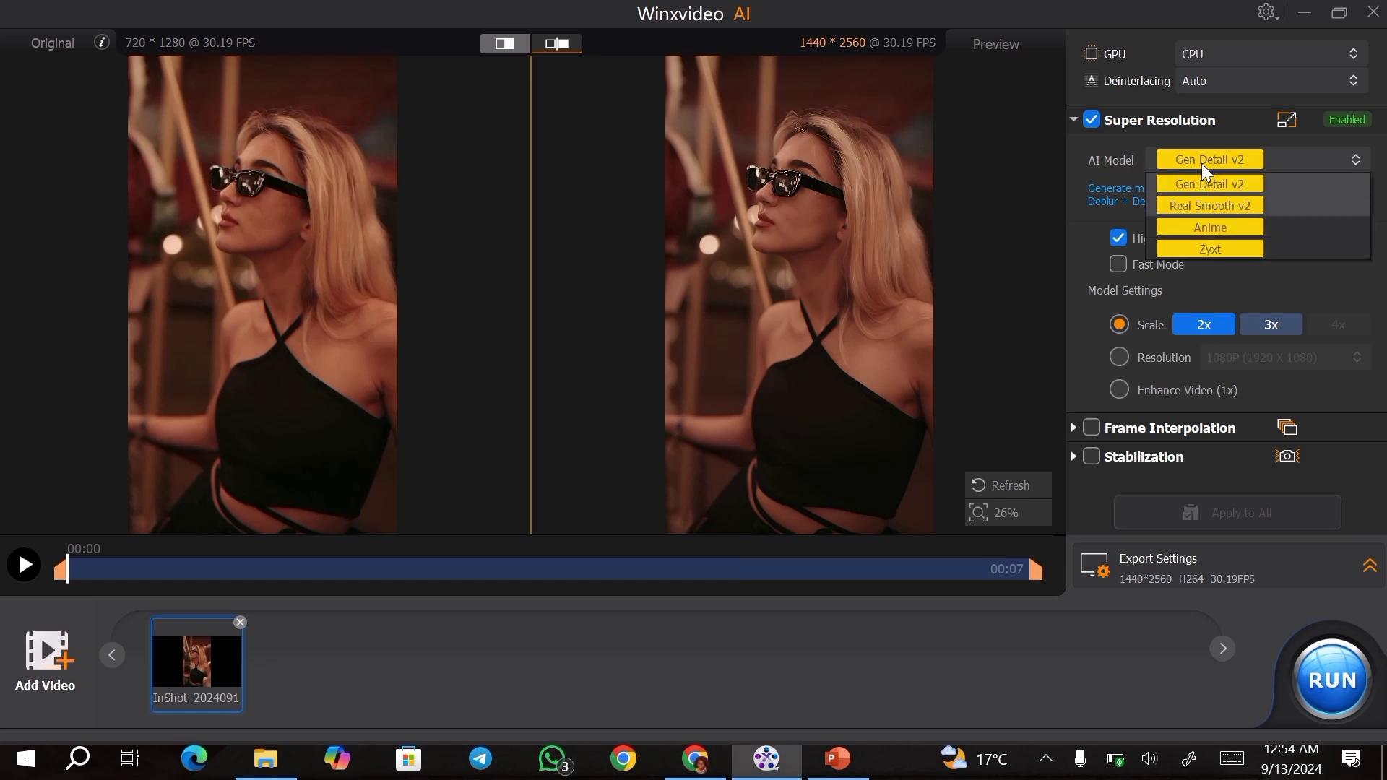
left_click(1207, 184)
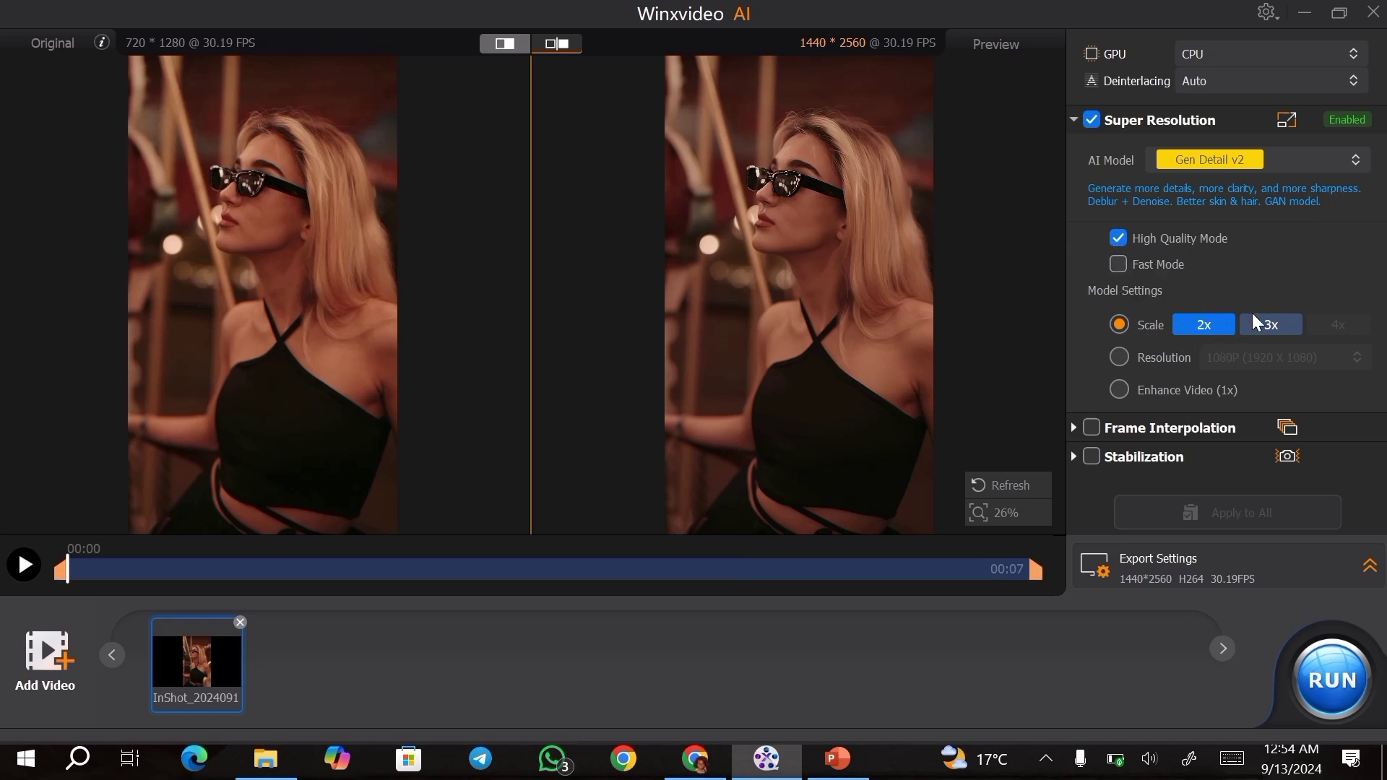
left_click(1120, 358)
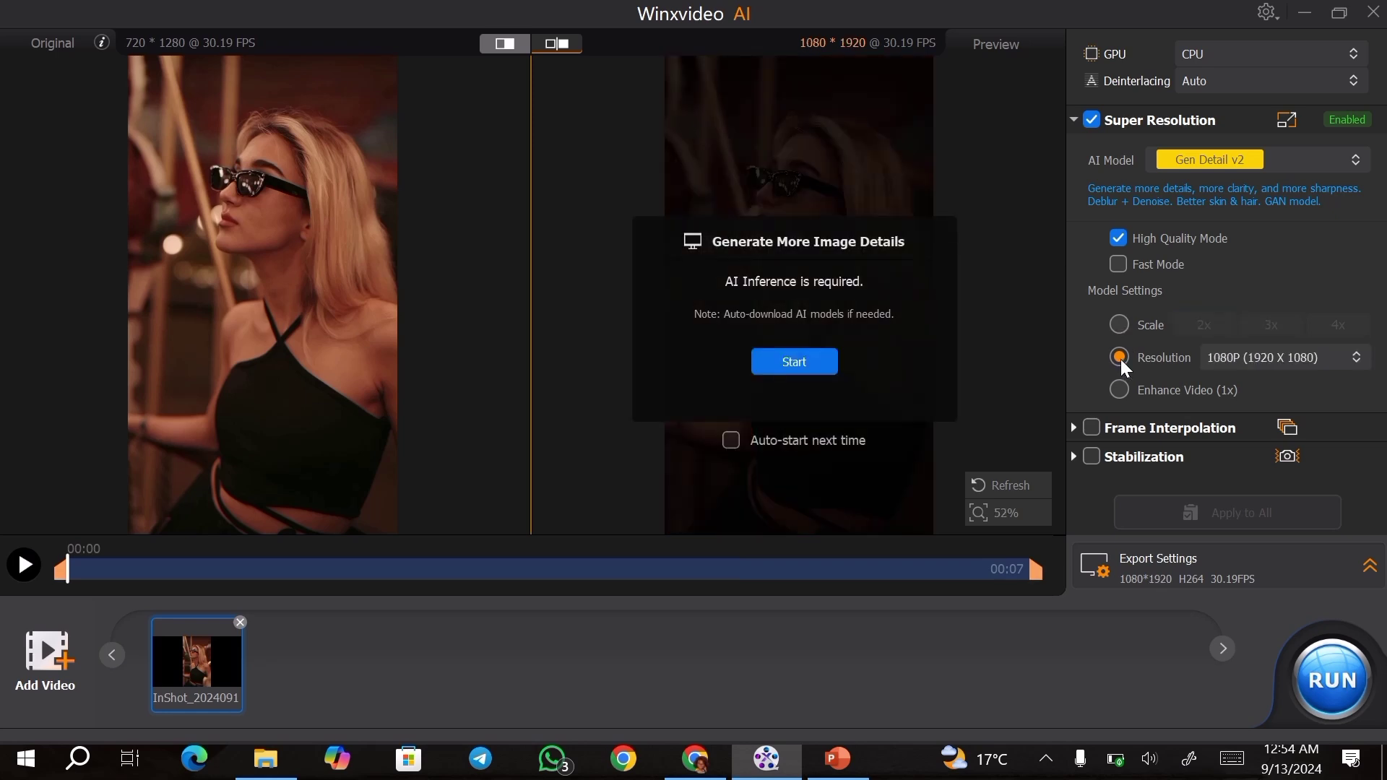
left_click(1298, 356)
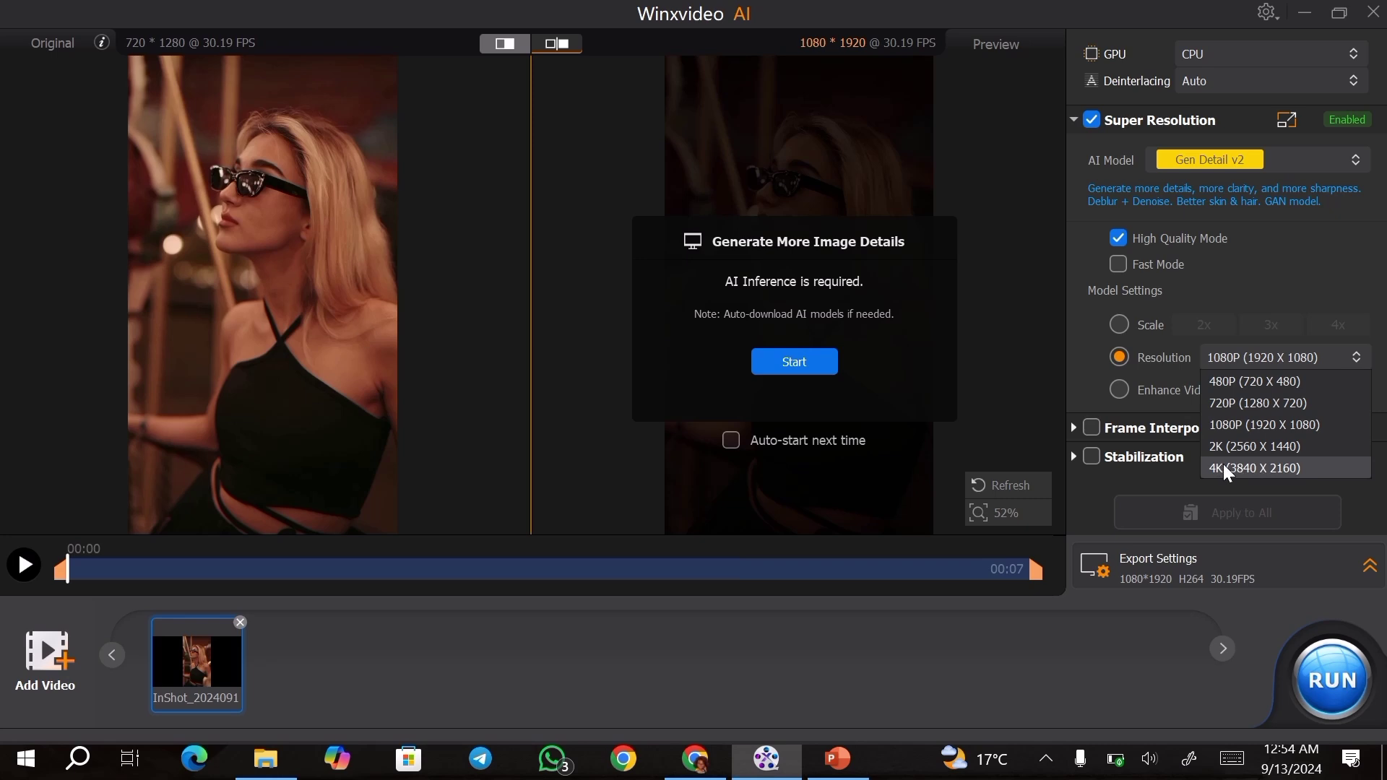
left_click(1120, 390)
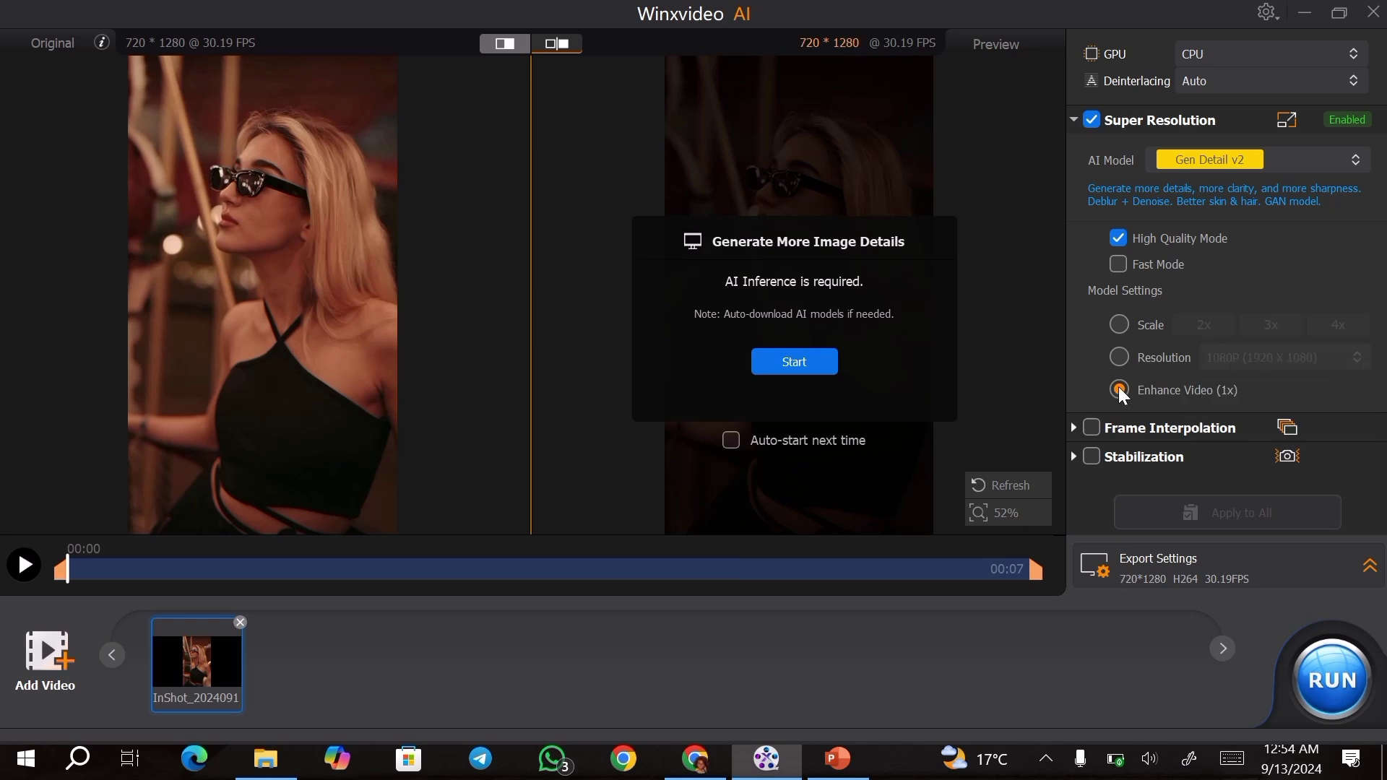
left_click(1121, 325)
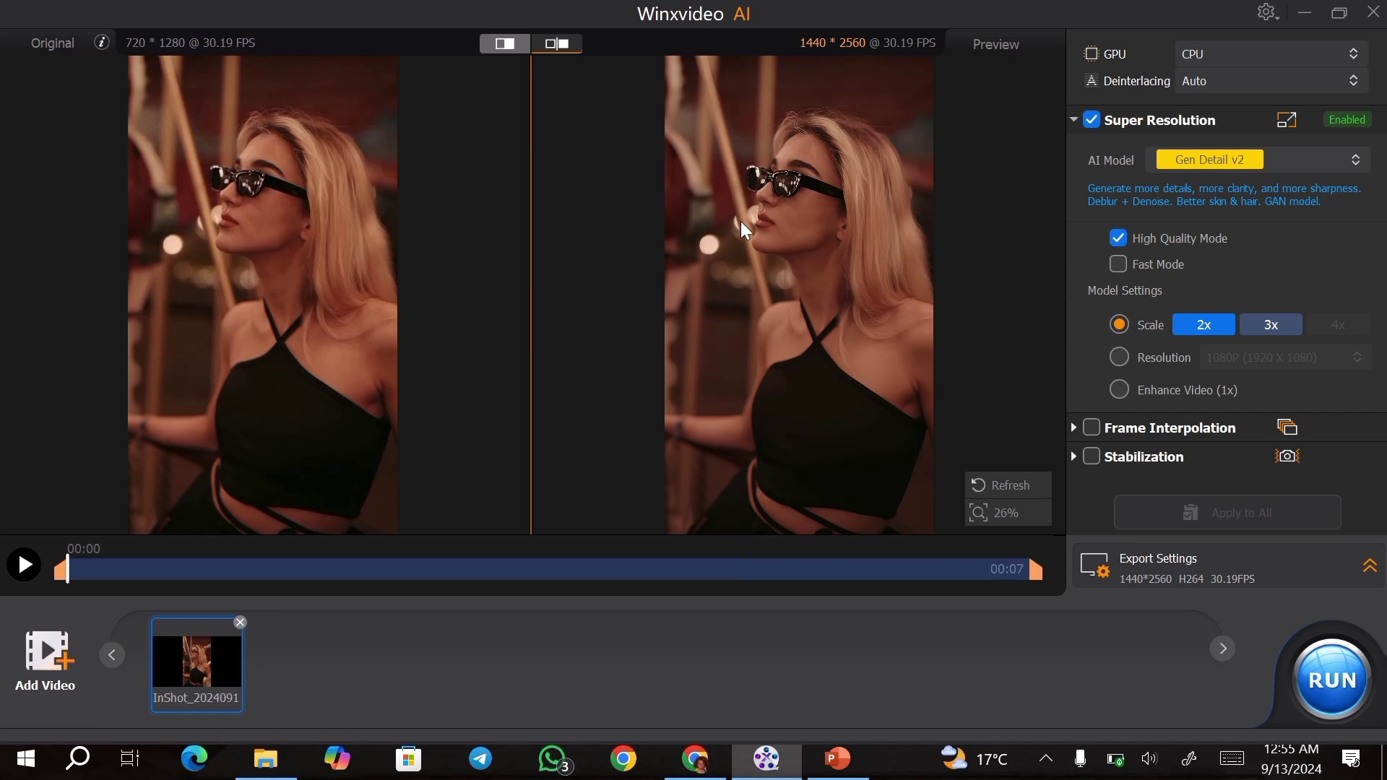
- Compare before/after in split view, cancel a 3x change, and trim the clip to 00:04, then restore 00:07
left_click(505, 42)
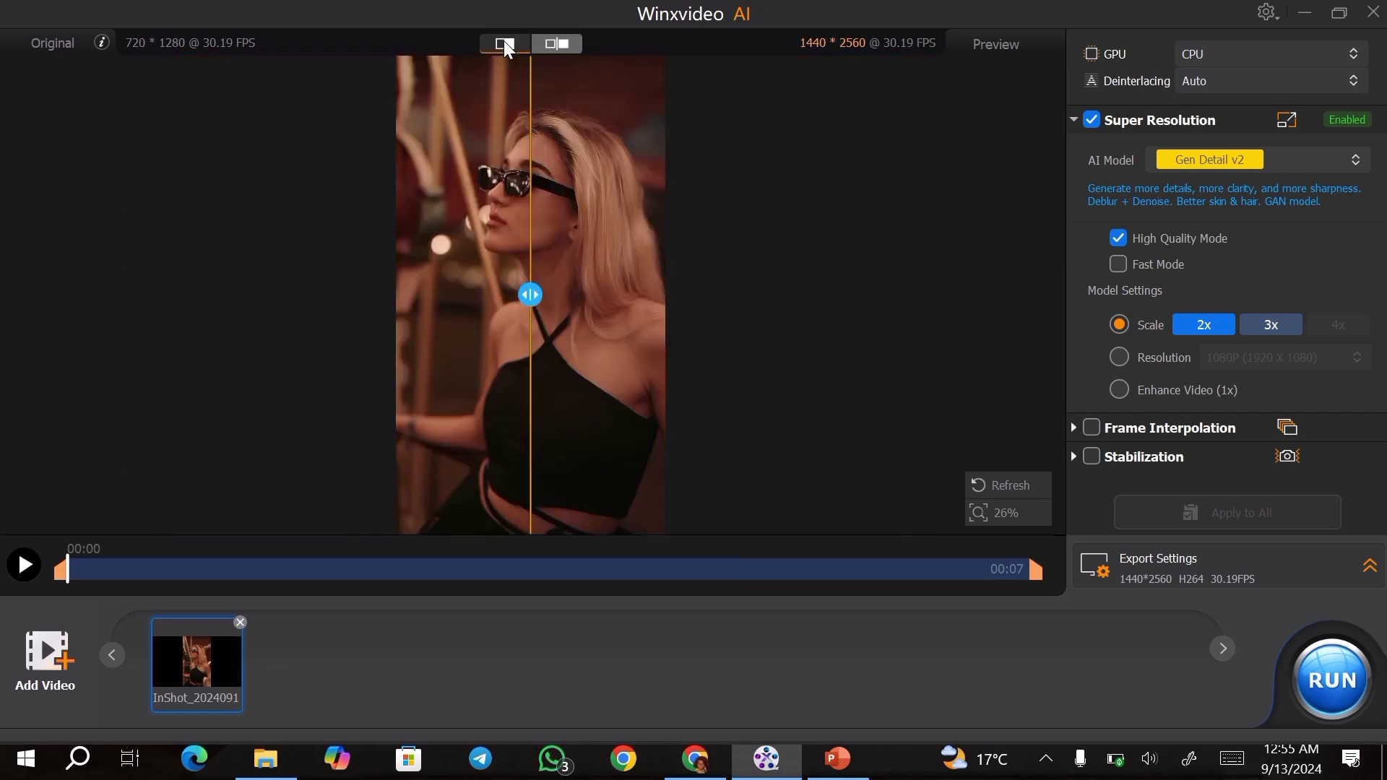
left_click_drag(531, 295, 424, 295)
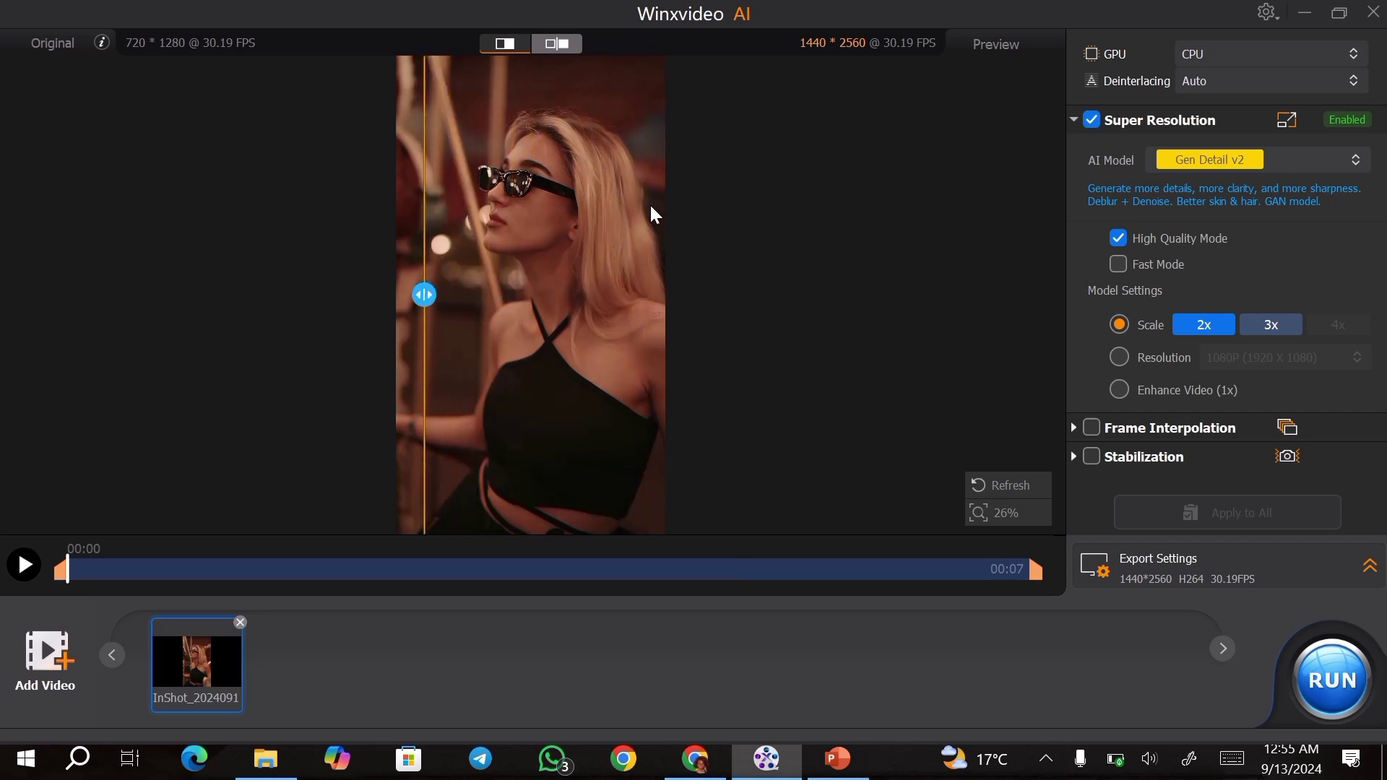
left_click(1273, 322)
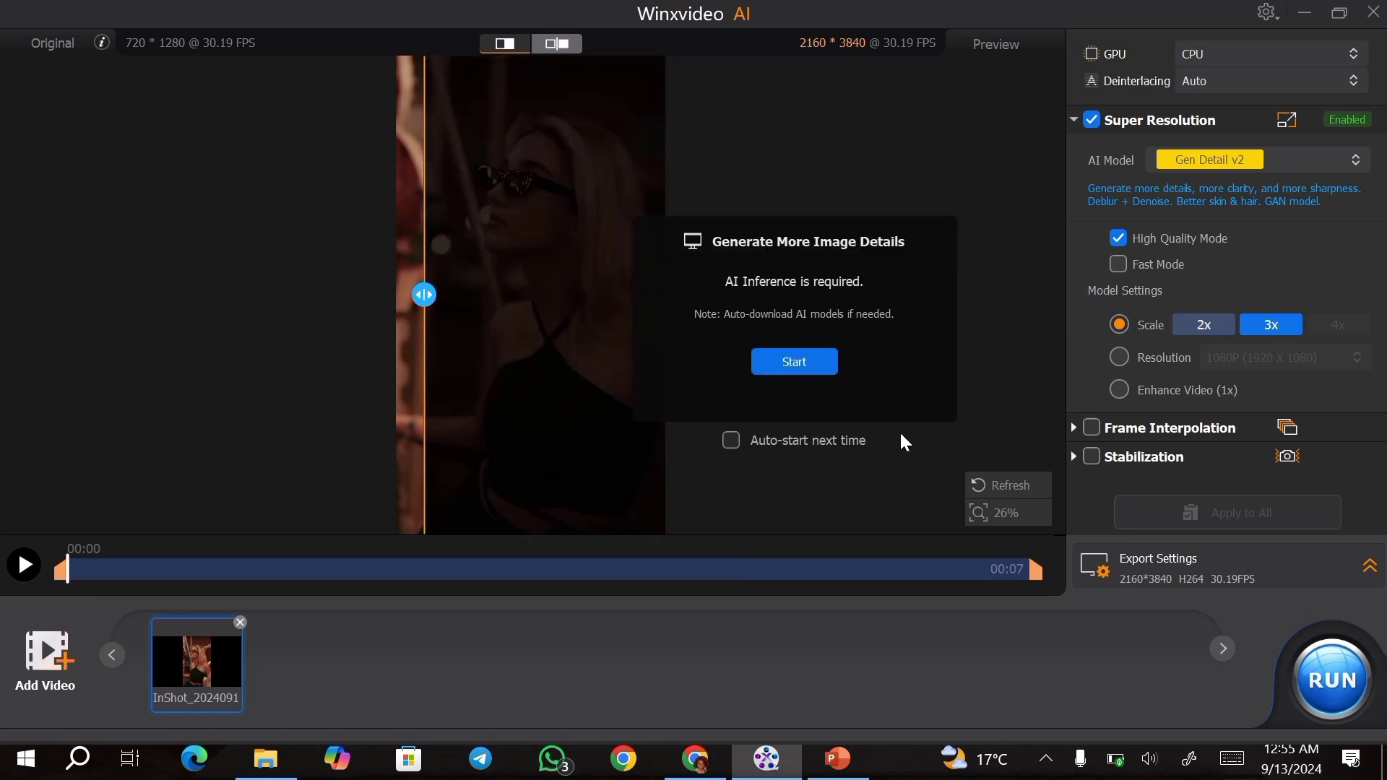
key("Escape")
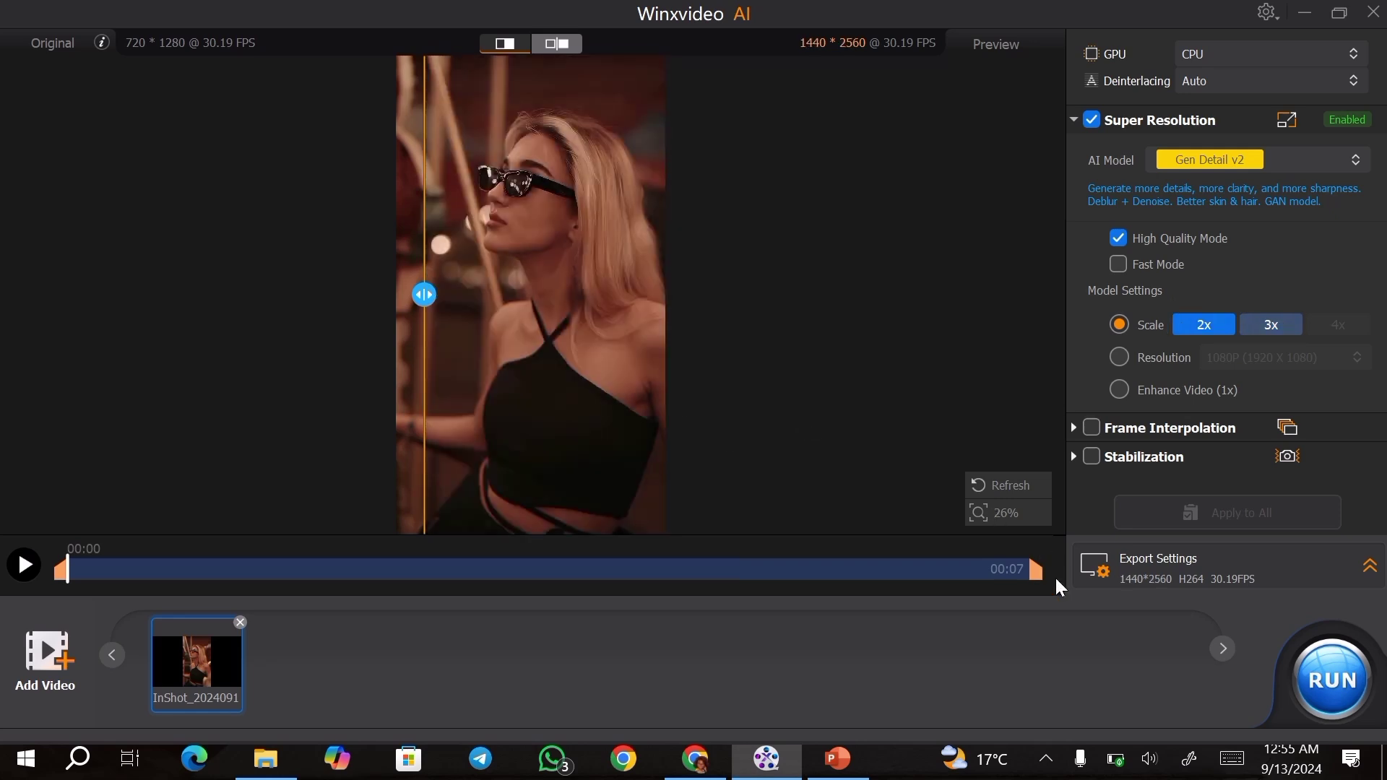
left_click_drag(1038, 573, 747, 588)
left_click_drag(839, 592, 1076, 587)
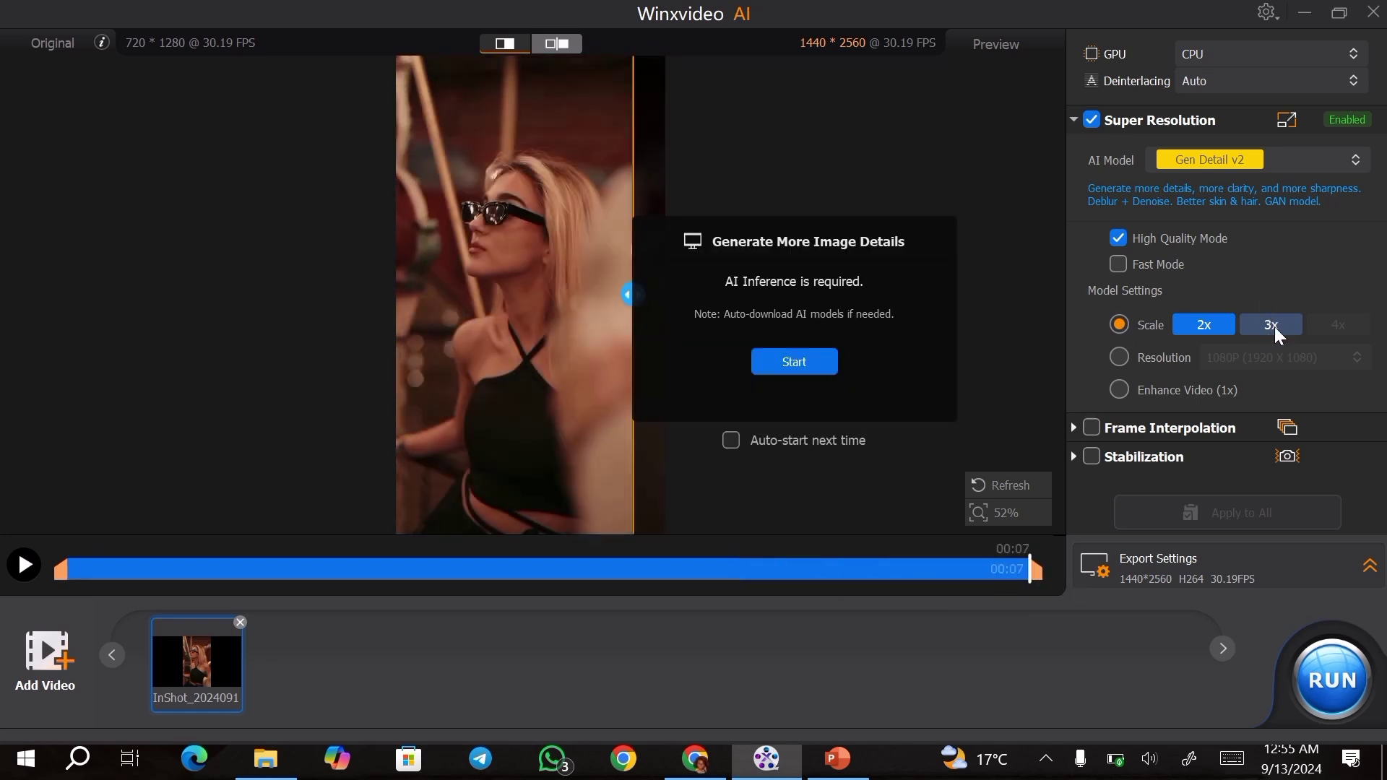
- Set the scale to 3x for 2160x3840, generate the AI preview, and compare with the divider
left_click(1276, 324)
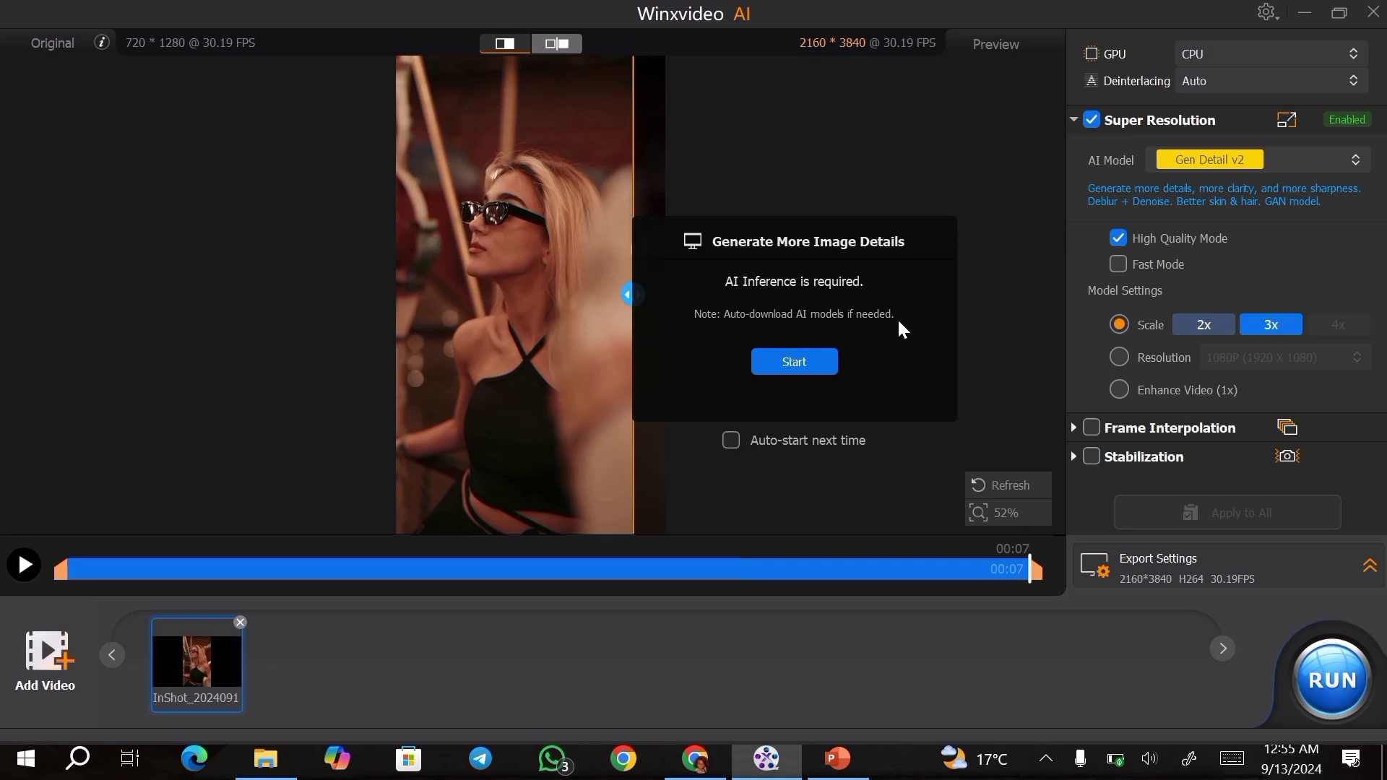
left_click(793, 359)
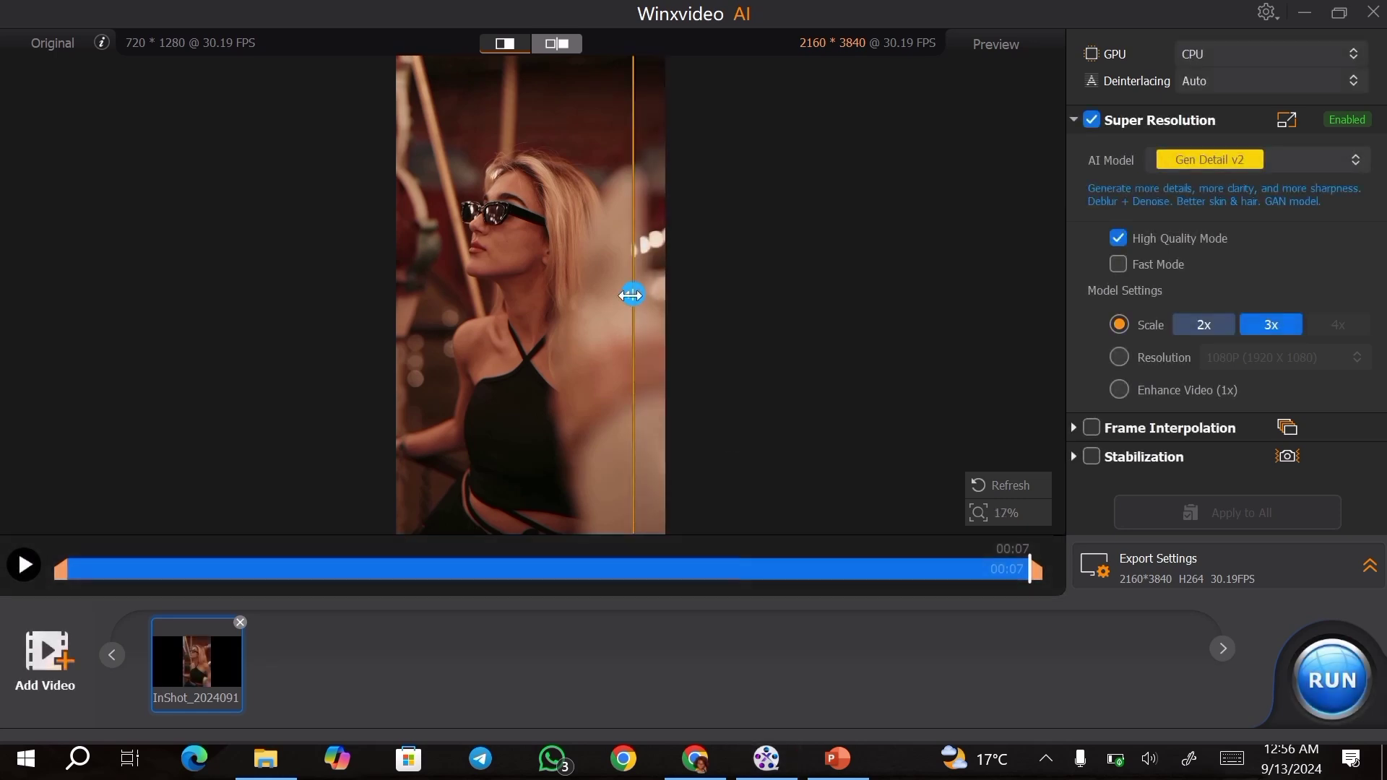
left_click_drag(631, 294, 390, 293)
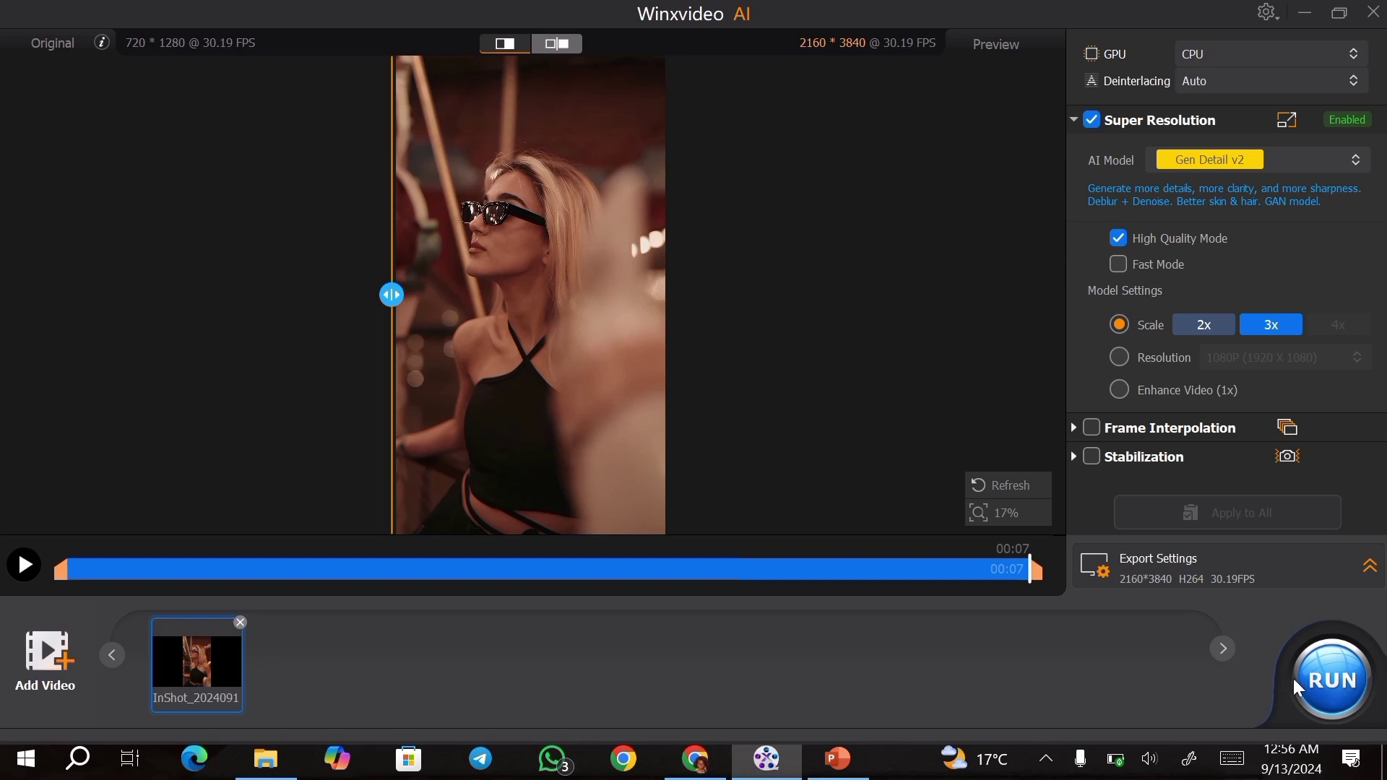
- Export the video, then play the 1440x2560 InShot output in VLC windowed
left_click(1326, 679)
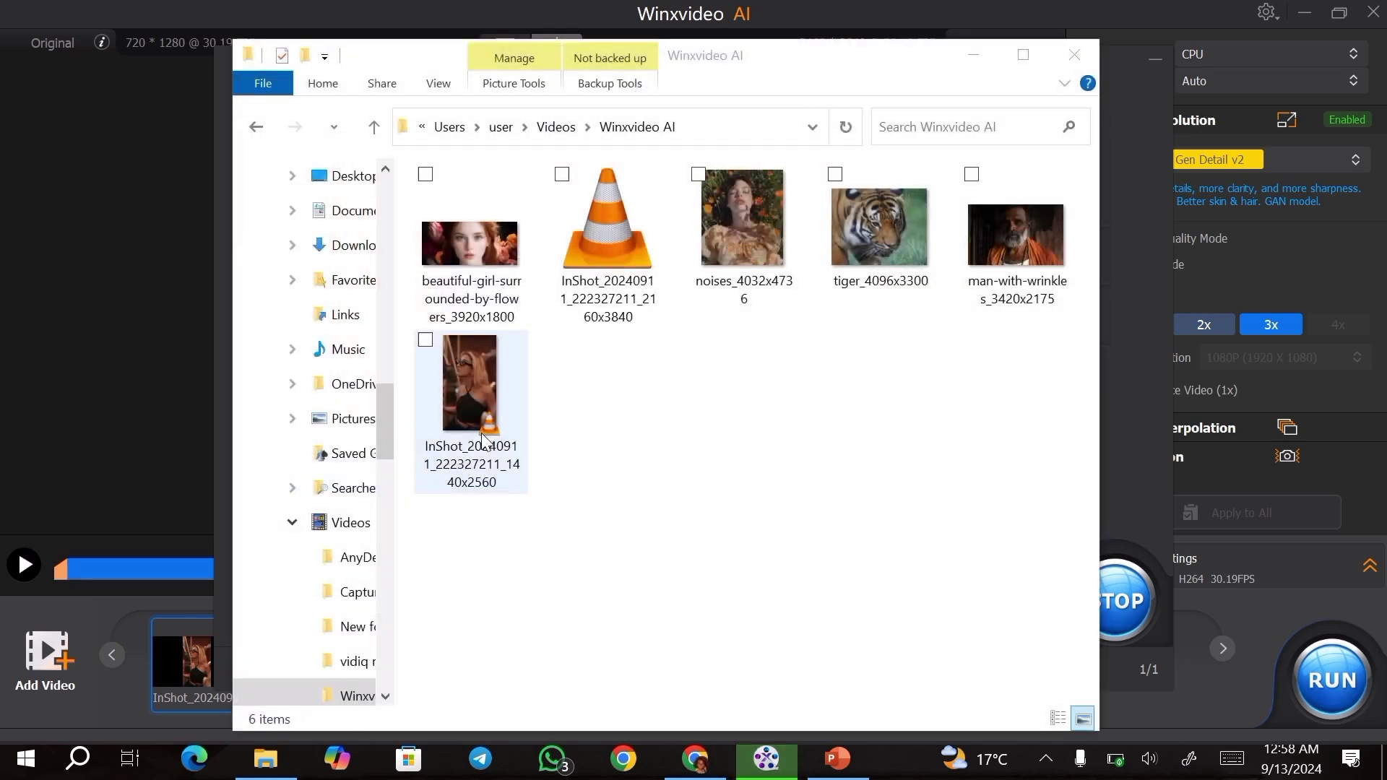
double_click(483, 439)
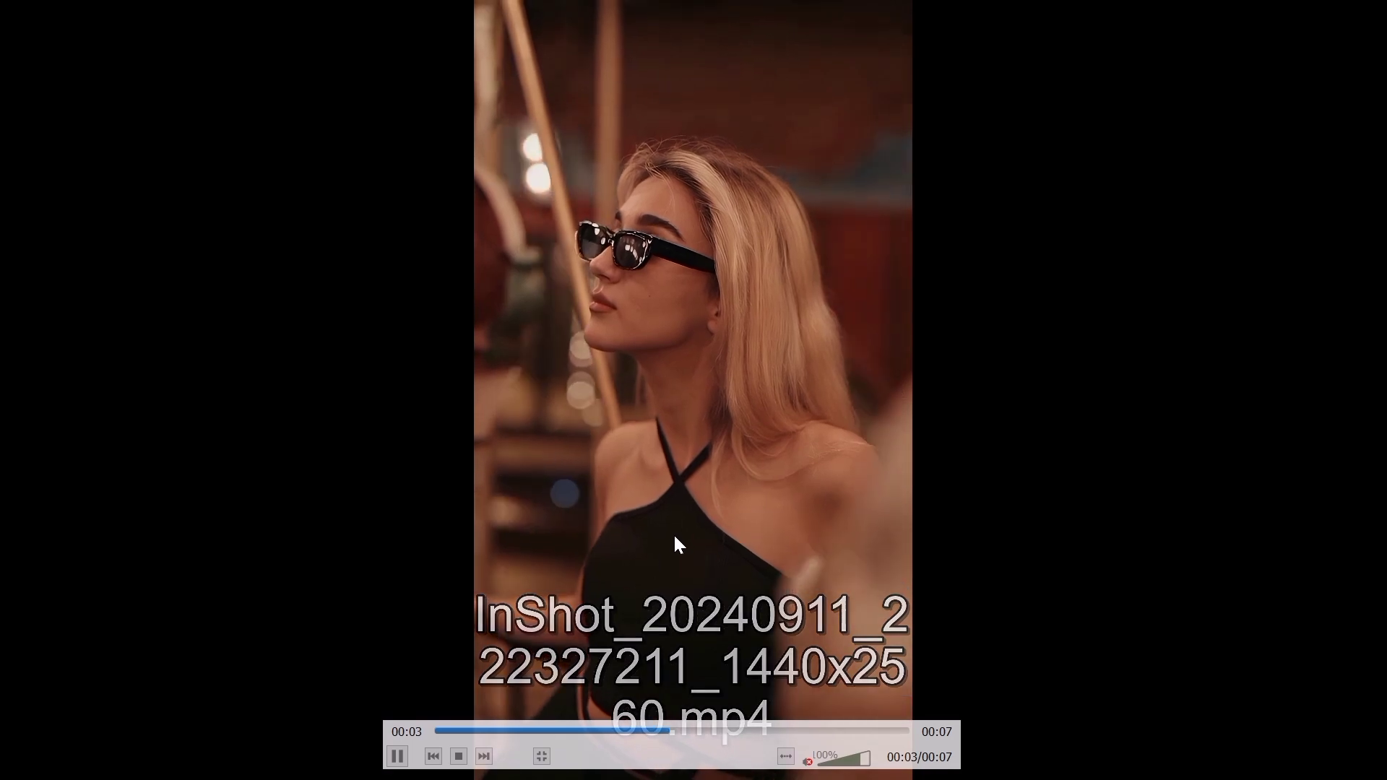
double_click(676, 538)
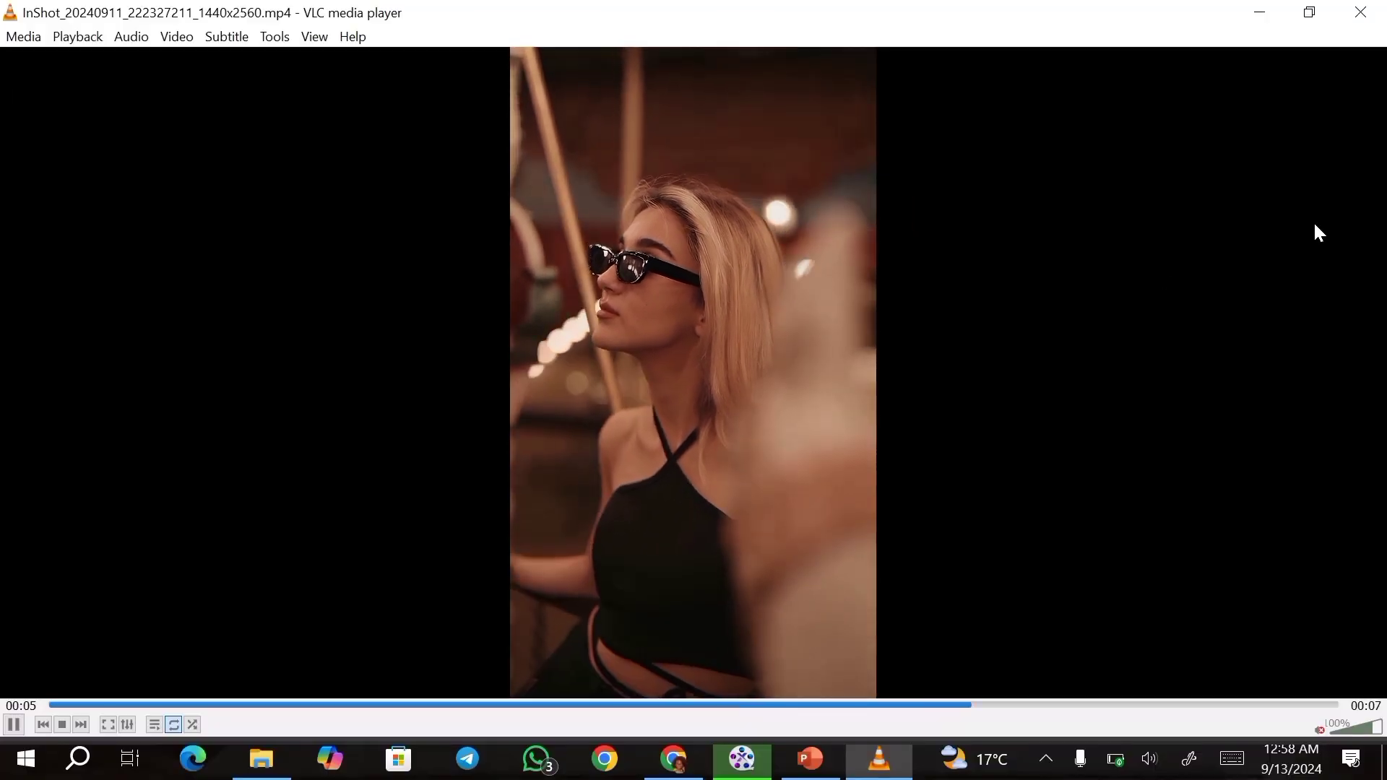
- Close the VLC player window
left_click(1360, 12)
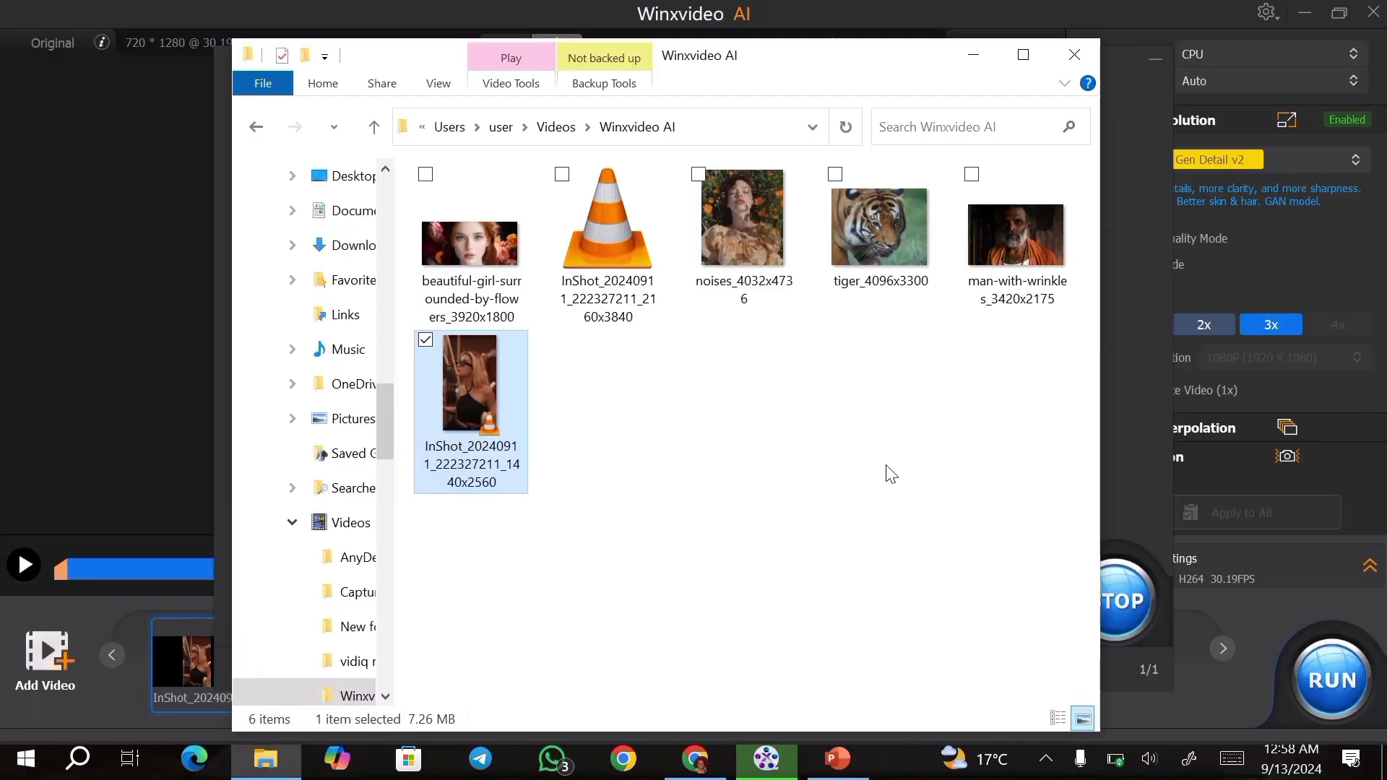